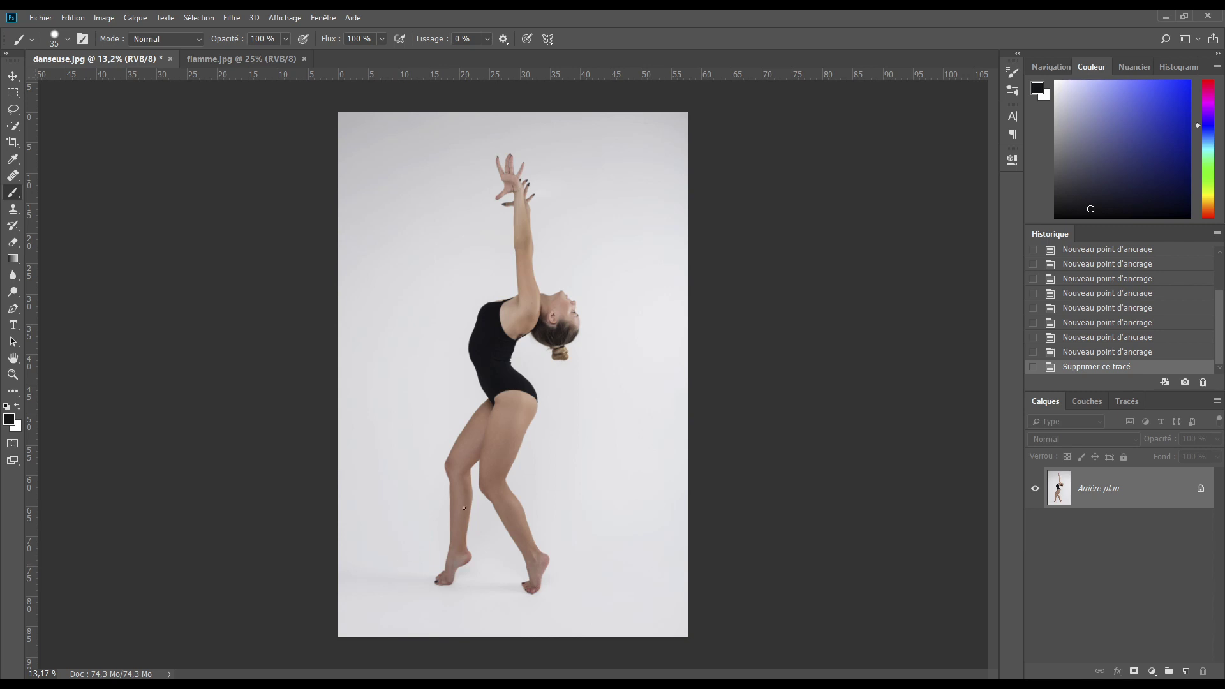
Step: Start a Color Range selection in danseuse.jpg and sample the grey backdrop, adding further samples until the whole background is included
left_click(234, 60)
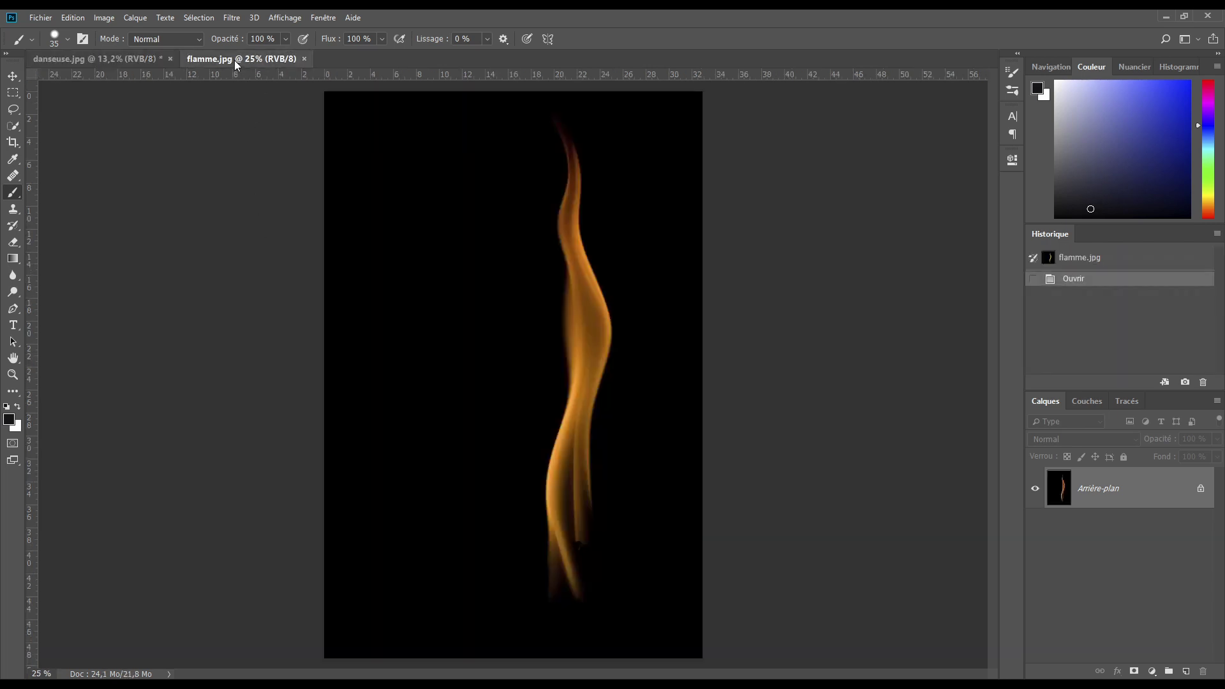
left_click(115, 59)
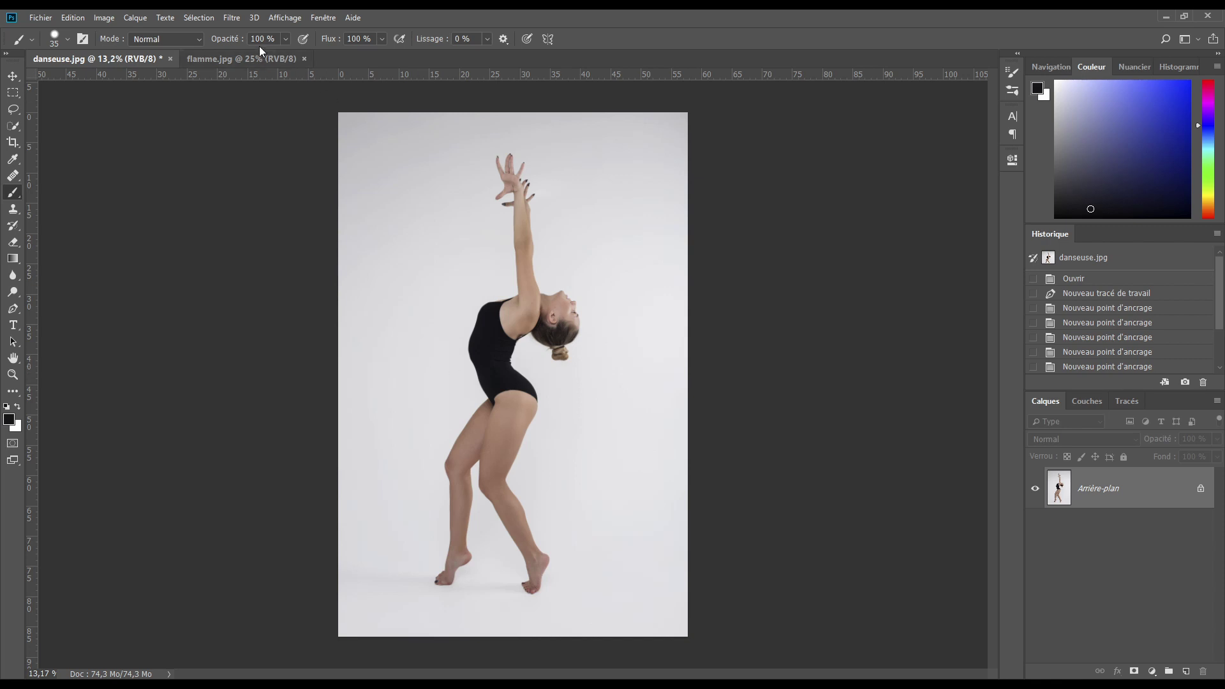
left_click(200, 18)
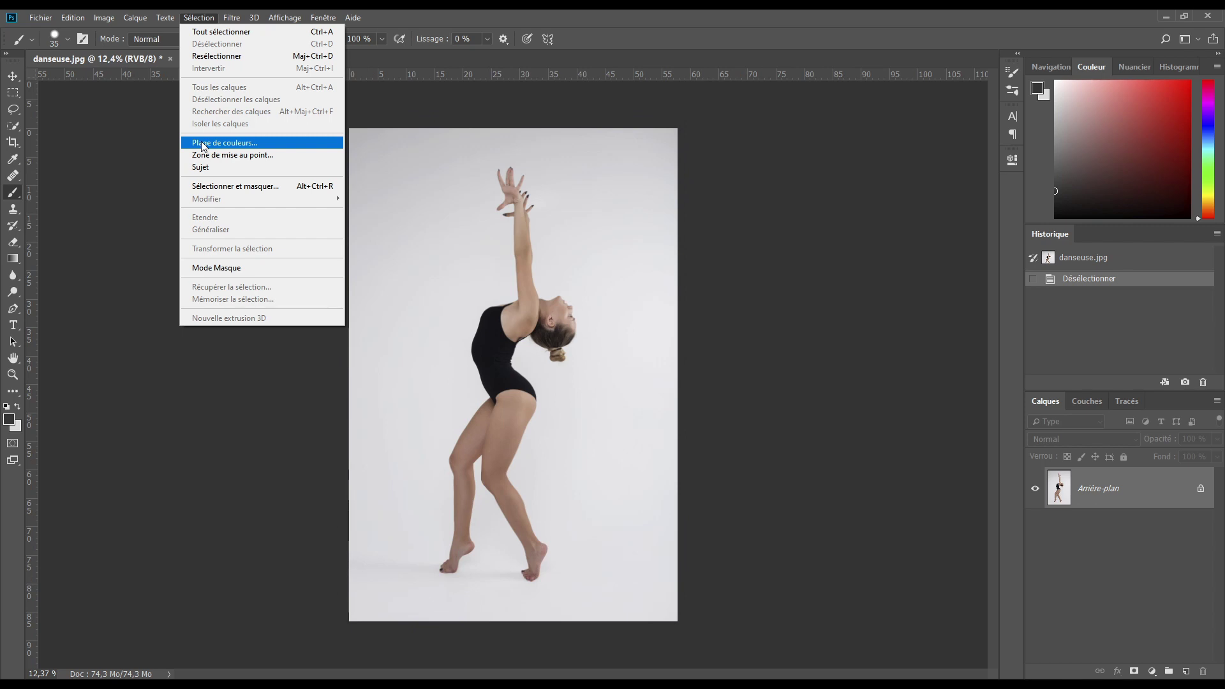
left_click(203, 144)
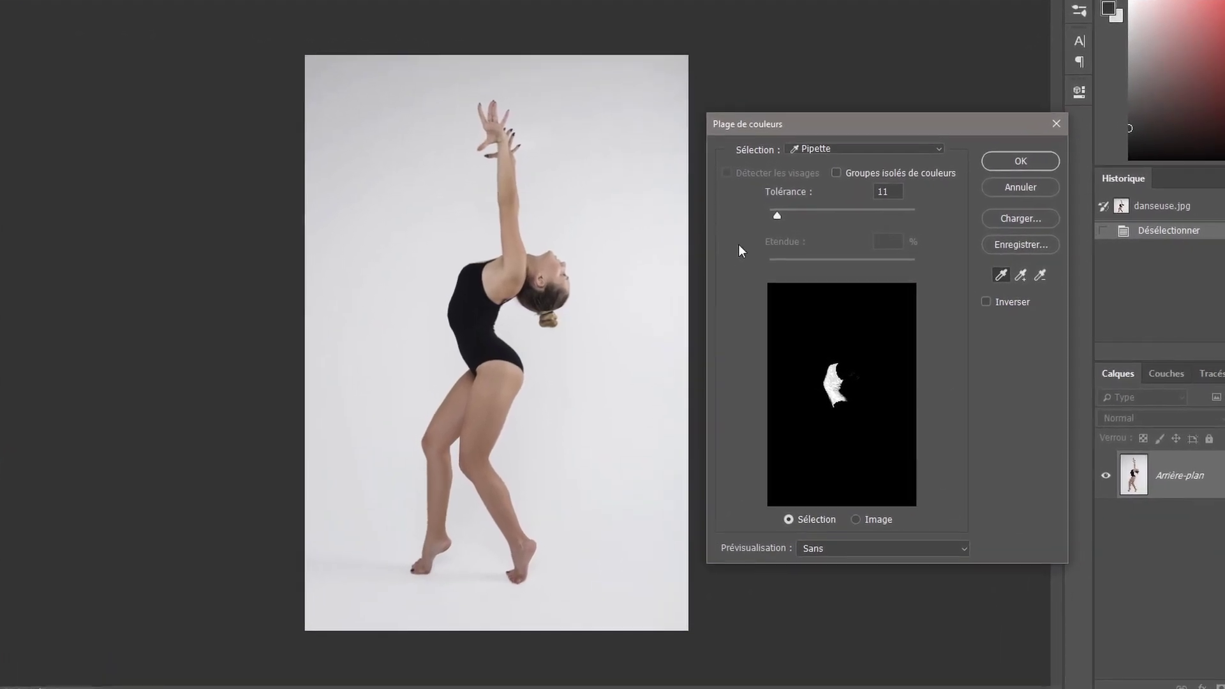
left_click(373, 277)
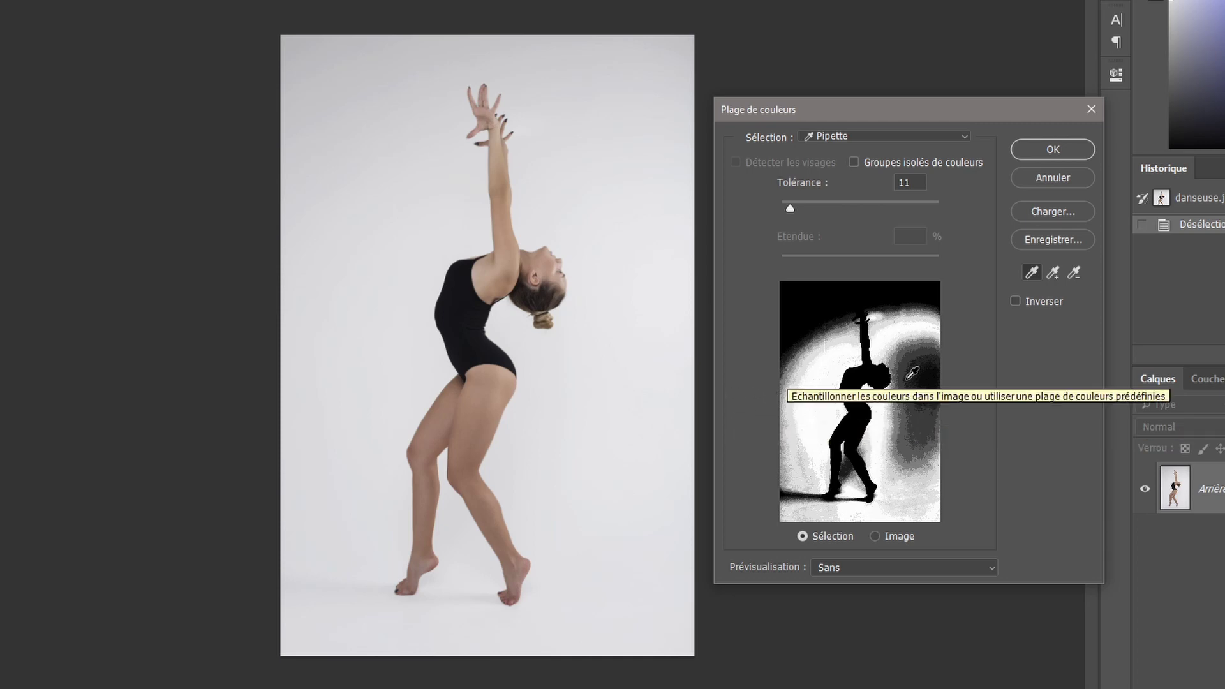
left_click(1052, 272)
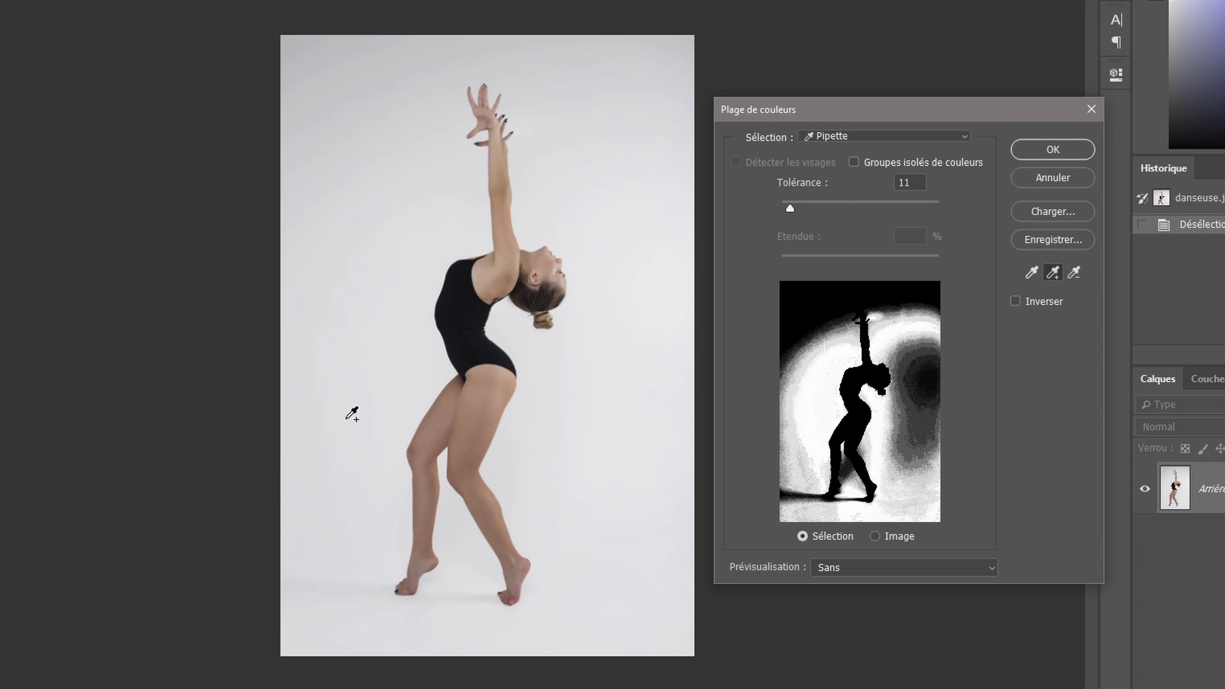
mouse_move(358, 364)
left_mouse_down()
mouse_move(390, 110)
mouse_move(417, 82)
mouse_move(542, 68)
mouse_move(569, 106)
mouse_move(560, 173)
mouse_move(624, 249)
mouse_move(624, 493)
mouse_move(598, 577)
mouse_move(546, 620)
mouse_move(450, 629)
mouse_move(369, 606)
mouse_move(333, 495)
mouse_move(358, 306)
mouse_move(351, 218)
mouse_move(294, 48)
mouse_move(330, 119)
mouse_move(451, 187)
mouse_move(462, 171)
mouse_move(333, 344)
left_mouse_up()
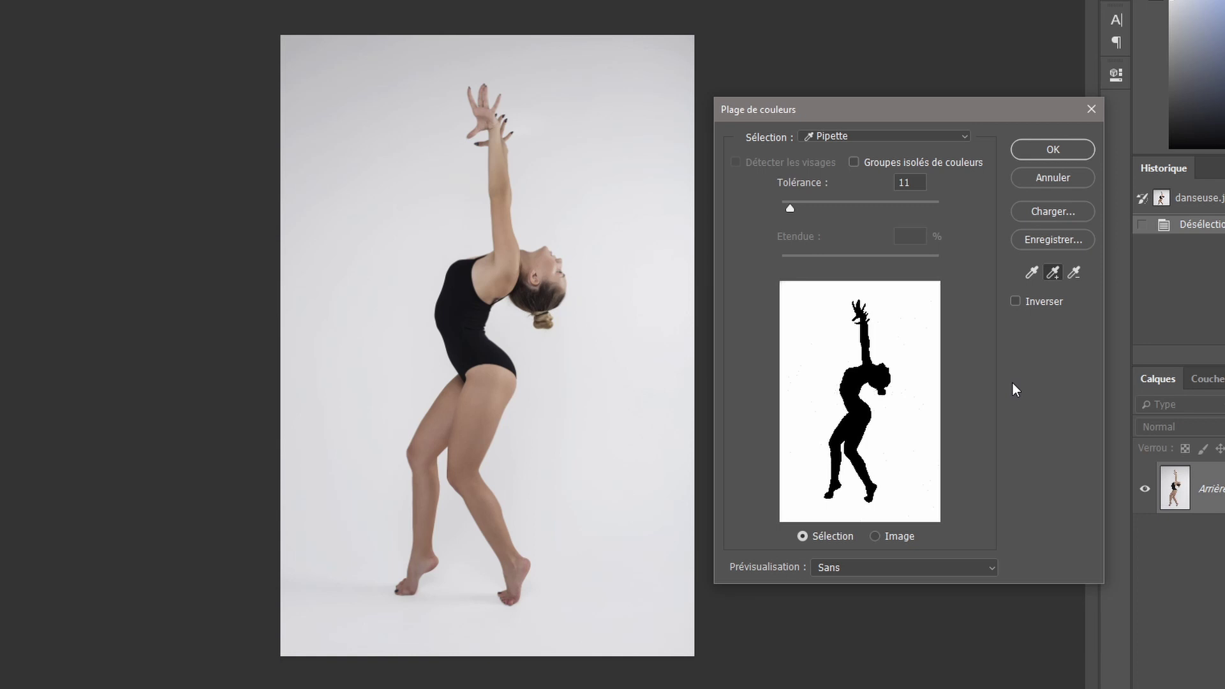
Step: Invert the Color Range selection with a black matte preview and tolerance 64, and mask the dancer's layer with it
left_click(1015, 301)
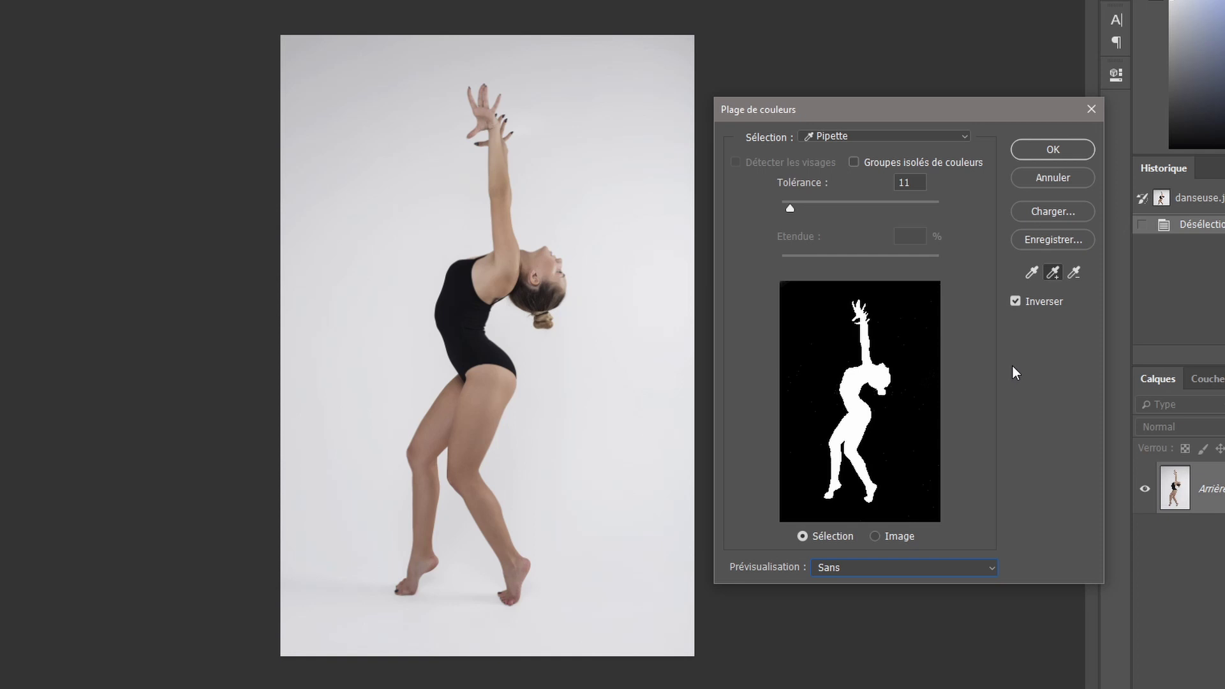
left_click(843, 568)
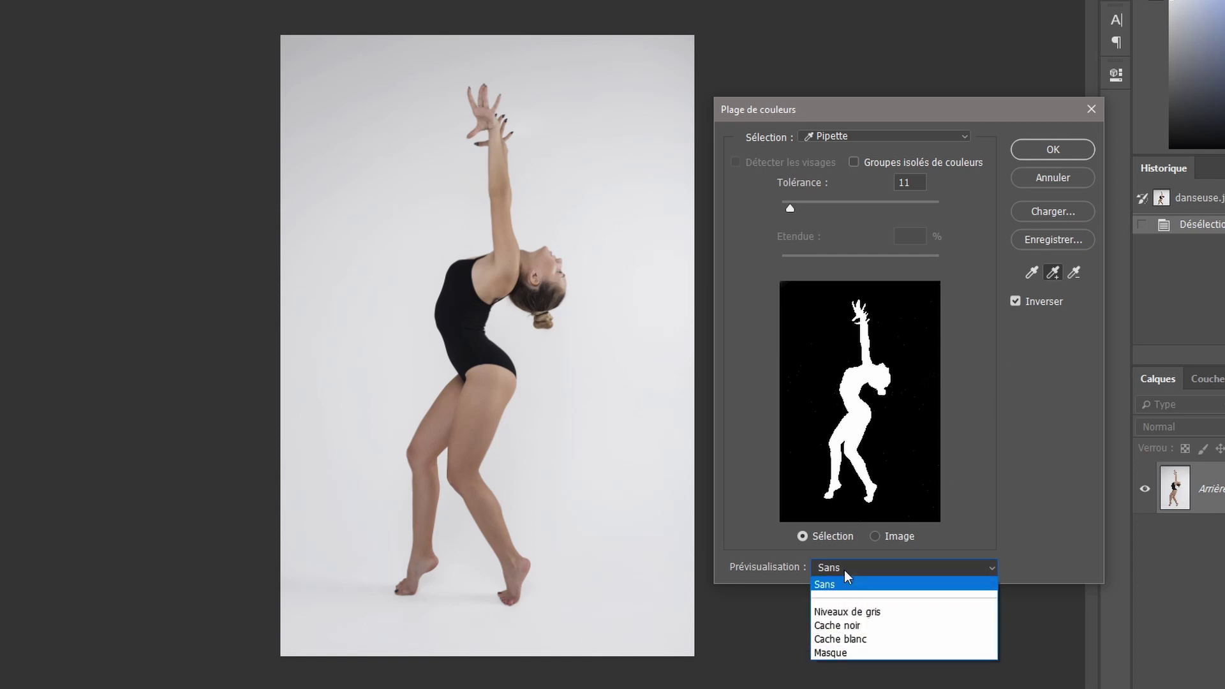
left_click(838, 626)
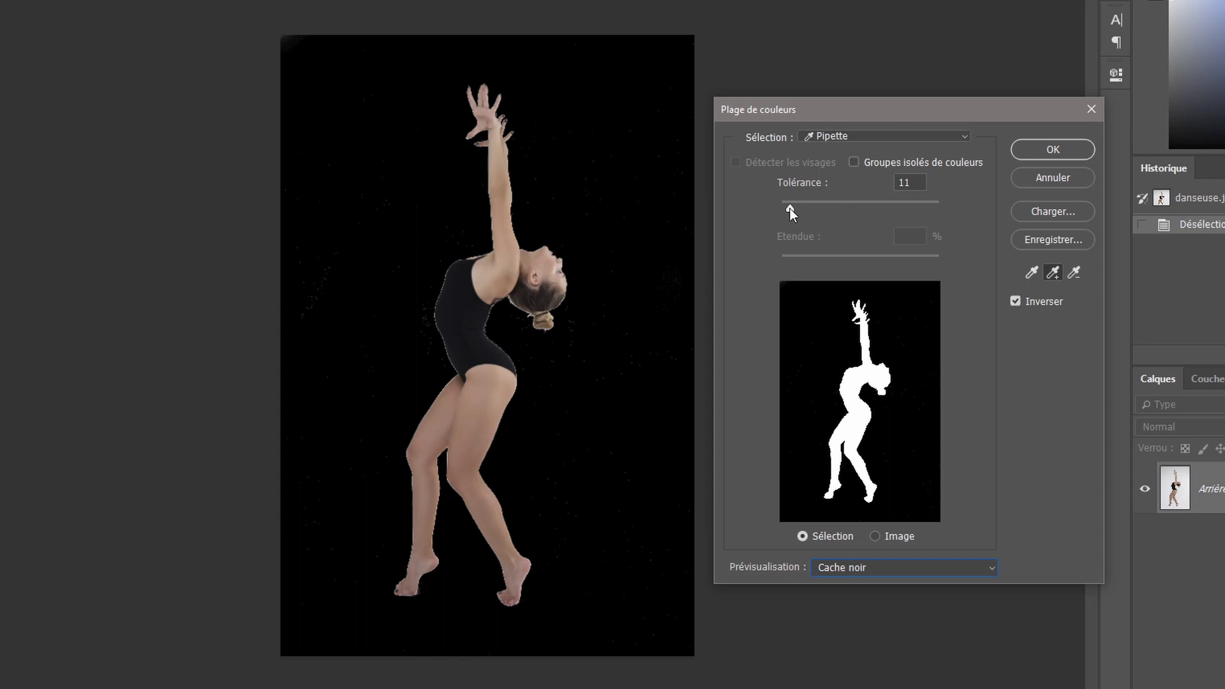
left_click_drag(789, 209, 832, 208)
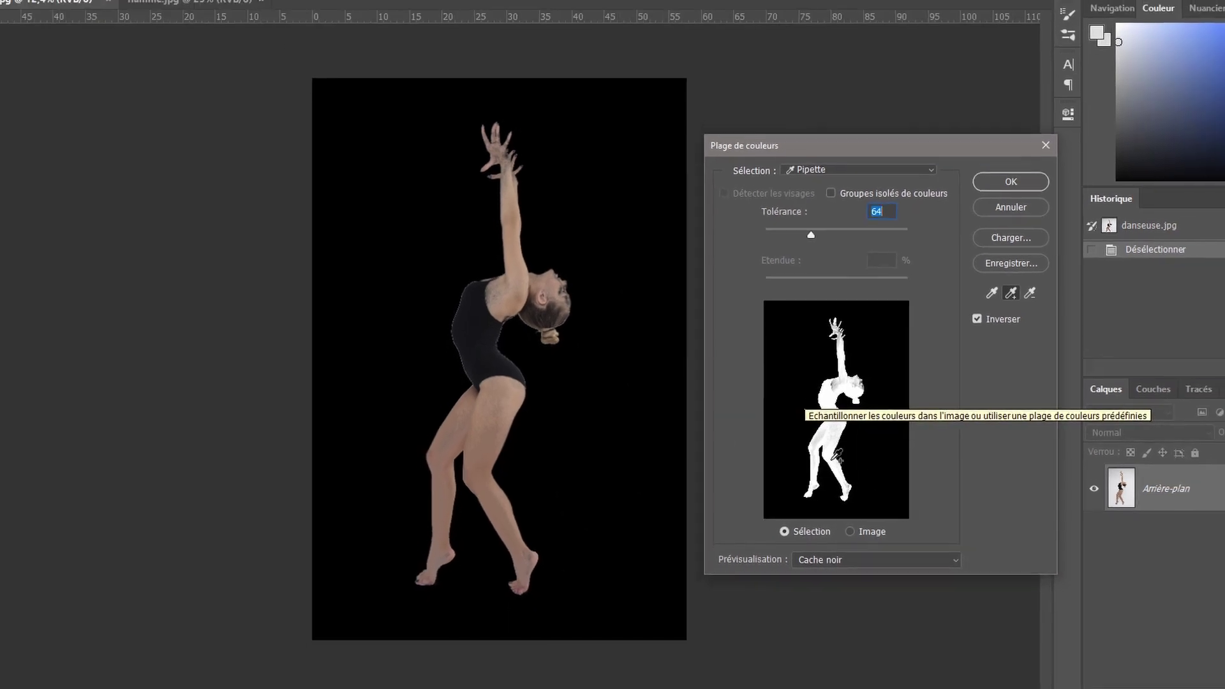
left_click(996, 193)
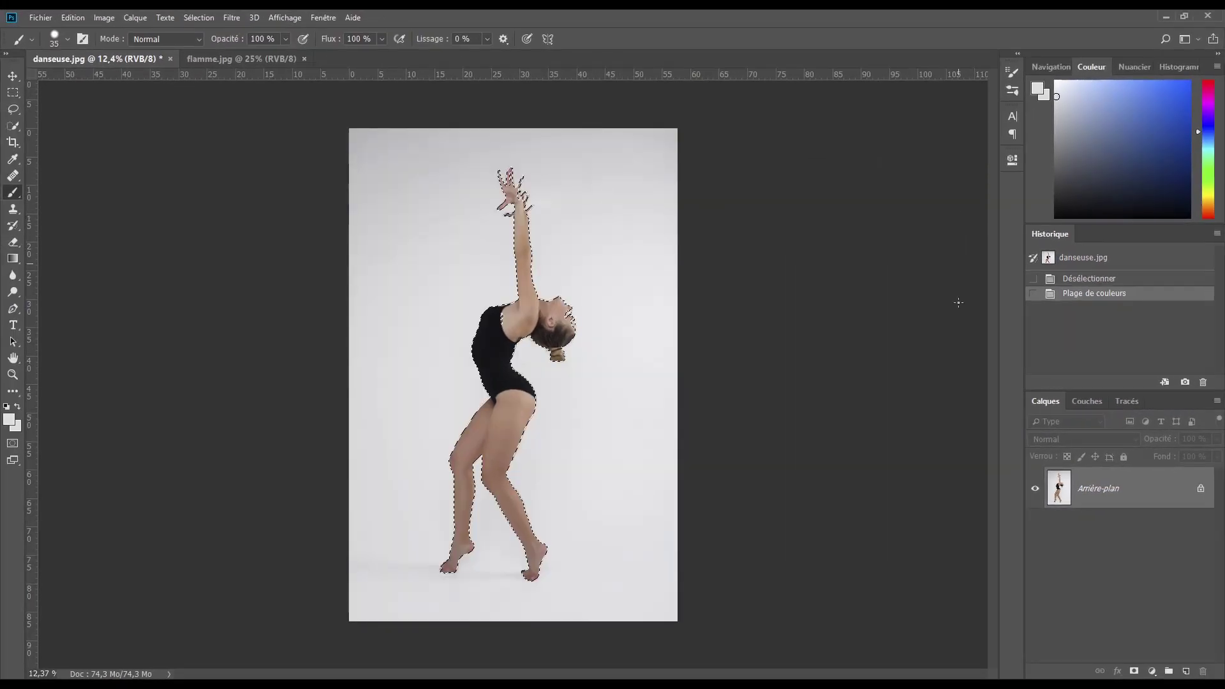
left_click(1134, 671)
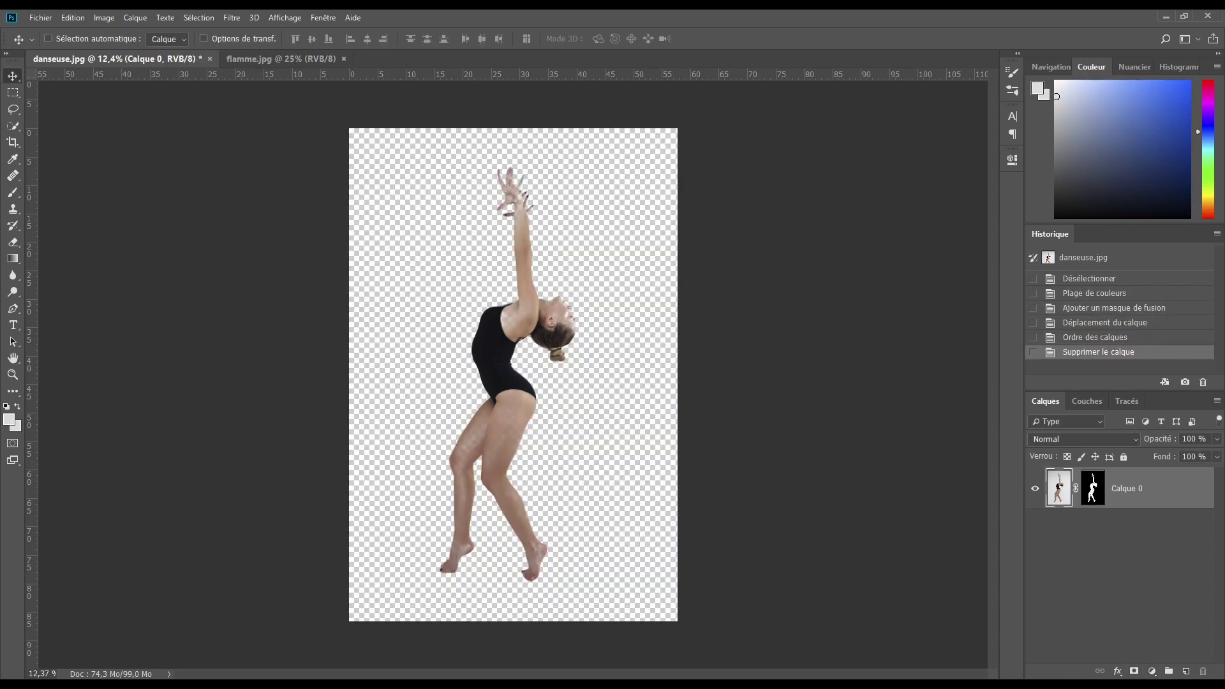
Step: Bring the flame image from flamme.jpg into danseuse.jpg and place its layer beneath the dancer's layer
left_click(284, 62)
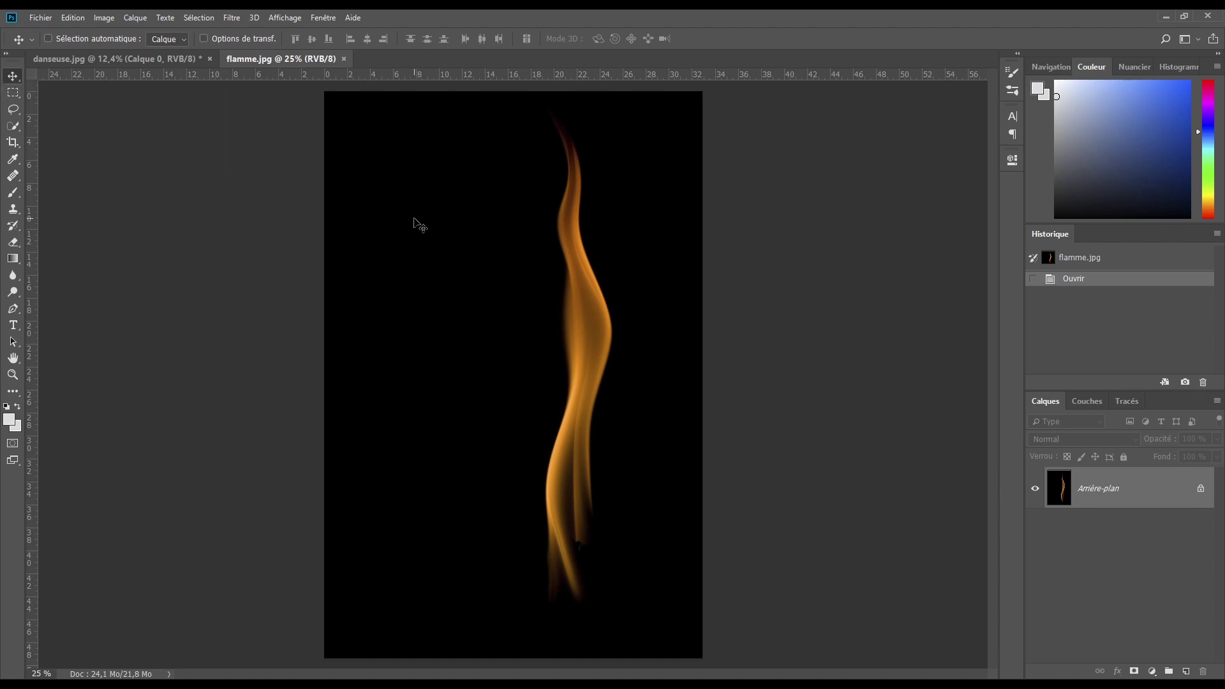
left_click_drag(413, 224, 456, 310)
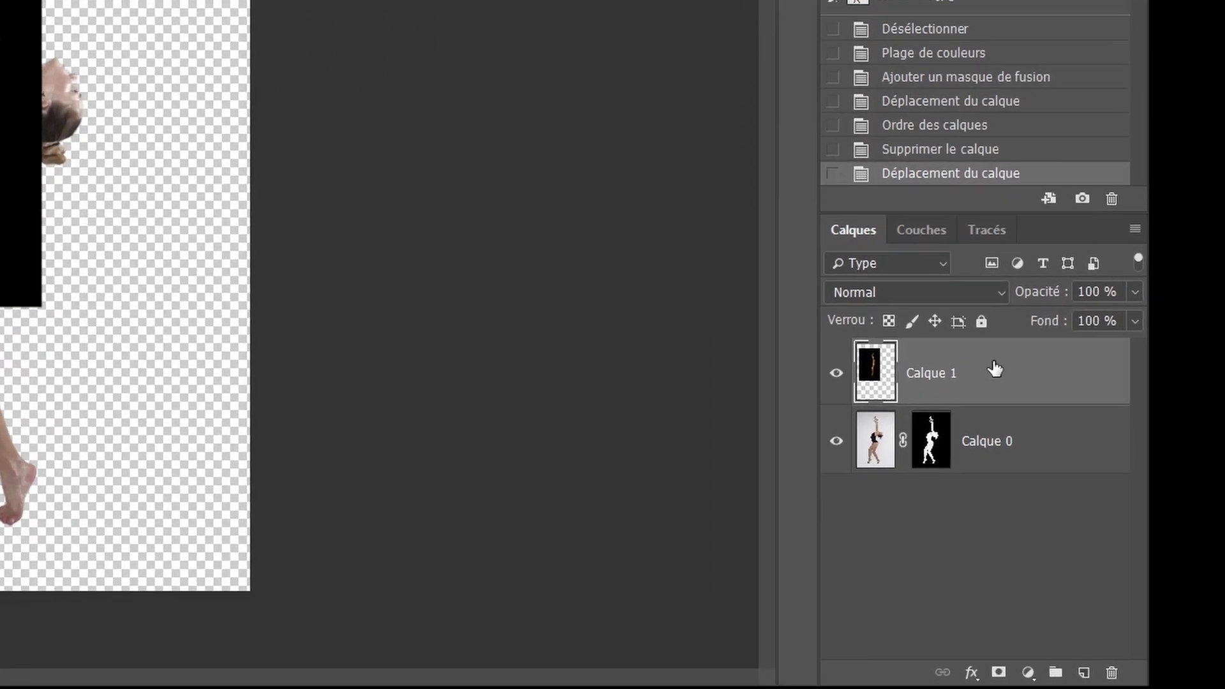
left_click_drag(1130, 483, 1130, 487)
left_click_drag(993, 371, 996, 480)
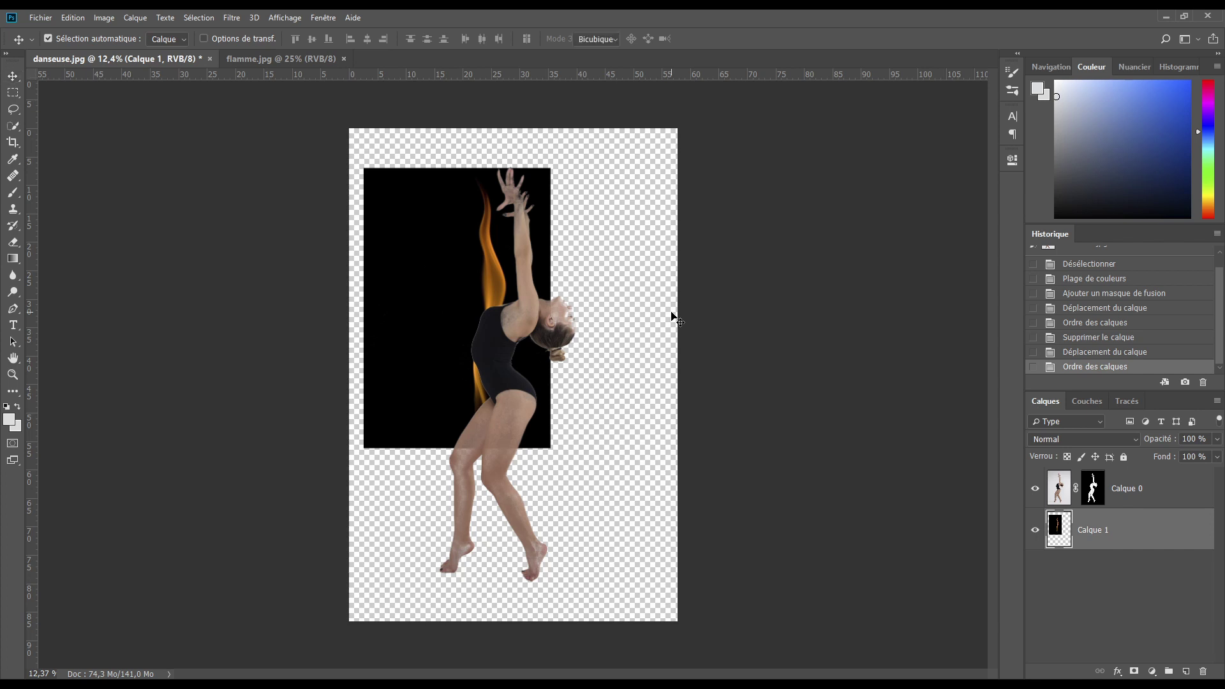
Step: Enlarge the flame layer with Free Transform to about 268% height so it covers the whole canvas
key("ctrl+t")
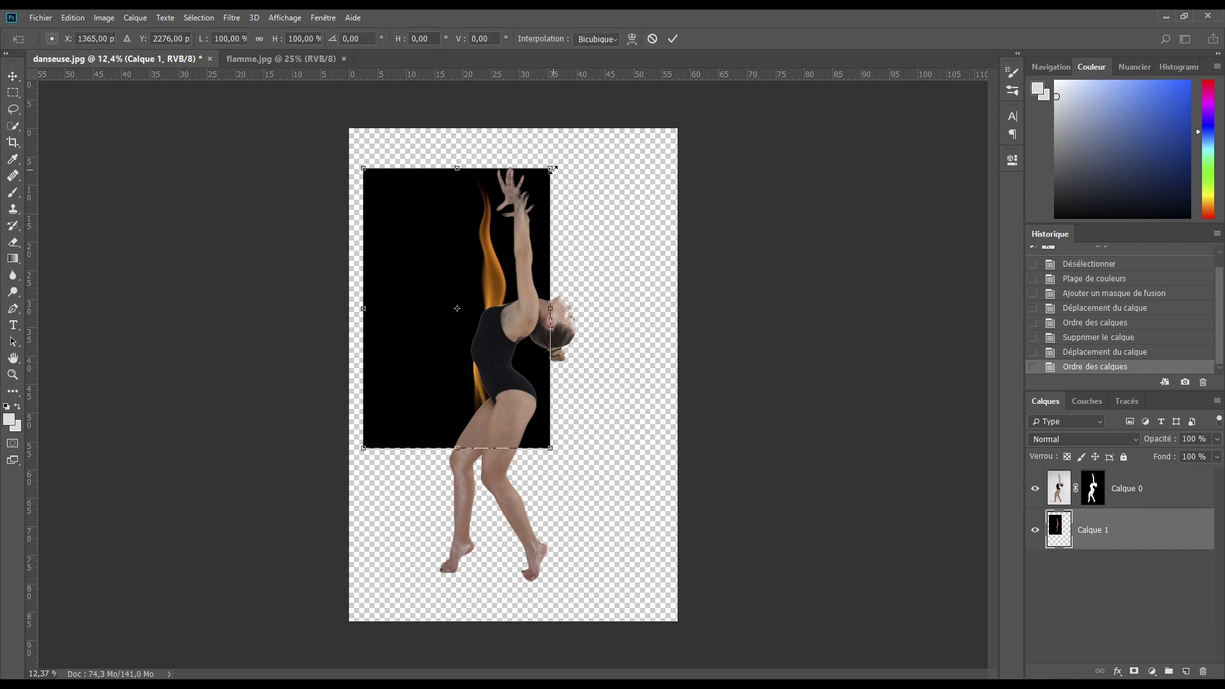
key("ctrl+minus")
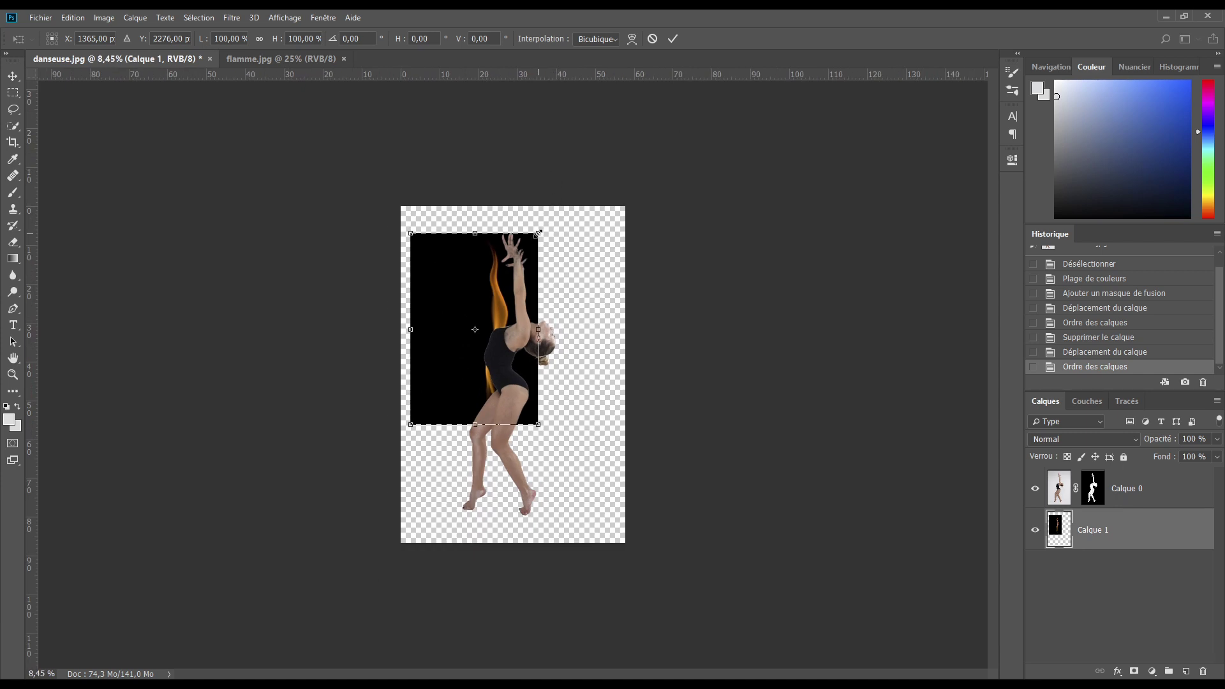
left_click_drag(538, 234, 608, 127)
left_click_drag(610, 426, 721, 594)
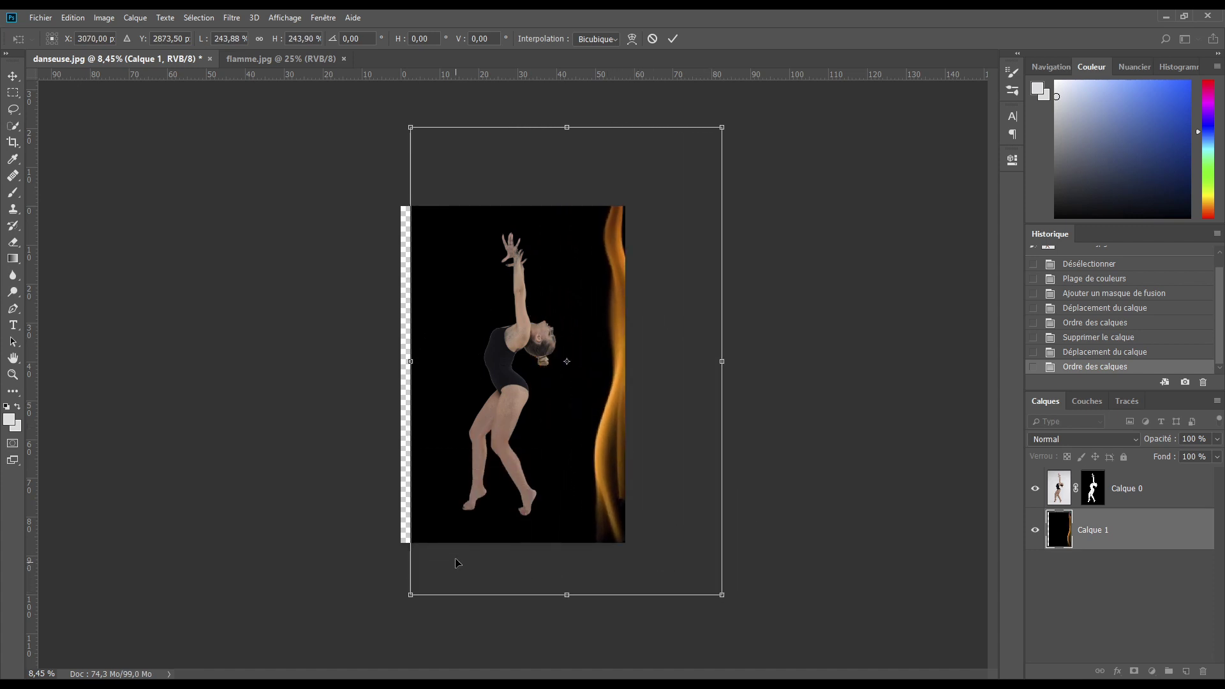
left_click_drag(410, 595, 268, 640)
Step: Widen the flame layer to about 408%, rotate it to about -30°, and position the flame diagonally behind the dancer
left_click_drag(855, 398, 770, 268)
left_click_drag(681, 403, 641, 375)
left_click_drag(657, 284, 722, 249)
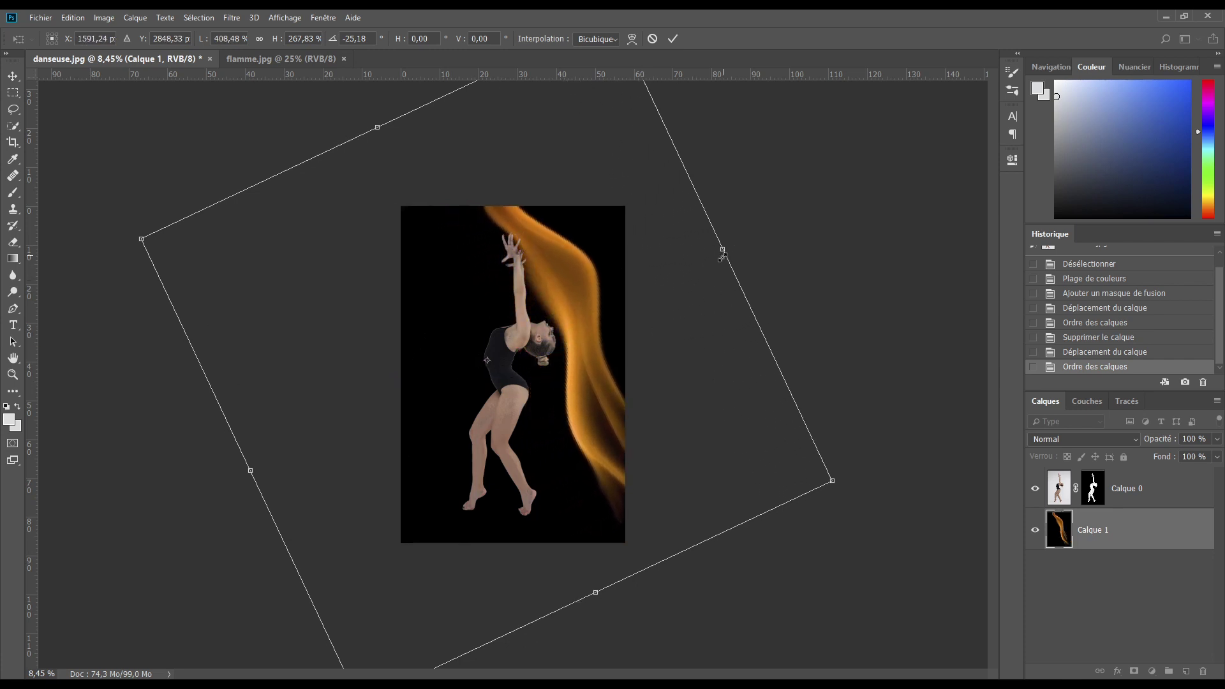
left_click_drag(651, 352, 620, 396)
left_click_drag(293, 141, 268, 152)
left_click_drag(658, 391, 656, 393)
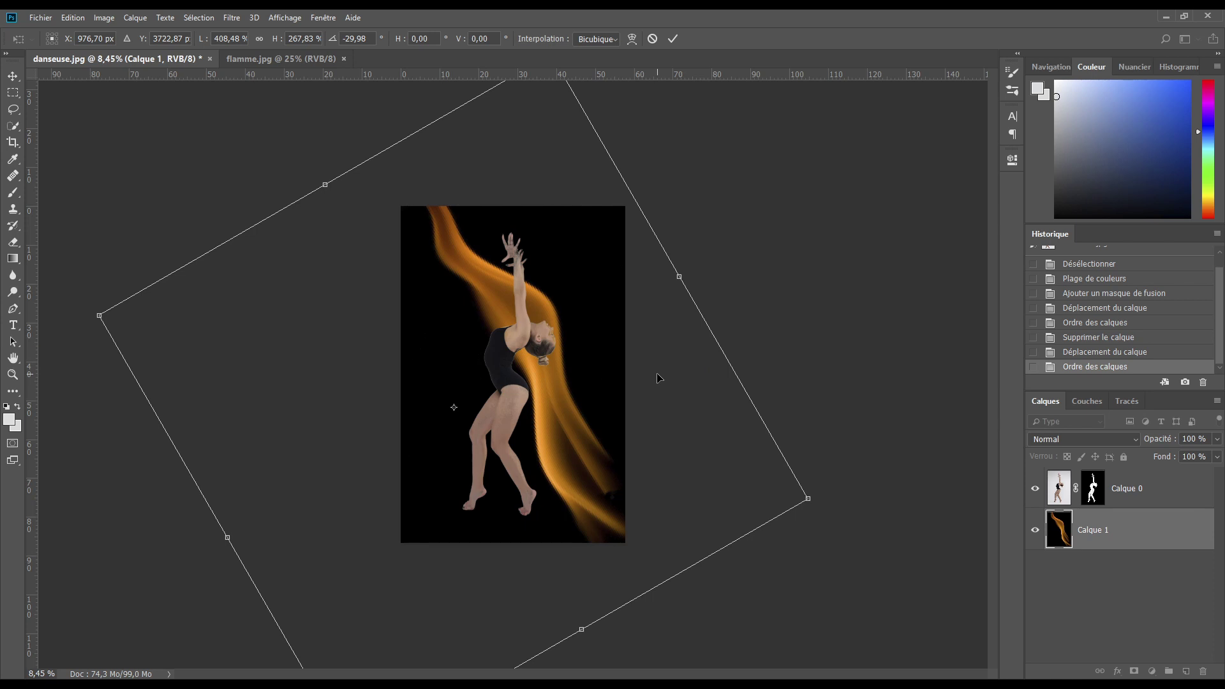
key("Return")
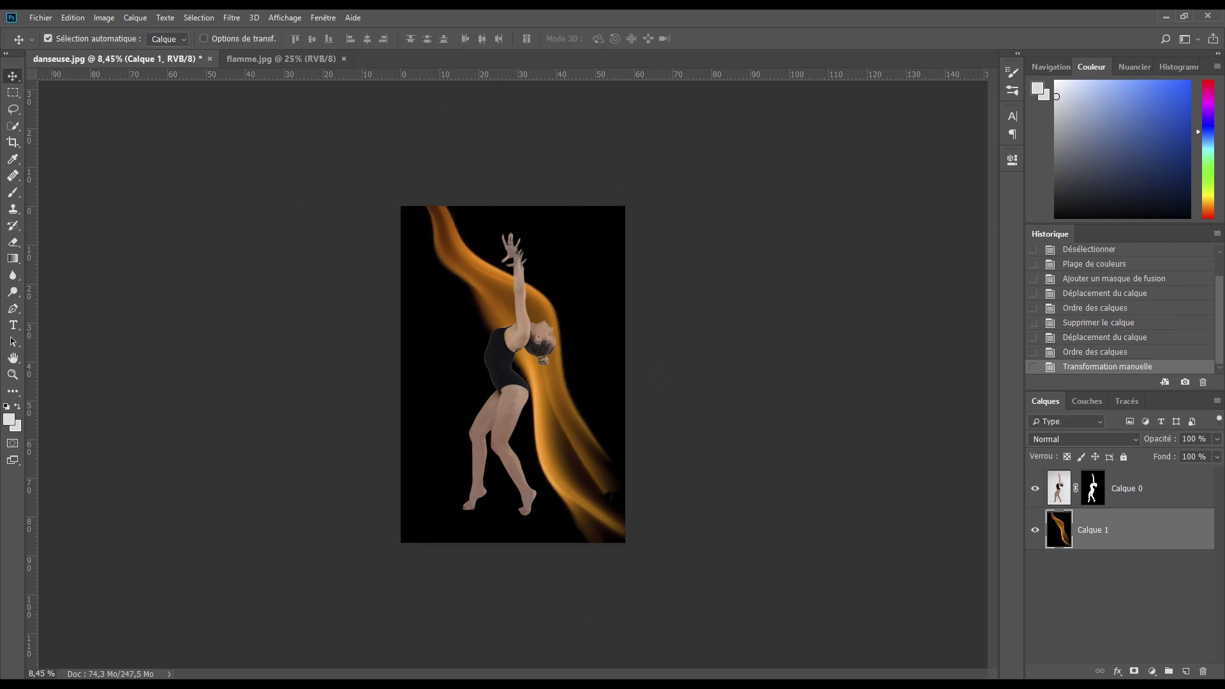
Step: Inspect the dancer's cutout at 50% zoom, from the thighs up to the face, arm and hands
key("ctrl+space")
left_click_drag(457, 363, 504, 435)
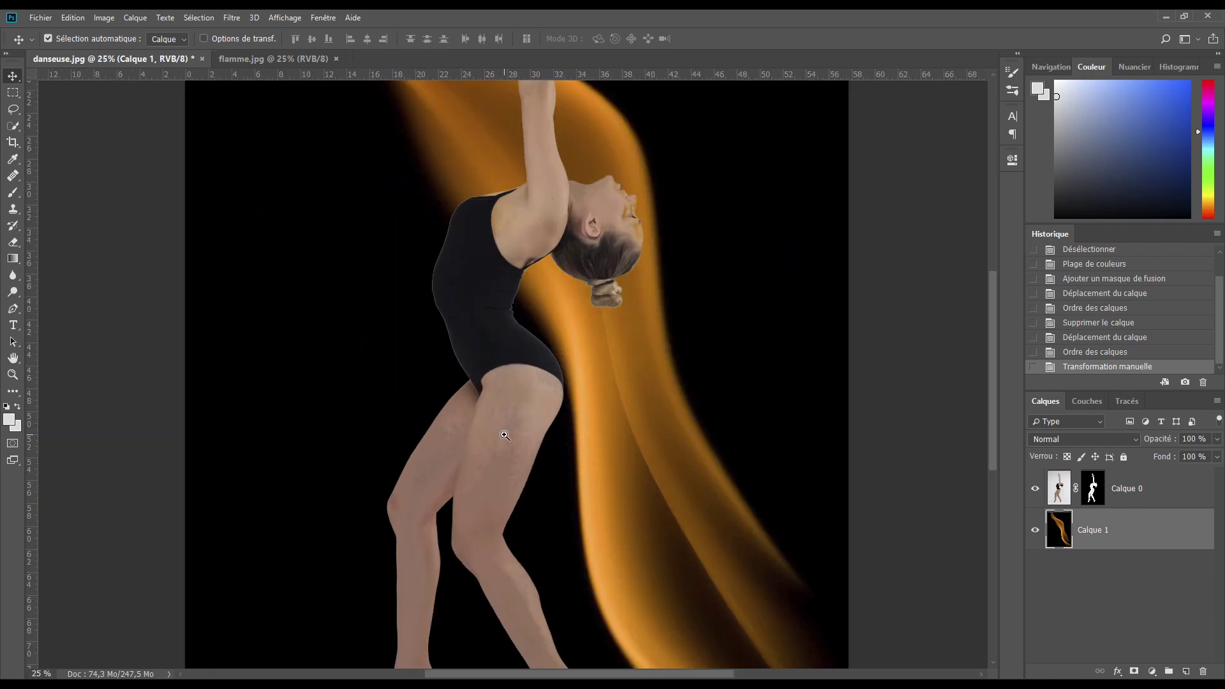
left_click(504, 435)
left_click(505, 435)
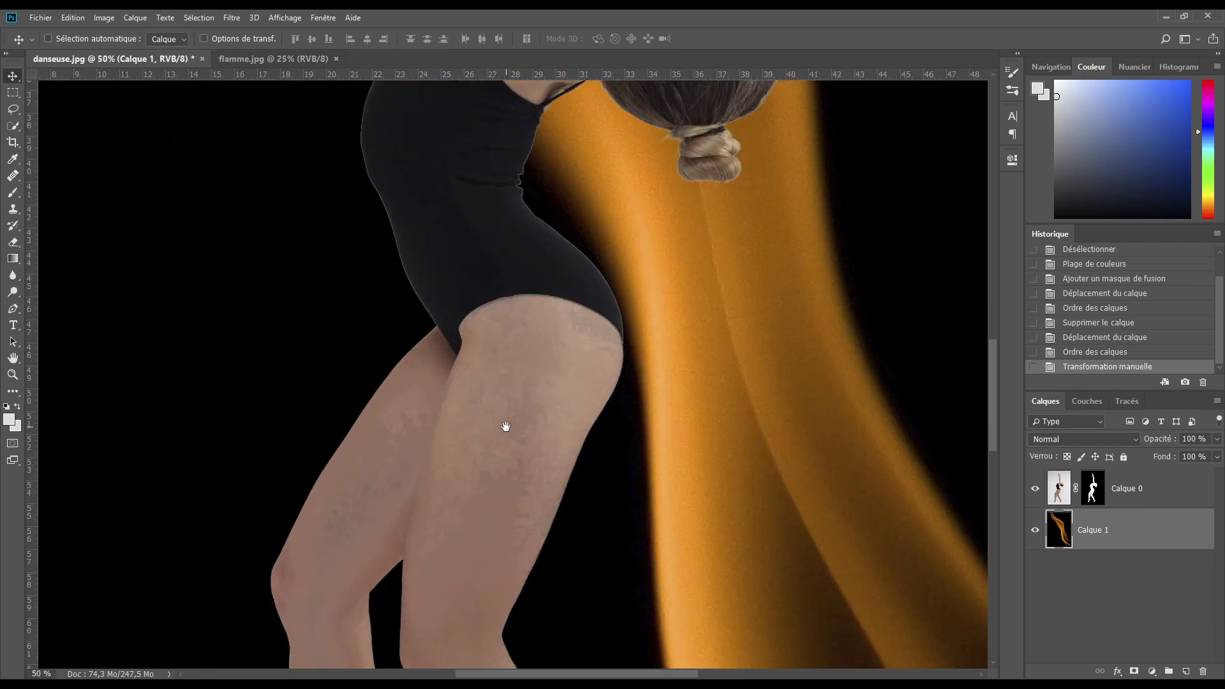
scroll(528, 336, "up", 5)
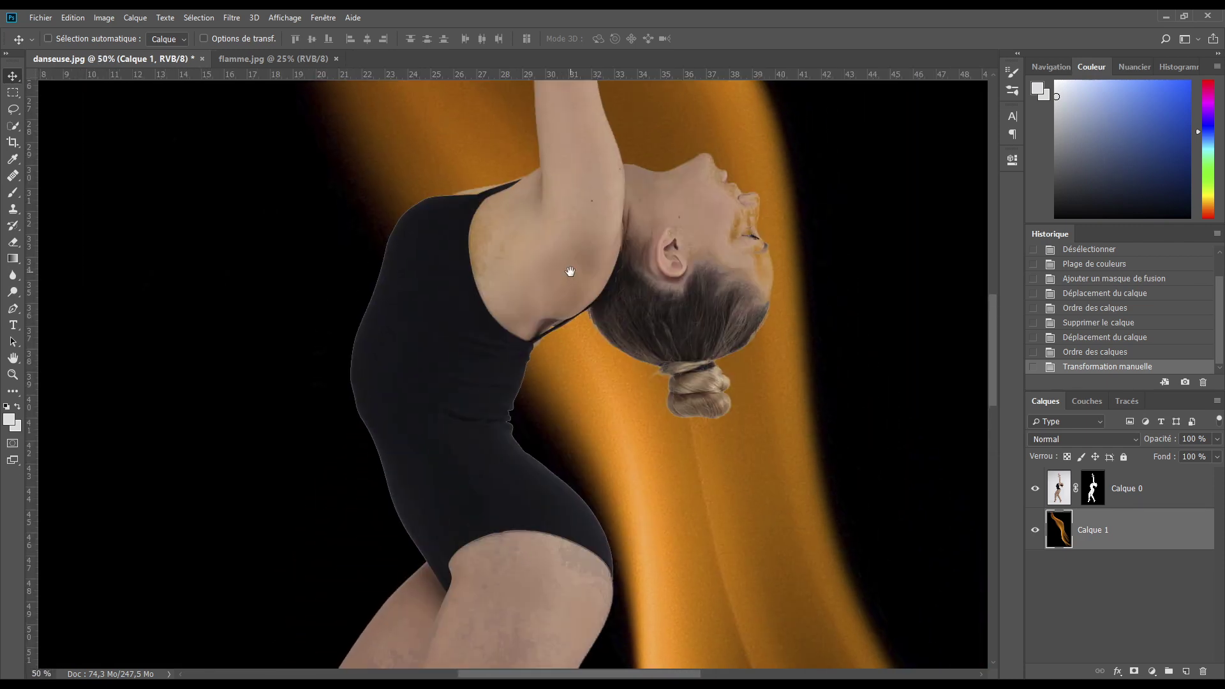
left_click_drag(569, 274, 552, 557)
scroll(498, 486, "up", 5)
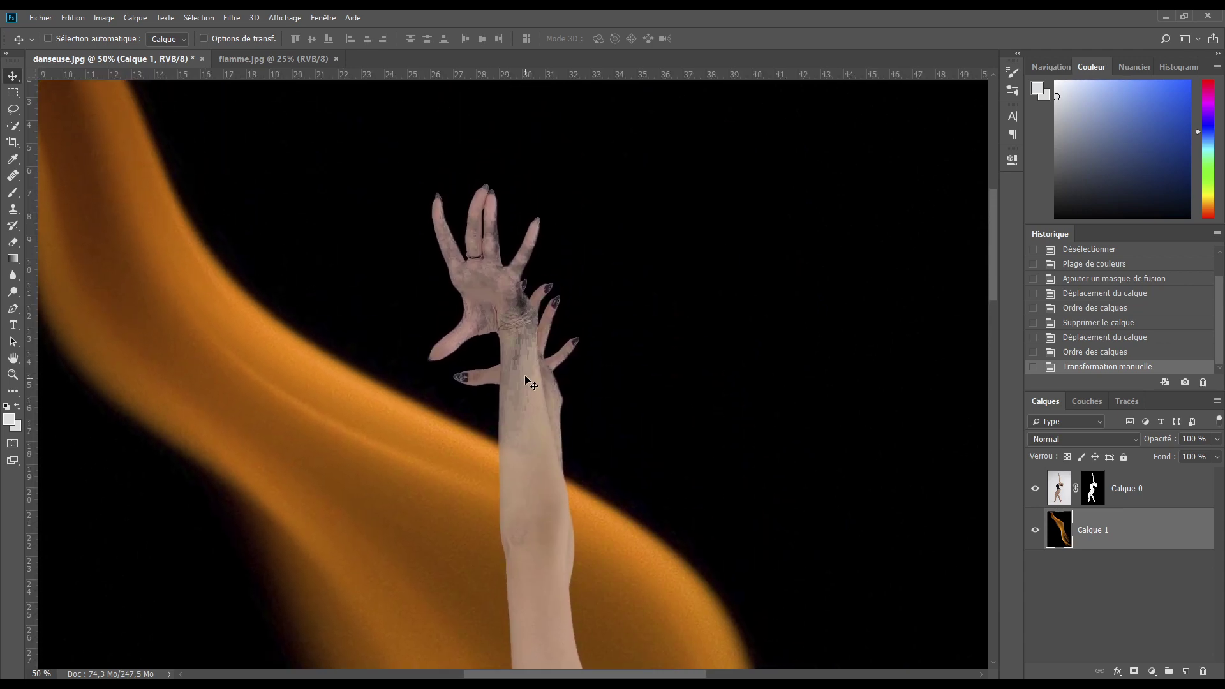
scroll(495, 391, "down", 15)
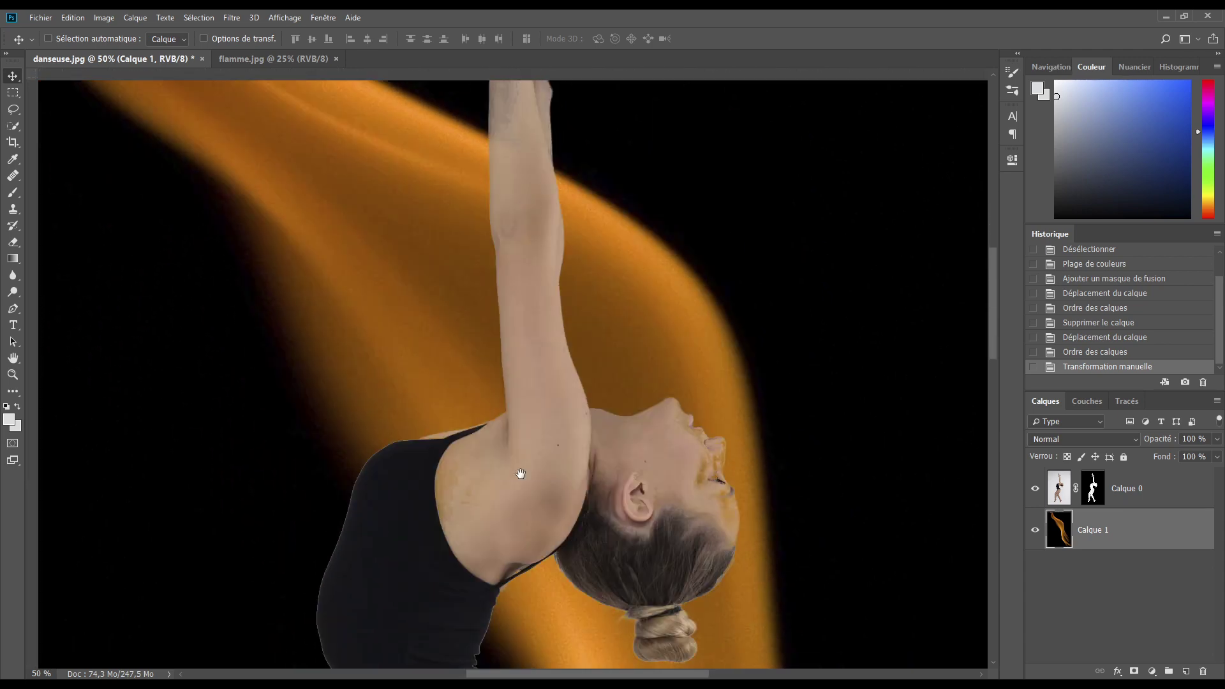
scroll(477, 473, "down", 4)
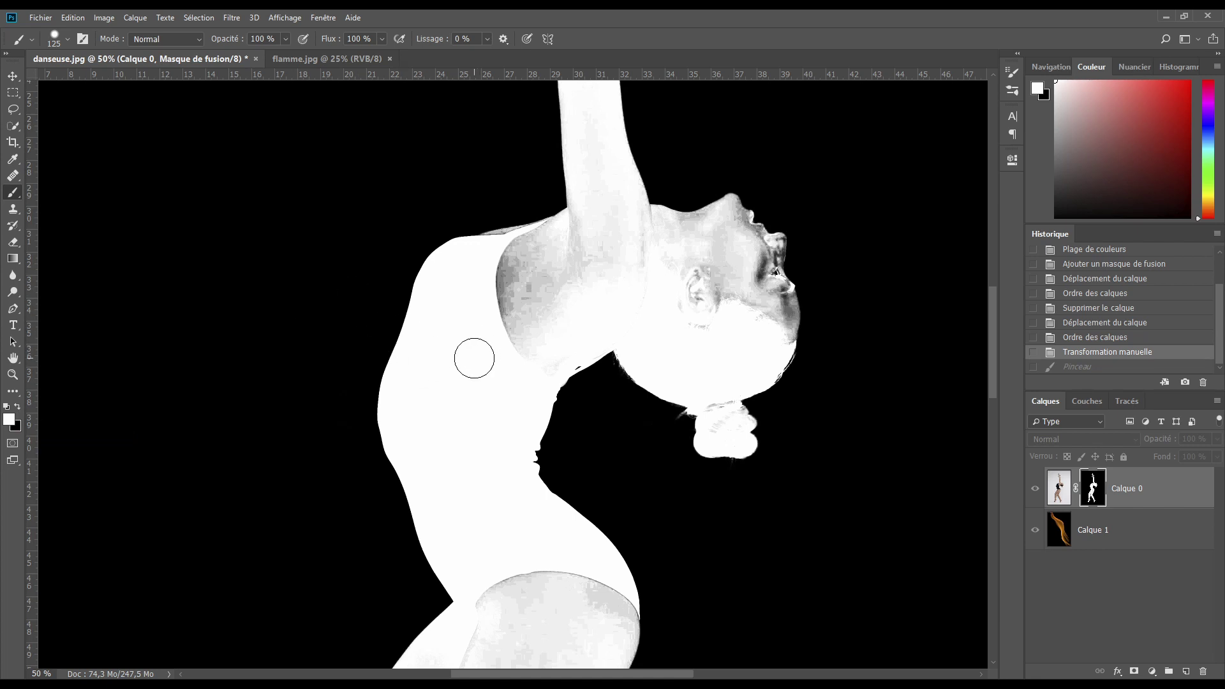
Step: Try painting white over the shoulder and back areas of the dancer's layer mask, and revert the brush strokes
mouse_move(474, 357)
left_mouse_down()
mouse_move(536, 336)
mouse_move(515, 300)
mouse_move(522, 309)
mouse_move(511, 313)
left_mouse_up()
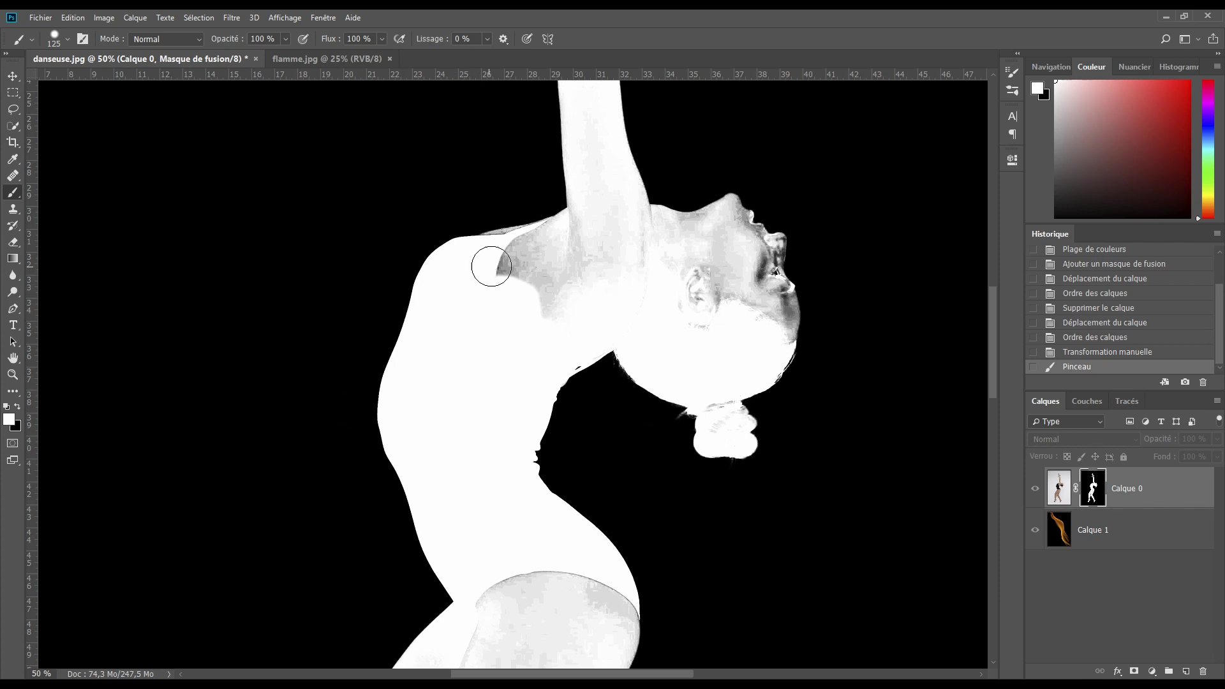
mouse_move(410, 338)
left_mouse_down()
mouse_move(393, 394)
mouse_move(399, 376)
left_mouse_up()
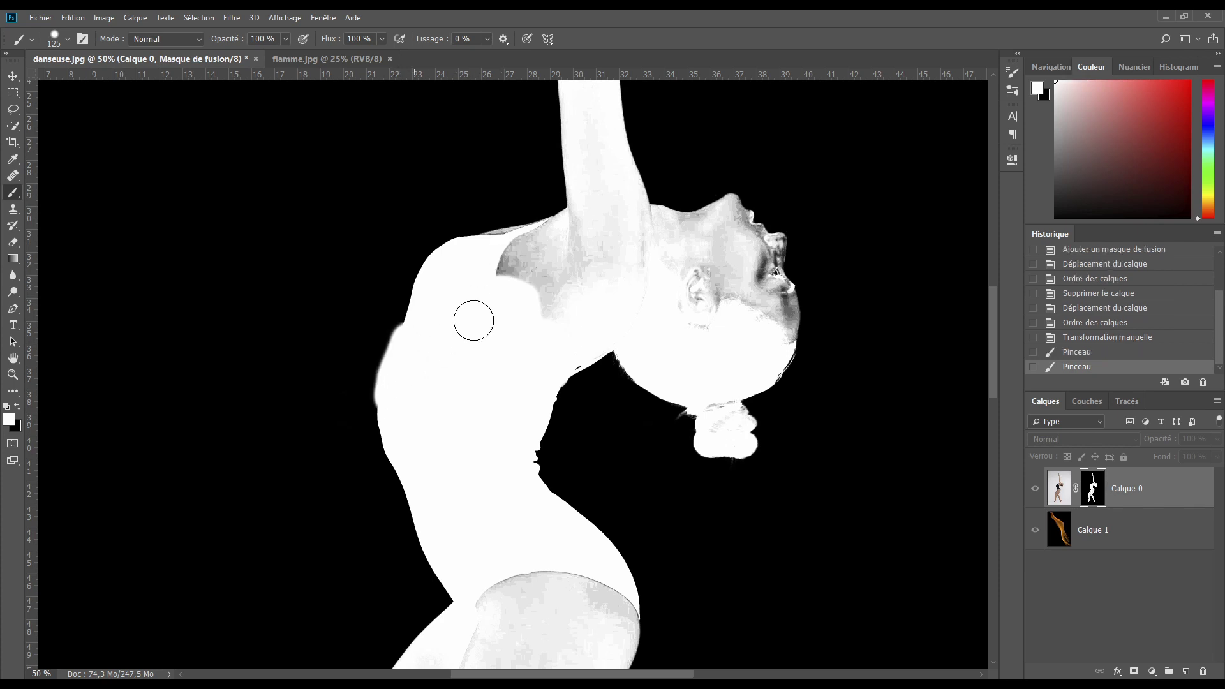
mouse_move(568, 222)
left_mouse_down()
mouse_move(569, 158)
mouse_move(563, 232)
mouse_move(502, 243)
mouse_move(534, 245)
left_mouse_up()
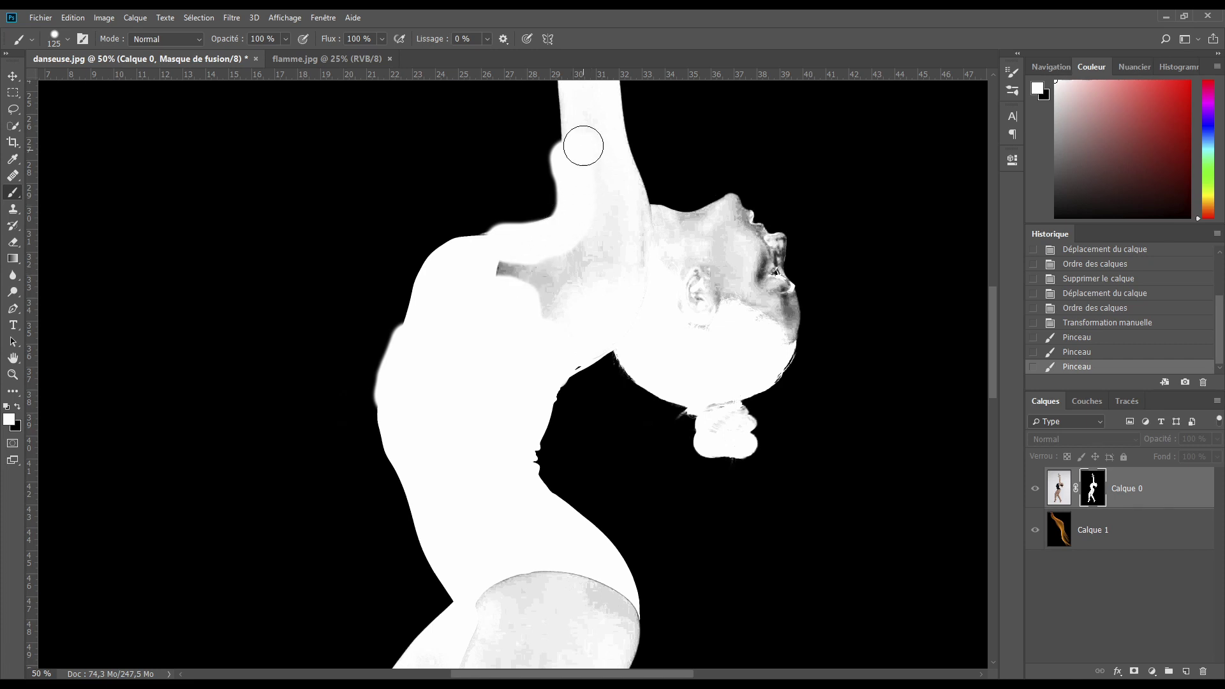
left_click_drag(533, 255, 494, 273)
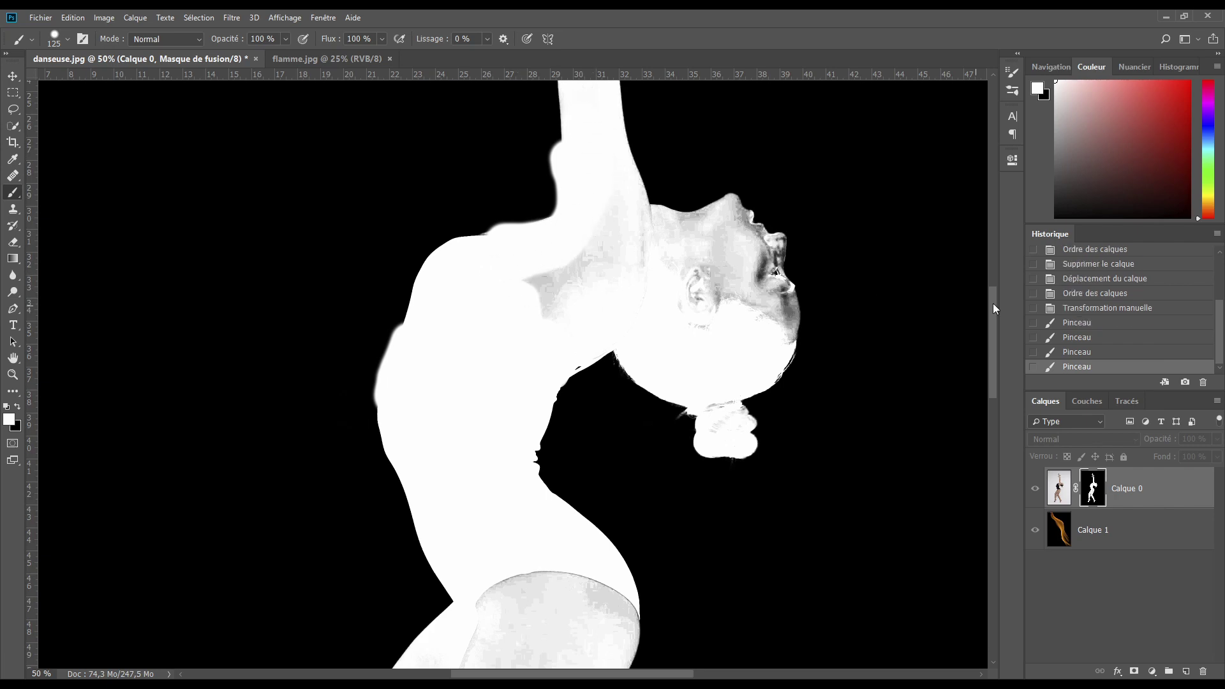
left_click(1079, 309)
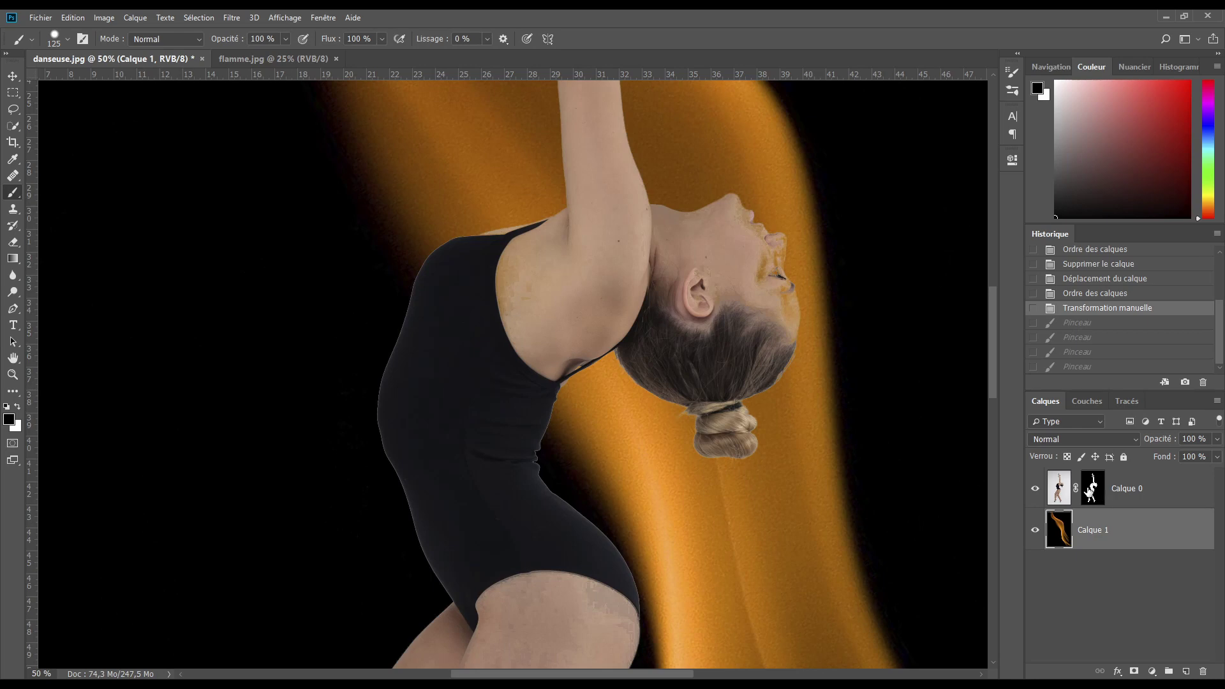
Step: Display the dancer's layer mask on its own, set the brush mode to Incrustation, and test it on the black background
left_click(1089, 490, "alt")
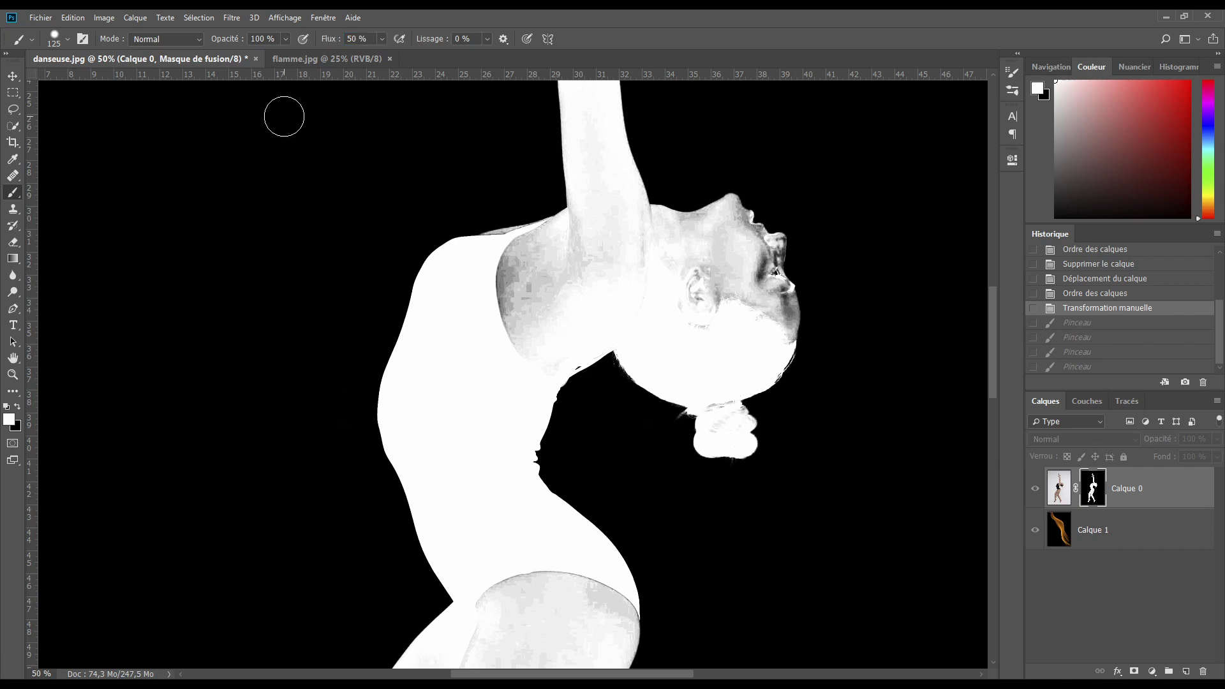
left_click(153, 40)
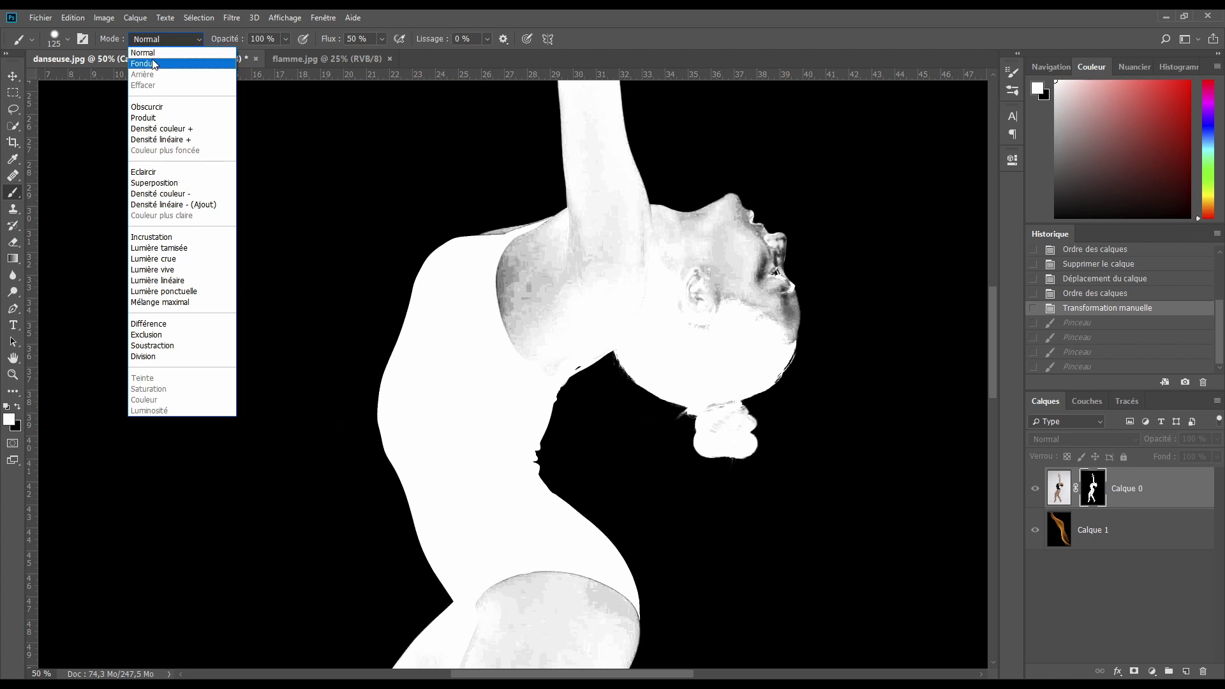
left_click(150, 239)
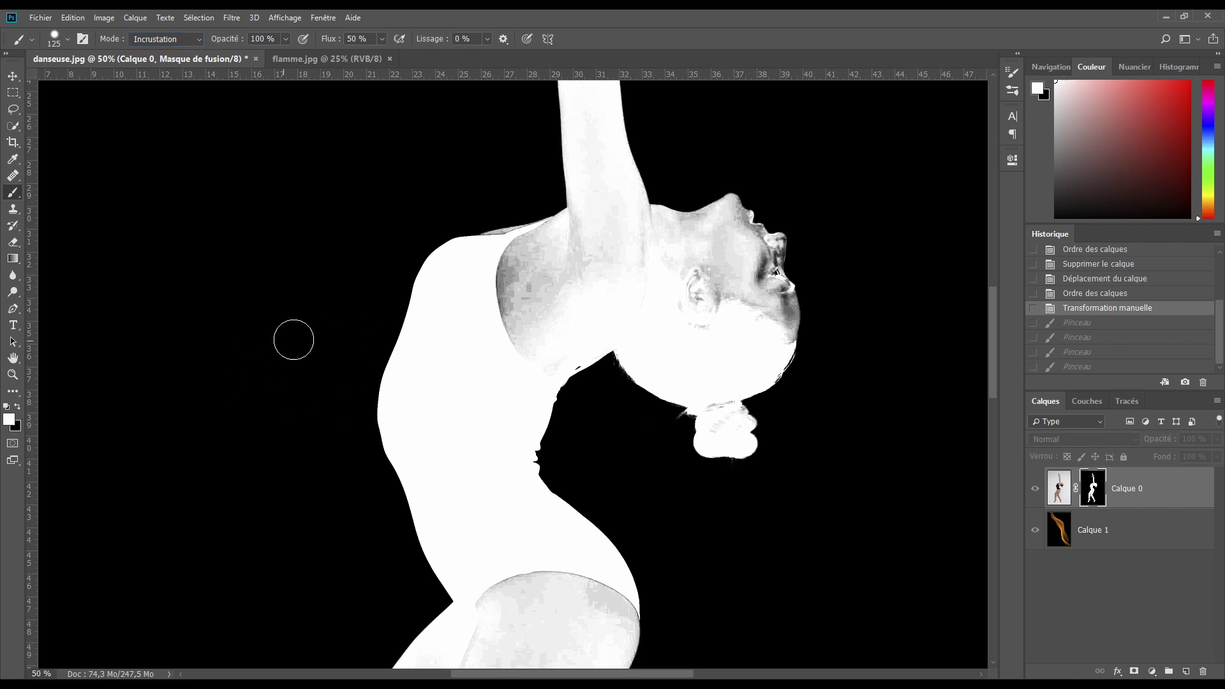
left_click(318, 363)
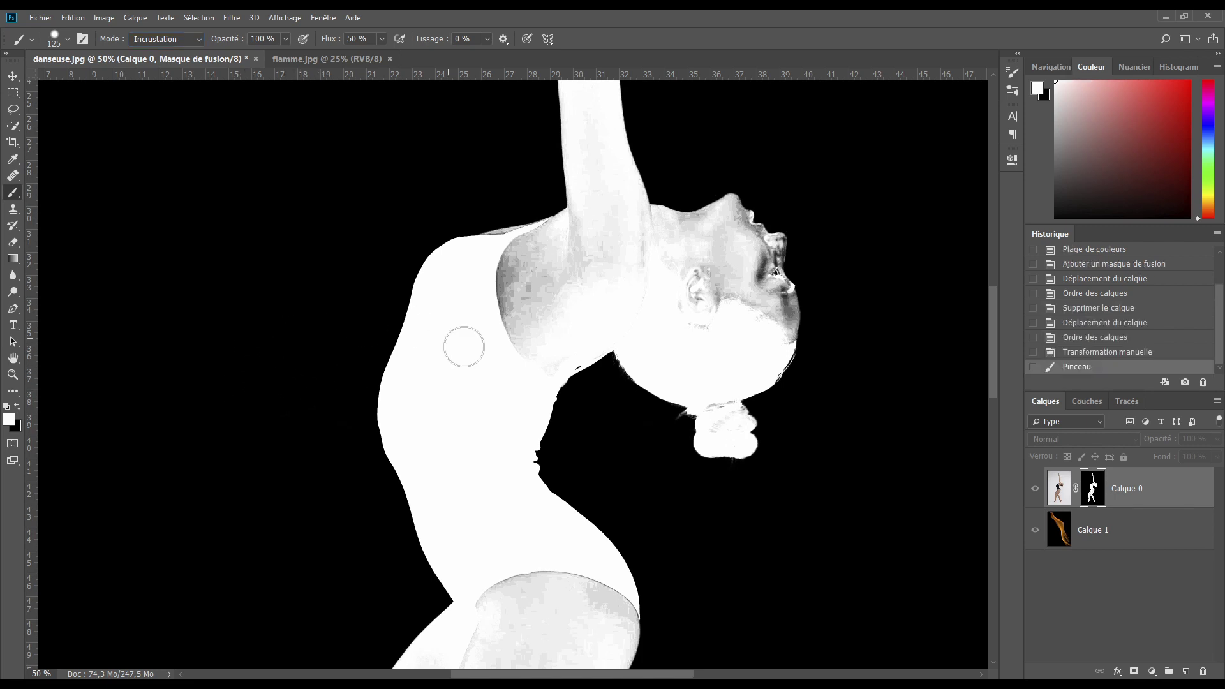
Step: Paint white over the grey areas of the back, shoulder, neck and face in the dancer's layer mask
mouse_move(503, 366)
left_mouse_down()
mouse_move(541, 355)
mouse_move(522, 321)
mouse_move(506, 310)
left_mouse_up()
mouse_move(507, 310)
left_mouse_down()
mouse_move(508, 279)
mouse_move(571, 293)
mouse_move(542, 362)
mouse_move(571, 288)
mouse_move(586, 270)
mouse_move(606, 277)
mouse_move(557, 294)
mouse_move(531, 254)
mouse_move(501, 286)
left_mouse_up()
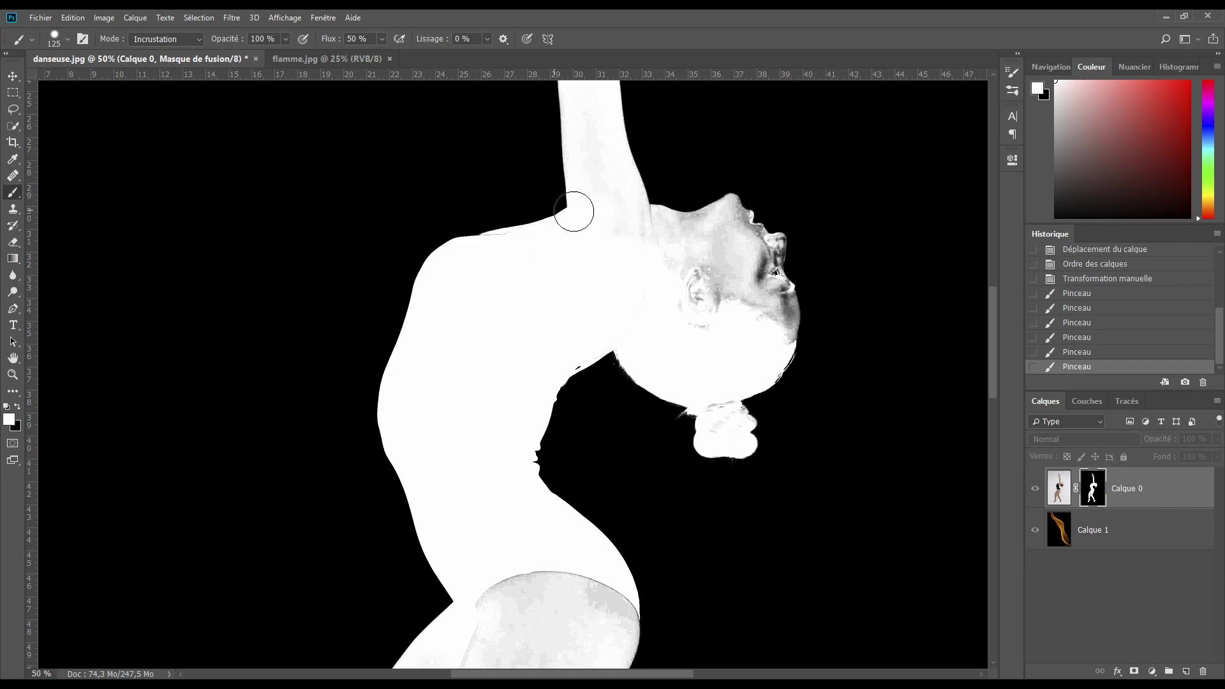
mouse_move(664, 222)
left_mouse_down()
mouse_move(620, 258)
mouse_move(587, 248)
left_mouse_up()
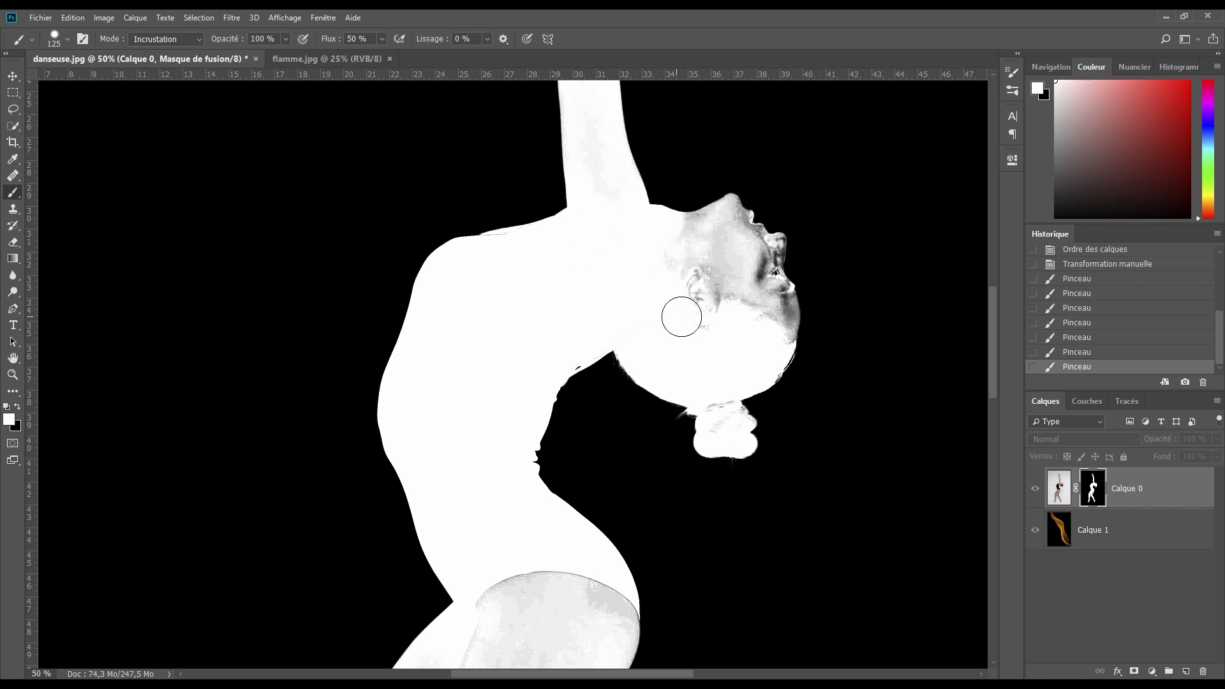
mouse_move(682, 317)
left_mouse_down()
mouse_move(678, 292)
mouse_move(696, 280)
mouse_move(683, 308)
left_mouse_up()
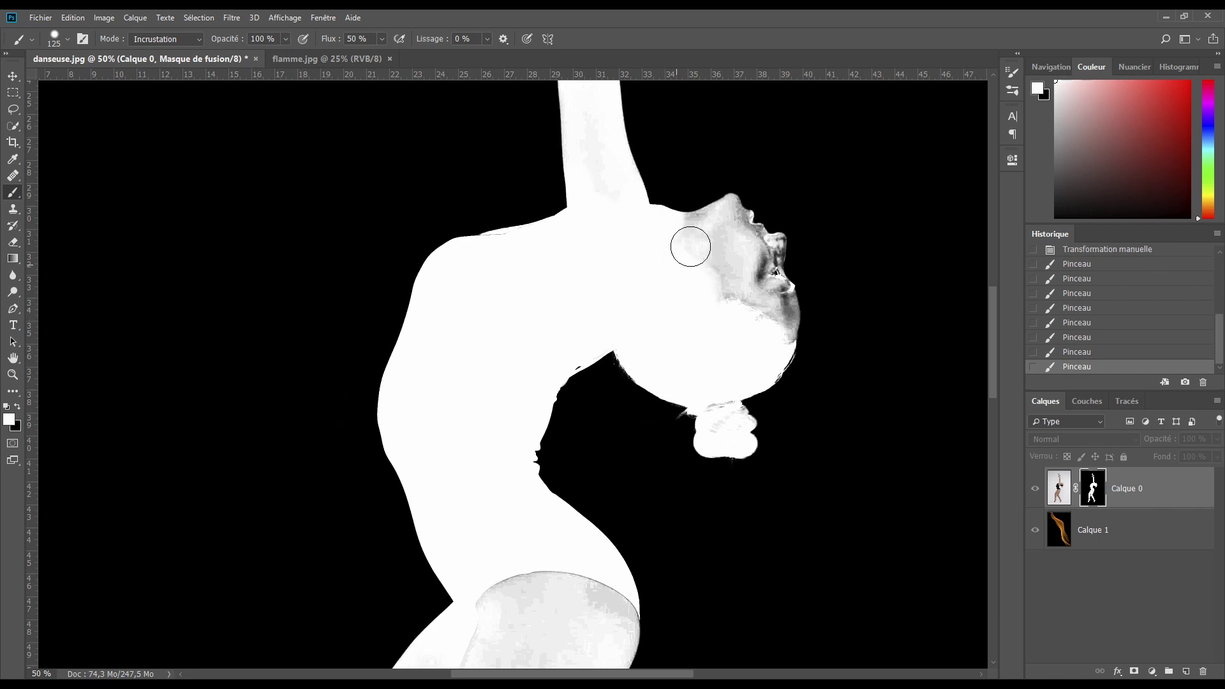
mouse_move(690, 247)
left_mouse_down()
mouse_move(661, 269)
mouse_move(667, 236)
mouse_move(656, 270)
left_mouse_up()
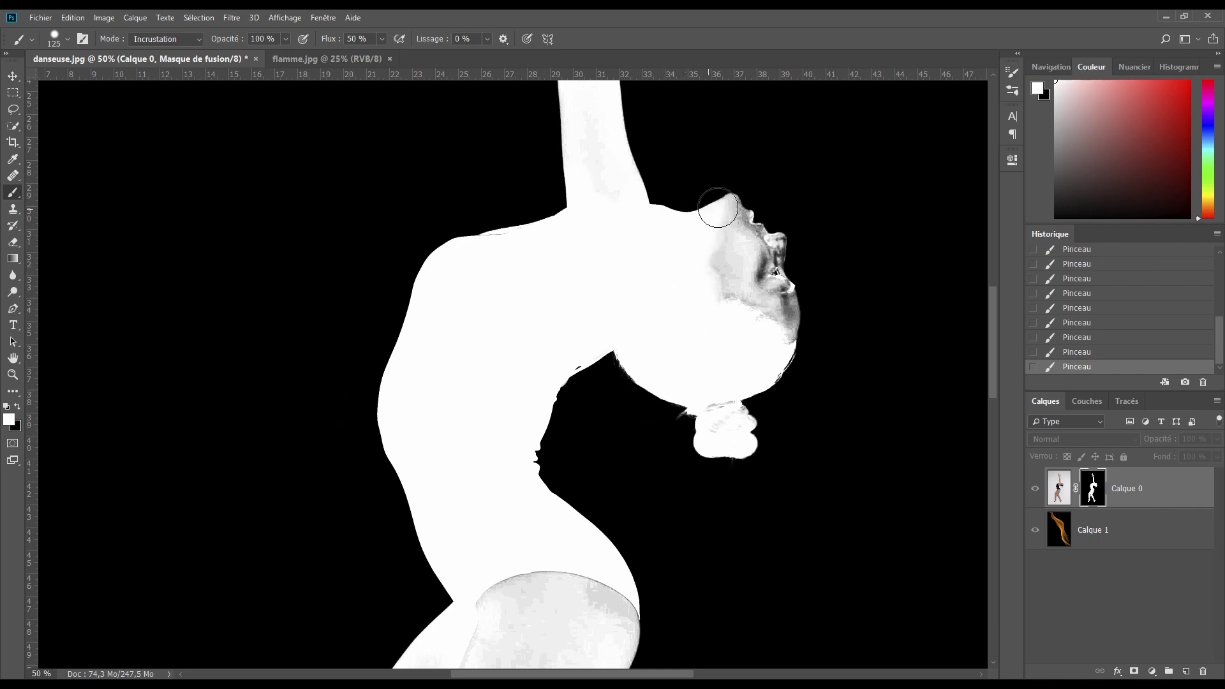
mouse_move(718, 208)
left_mouse_down()
mouse_move(763, 224)
mouse_move(773, 250)
mouse_move(720, 273)
mouse_move(785, 327)
mouse_move(697, 415)
mouse_move(733, 416)
mouse_move(784, 294)
left_mouse_up()
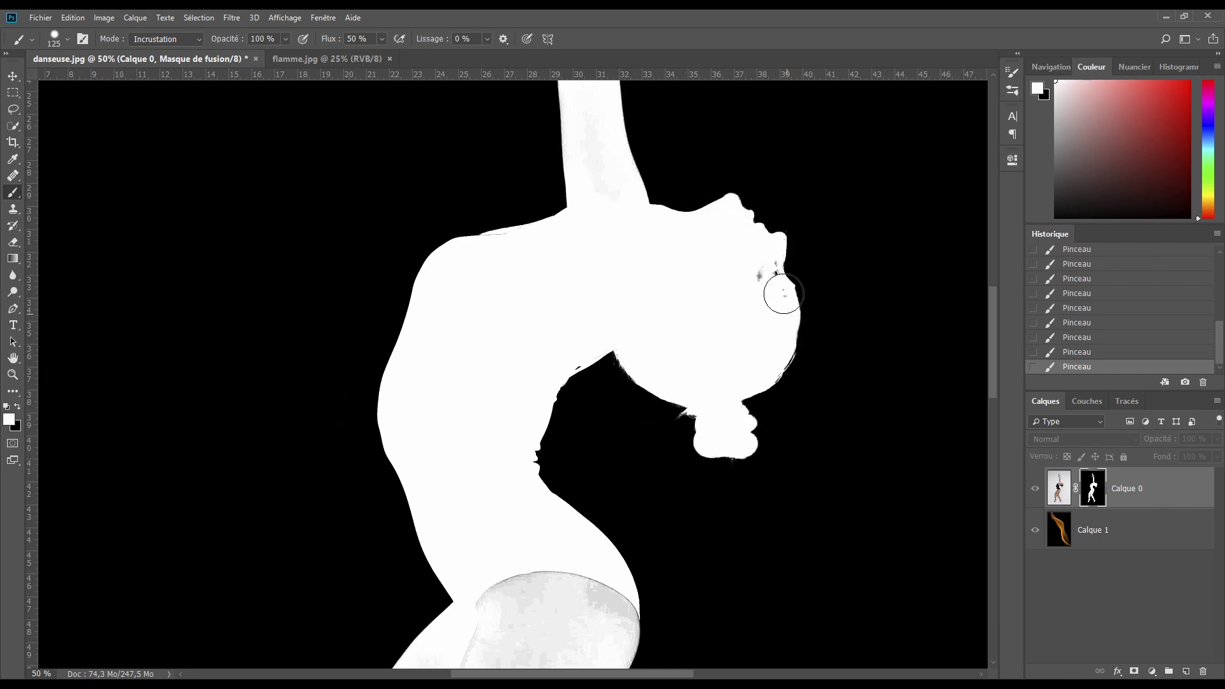
Step: Enlarge the brush to 250 and paint the arm and hands white in the mask, undoing the last four strokes
key("bracketright")
key("bracketright")
key("bracketright")
key("bracketright")
scroll(593, 191, "up", 6)
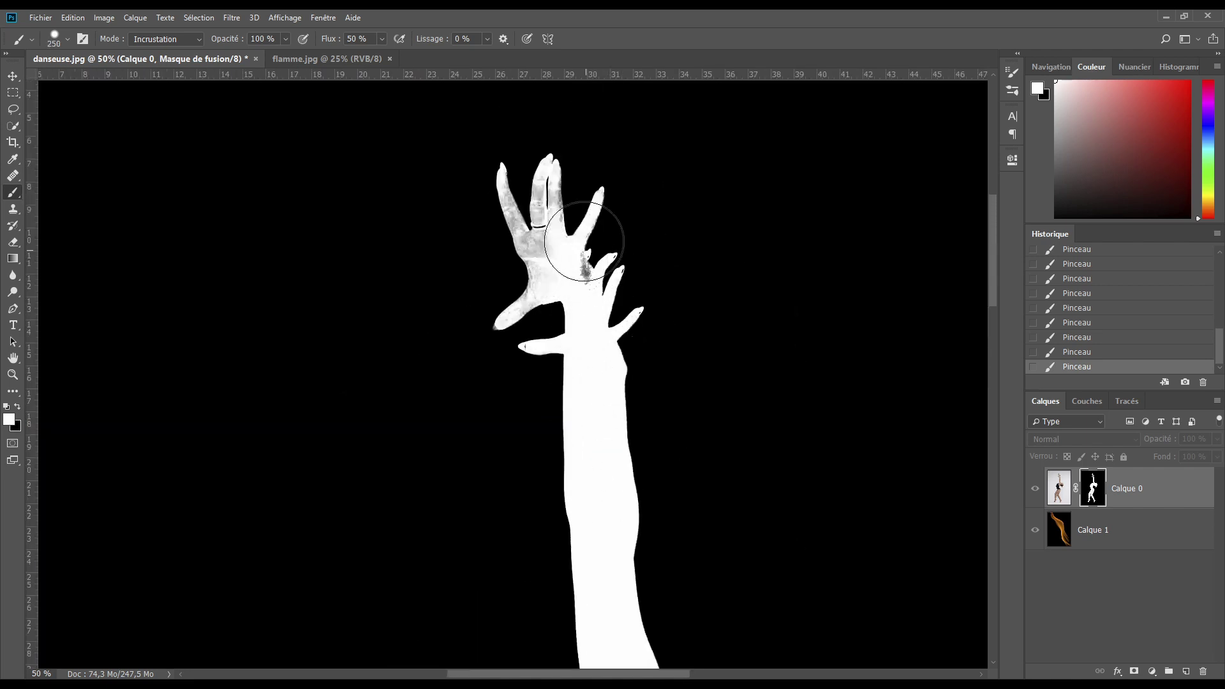
mouse_move(583, 242)
left_mouse_down()
mouse_move(586, 268)
mouse_move(578, 218)
mouse_move(514, 187)
mouse_move(541, 301)
mouse_move(539, 227)
mouse_move(519, 336)
left_mouse_up()
key("ctrl+alt+z")
key("ctrl+alt+z")
key("ctrl+alt+z")
key("ctrl+alt+z")
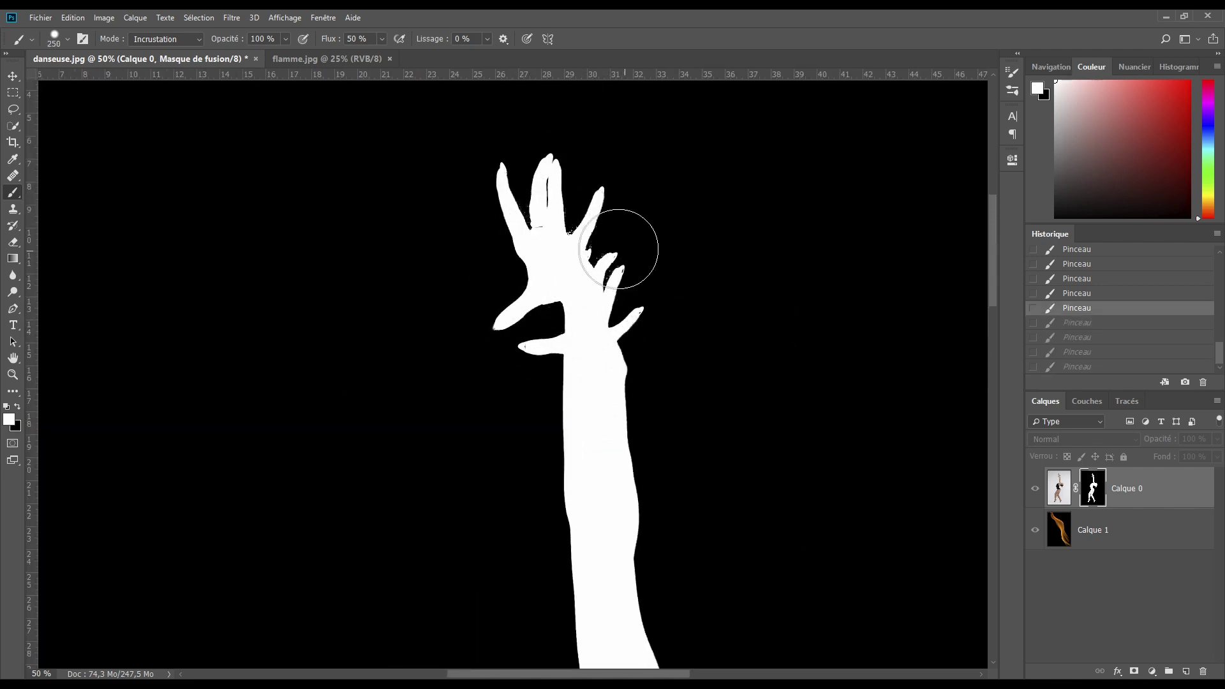
Step: Paint white over the grey areas of the thighs and lower legs in the dancer's layer mask
scroll(619, 249, "down", 15)
mouse_move(536, 204)
left_mouse_down()
mouse_move(611, 235)
mouse_move(431, 322)
mouse_move(512, 438)
left_mouse_up()
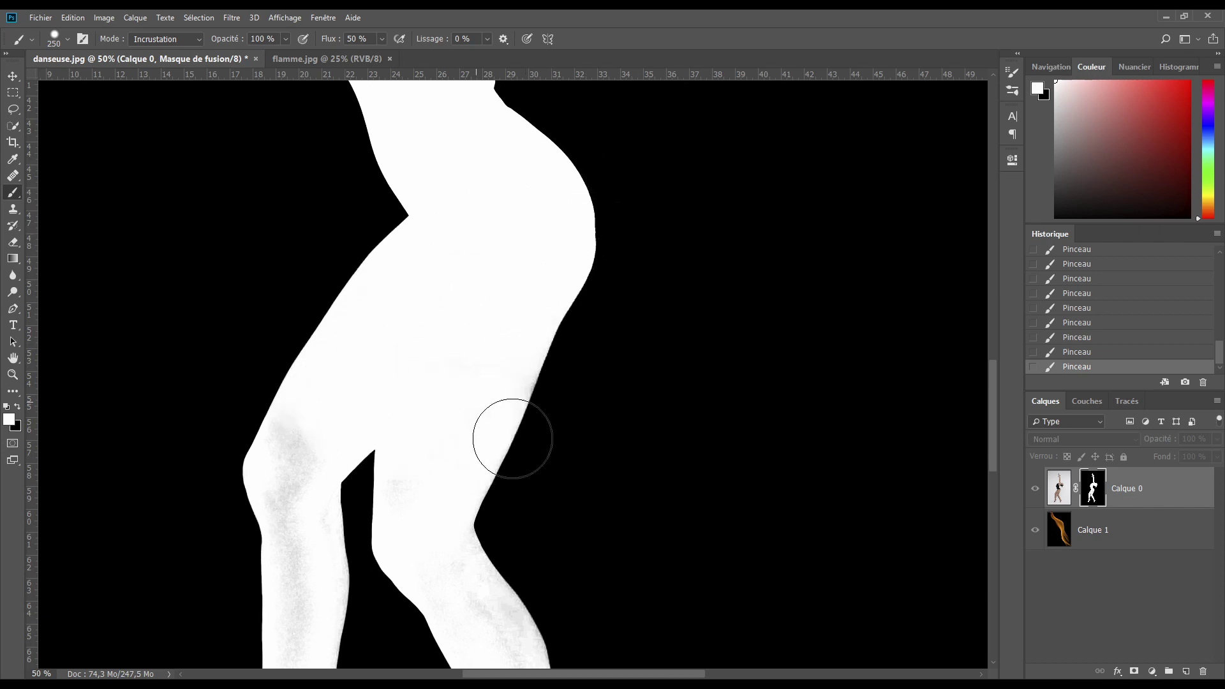
scroll(512, 438, "down", 7)
scroll(555, 432, "left", 5)
scroll(530, 480, "up", 3)
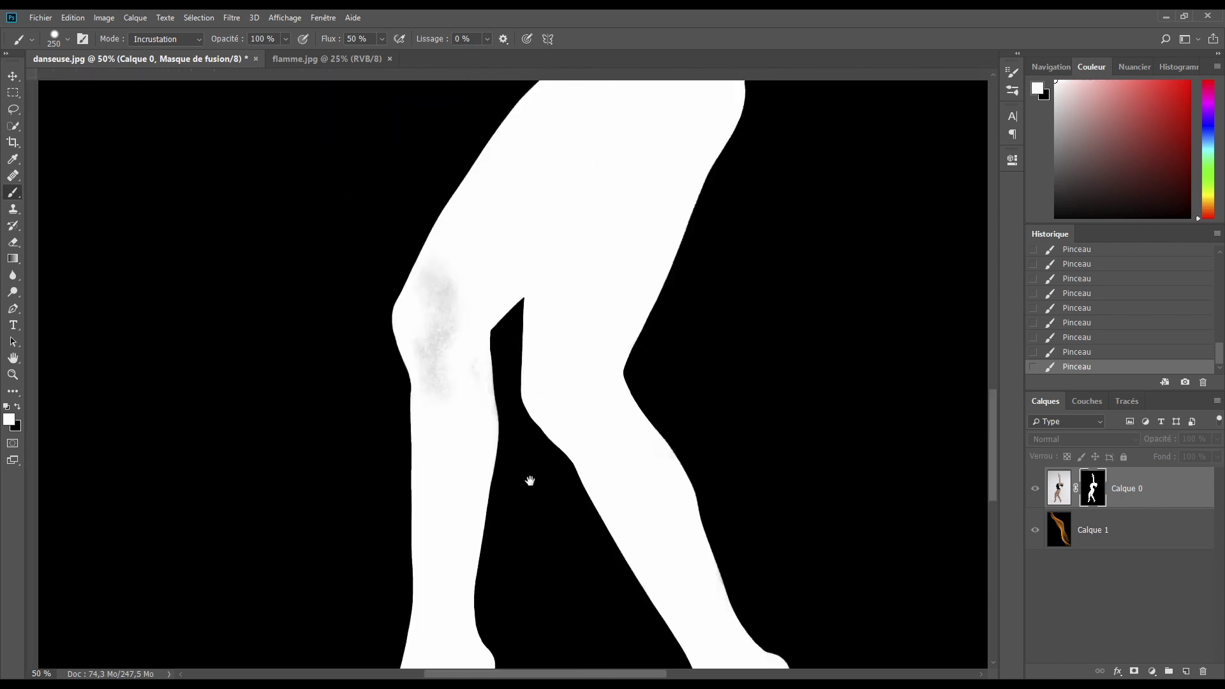
Step: Return from the mask view to the full composite and apply the layer mask to the dancer's layer
scroll(525, 542, "up", 10)
scroll(434, 504, "right", 3)
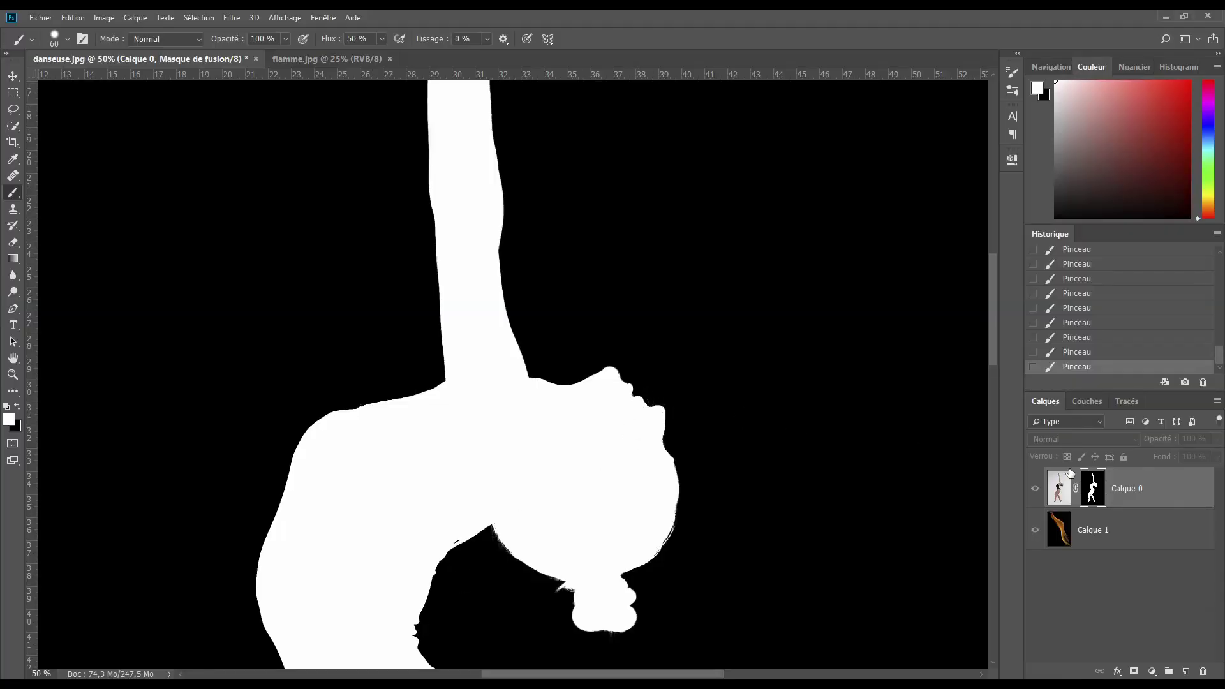
left_click(1092, 491, "alt")
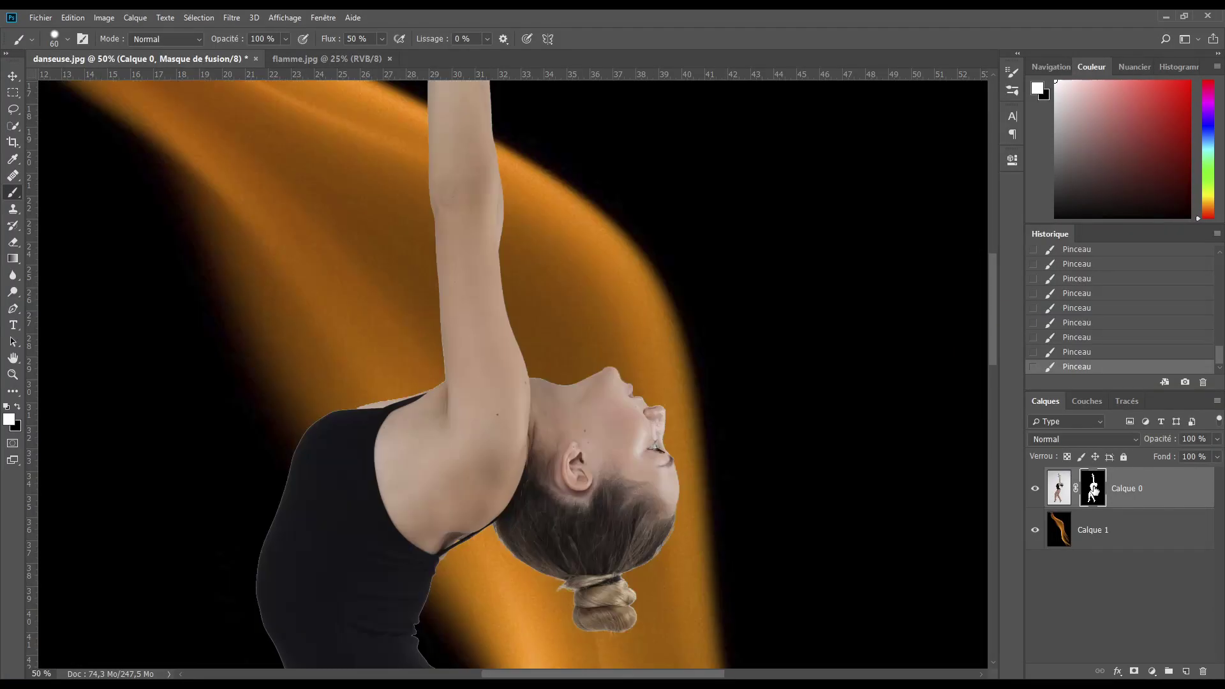
key("ctrl+0")
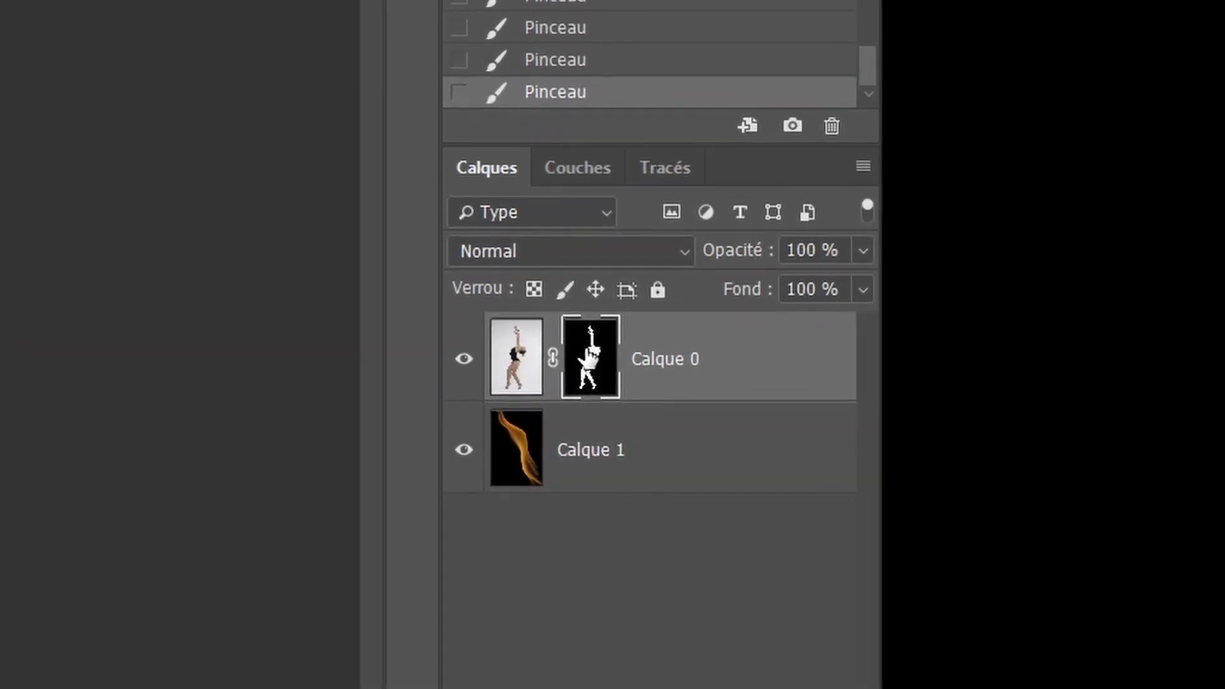
right_click(1090, 483)
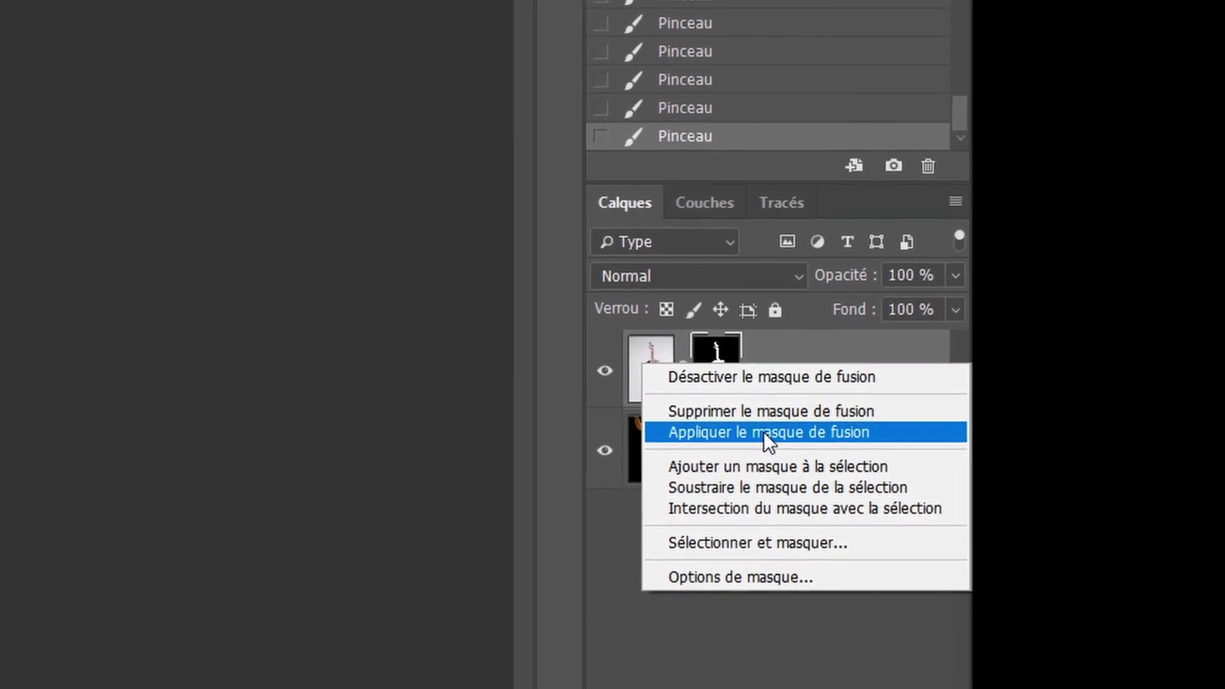
left_click(734, 431)
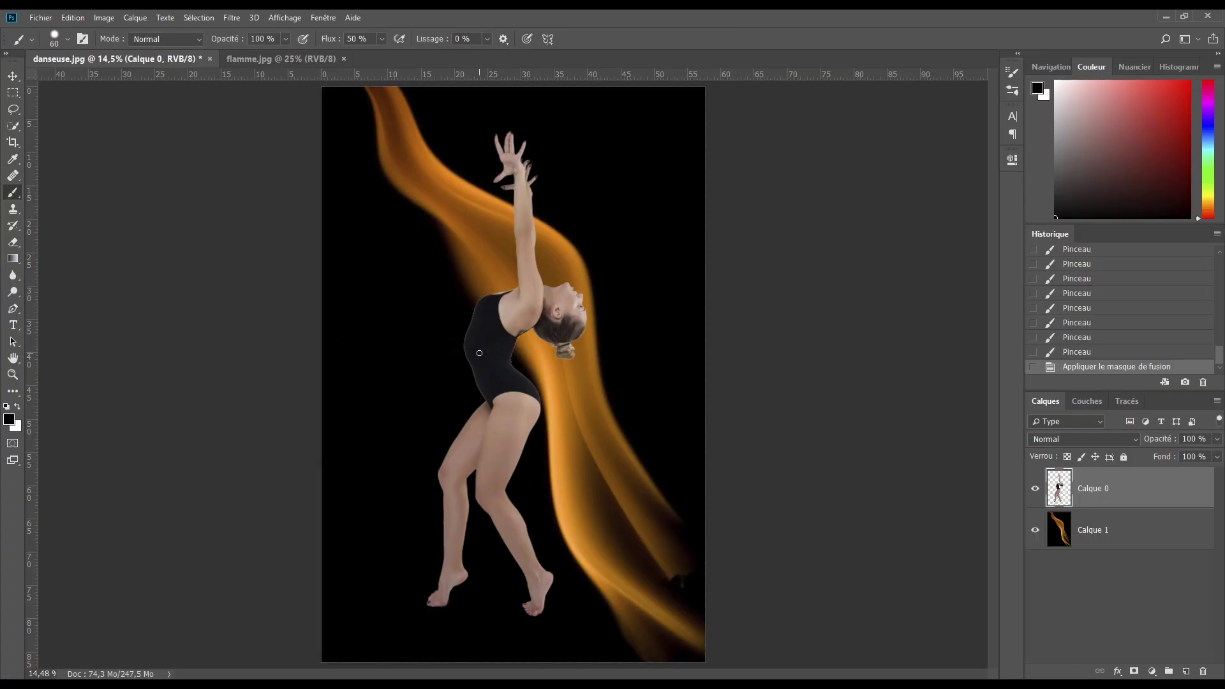
Step: Remove the fringe around the dancer's cutout with Supprimer les franges at a width of 1 pixel
left_click(480, 353)
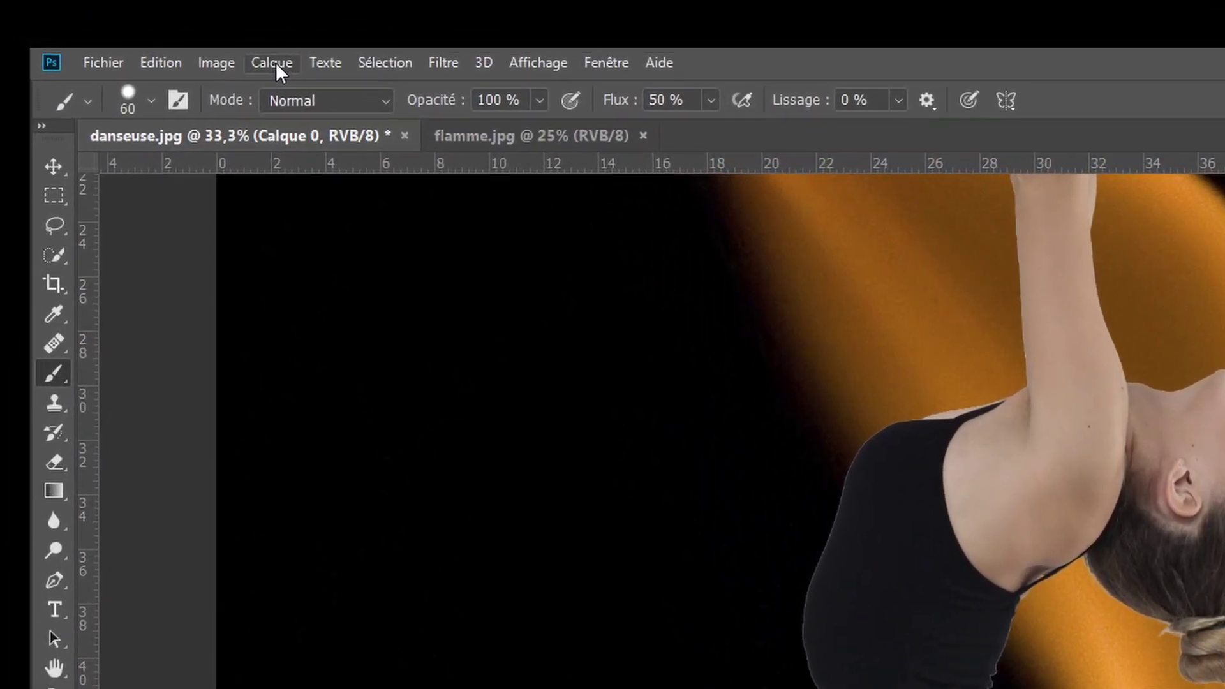
left_click(276, 63)
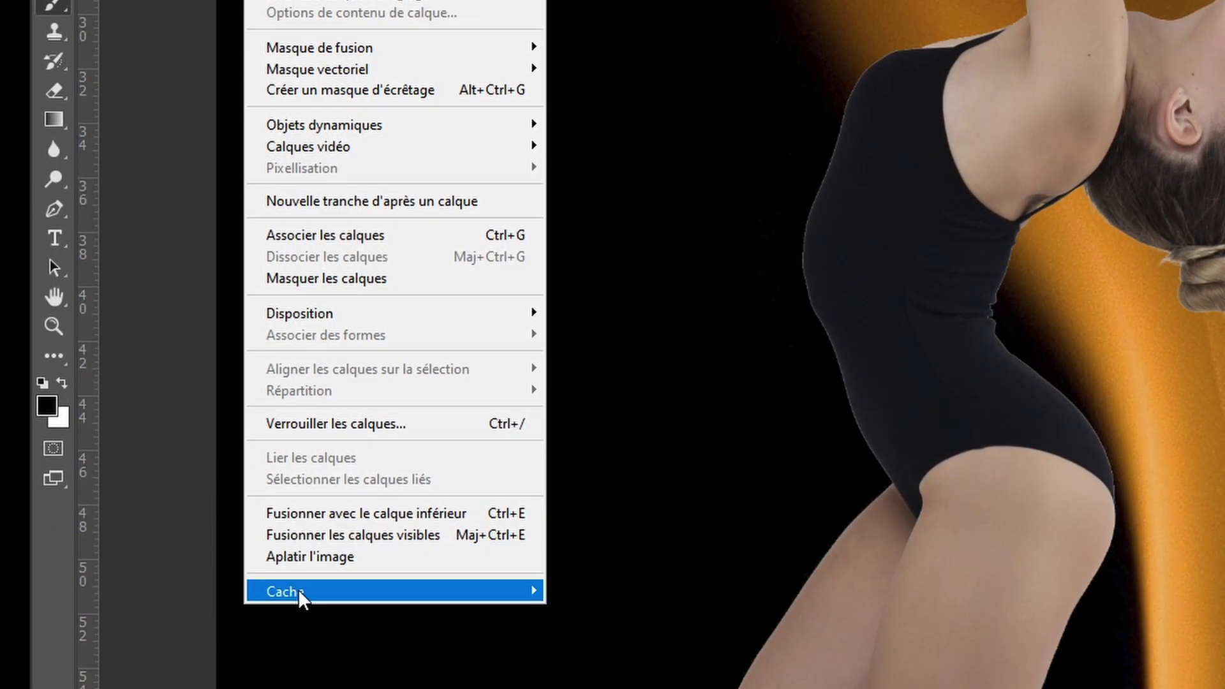
mouse_move(297, 680)
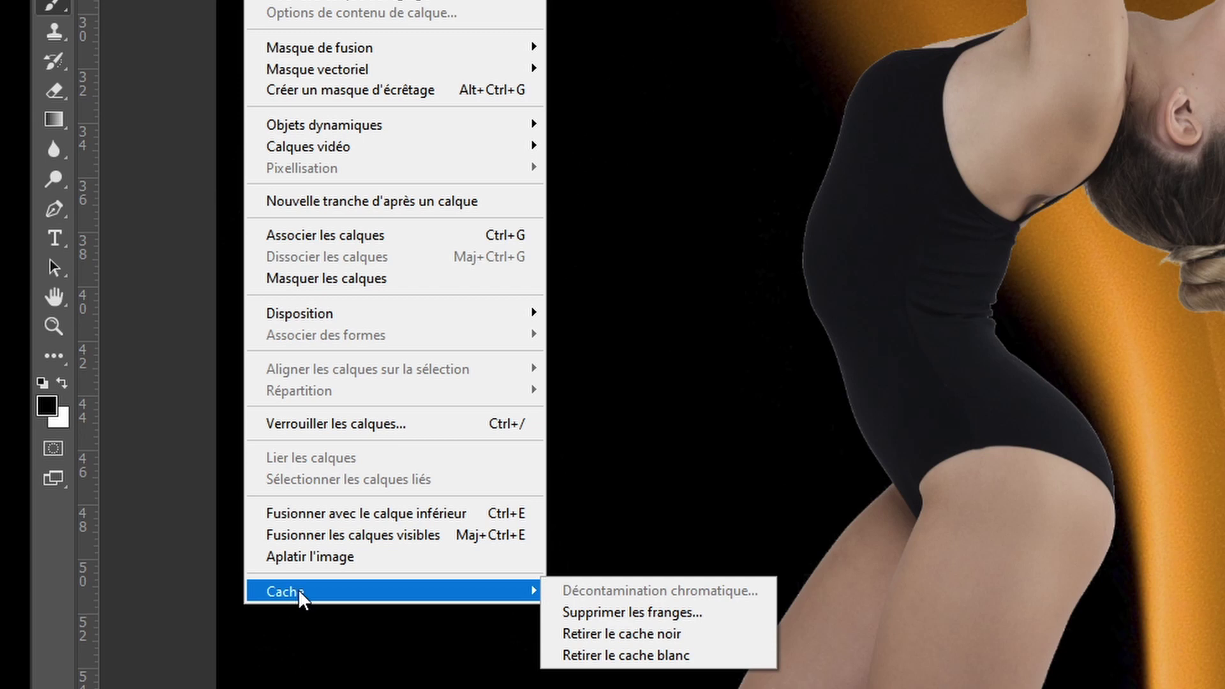
left_click(637, 613)
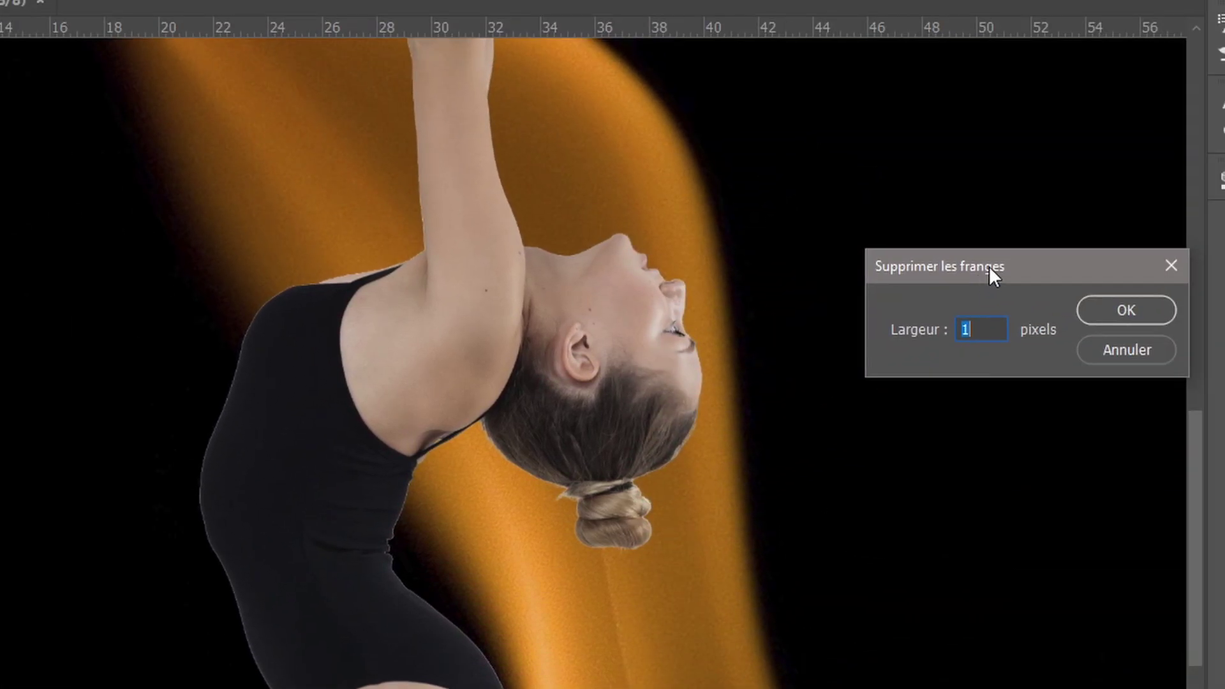
left_click_drag(993, 273, 905, 413)
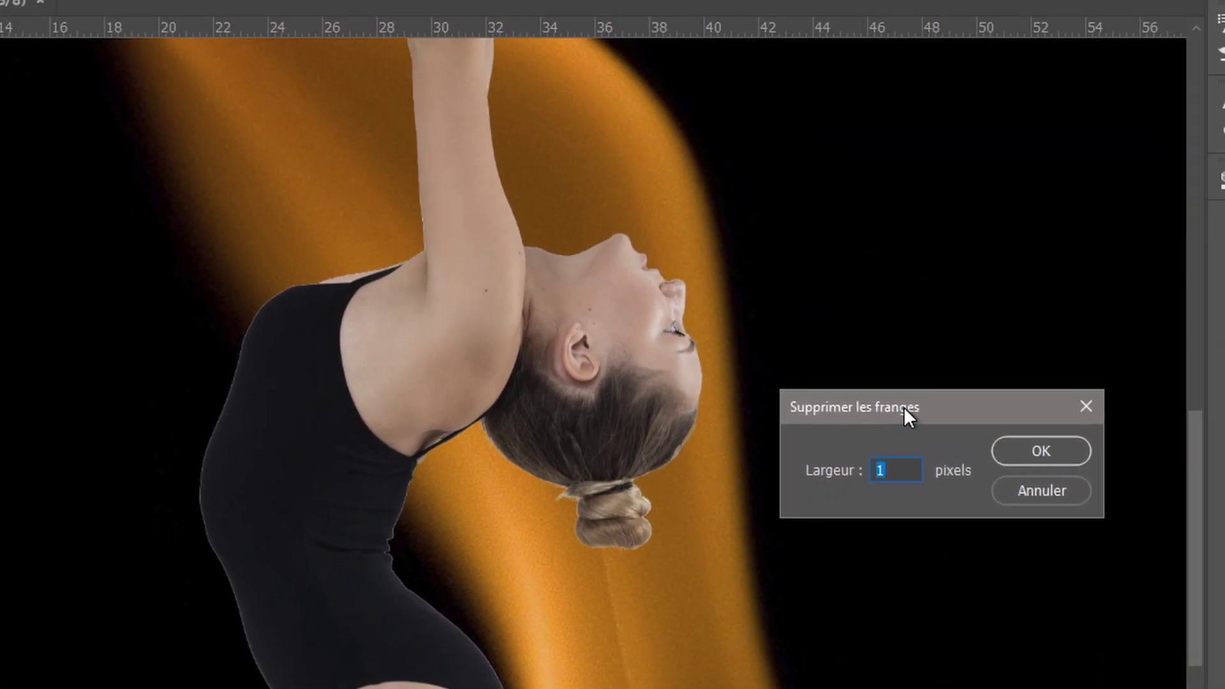
left_click(1028, 449)
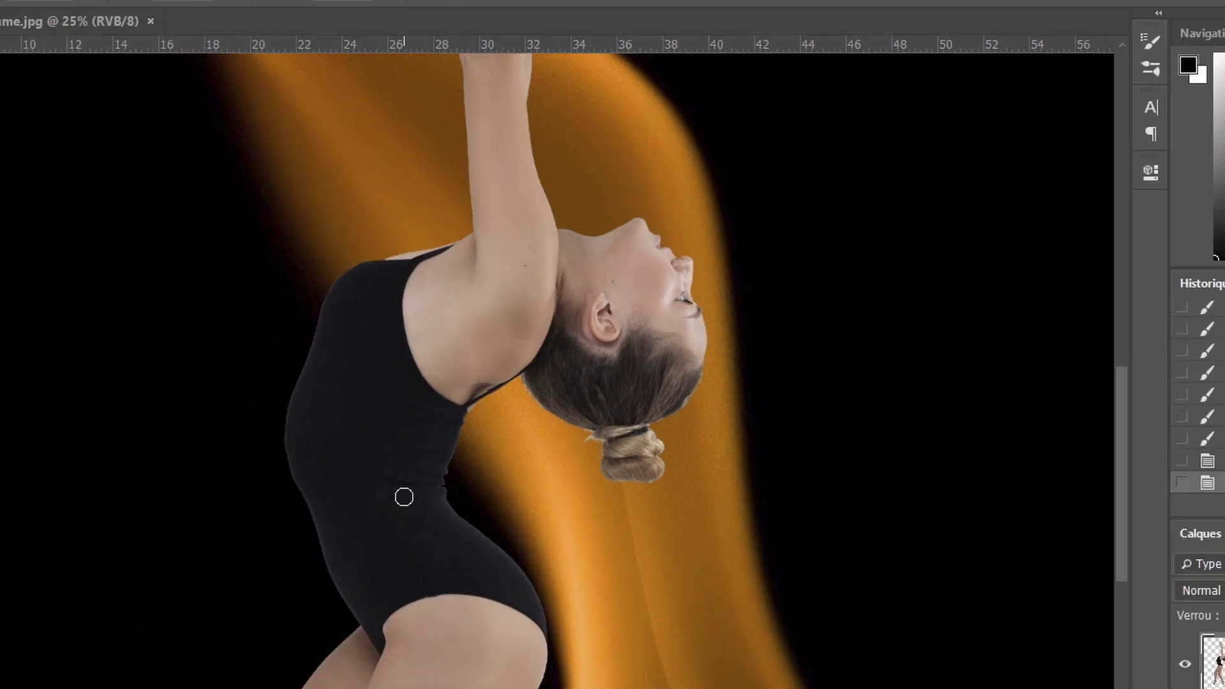
Step: Add a Courbes adjustment layer above the dancer and apply the Contraste fort (RVB) preset
key("ctrl+0")
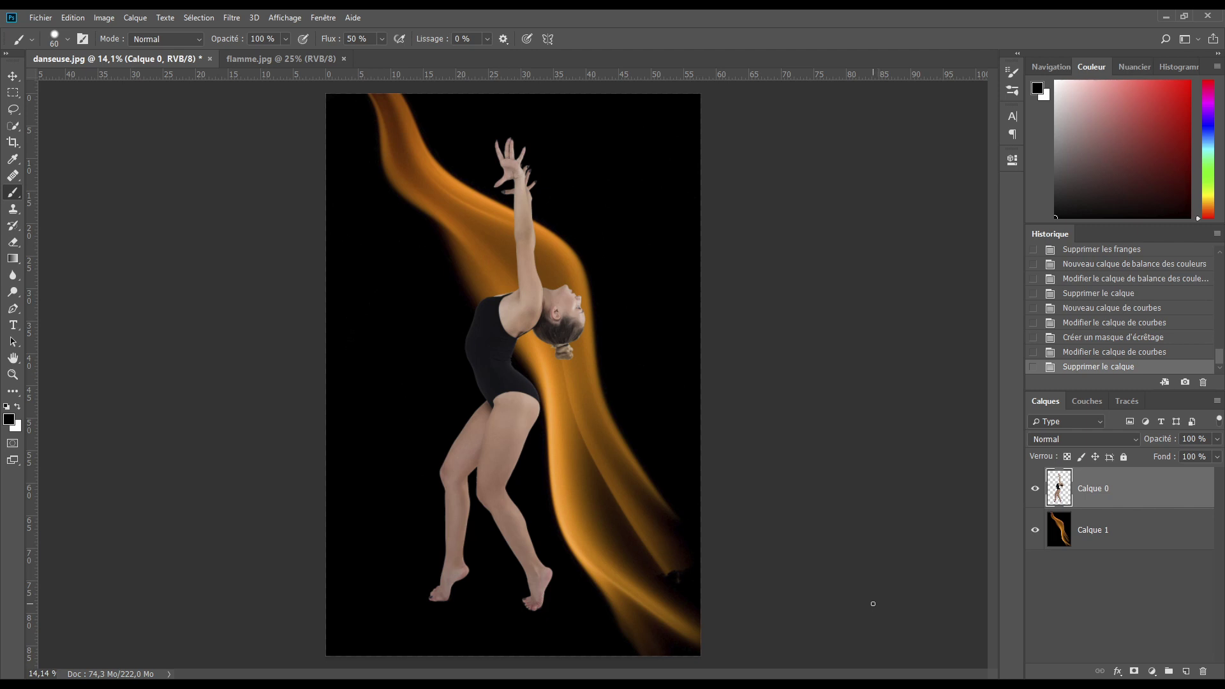
left_click(1151, 672)
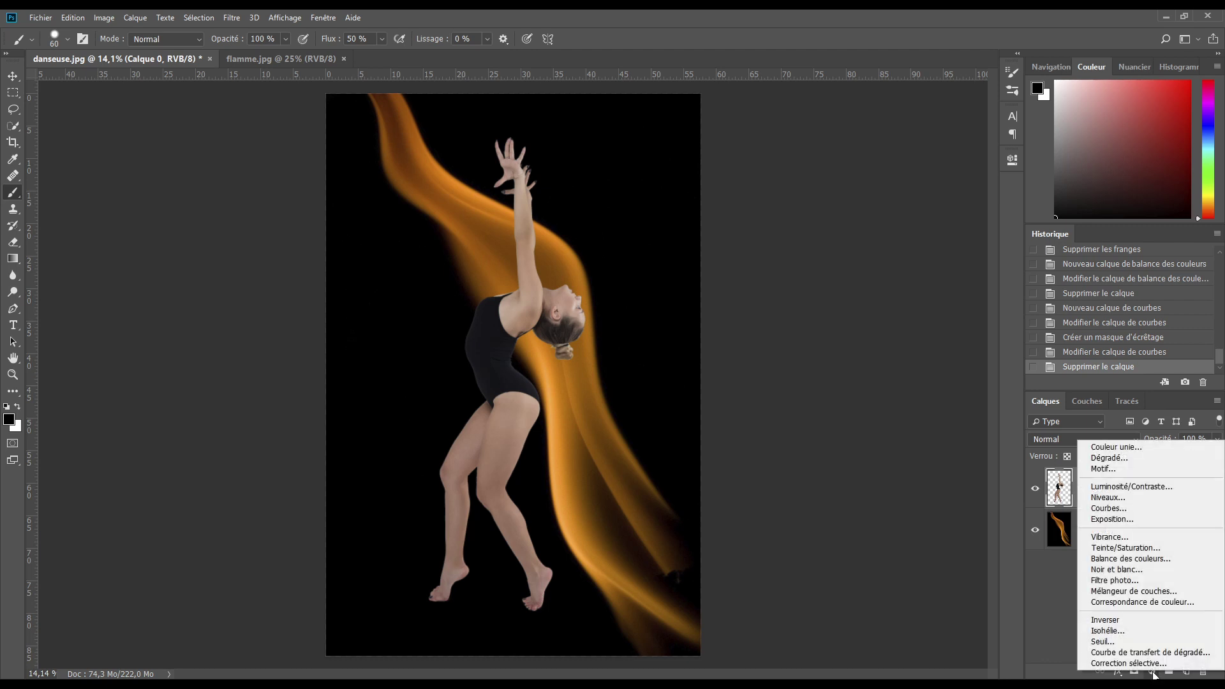
left_click(1109, 509)
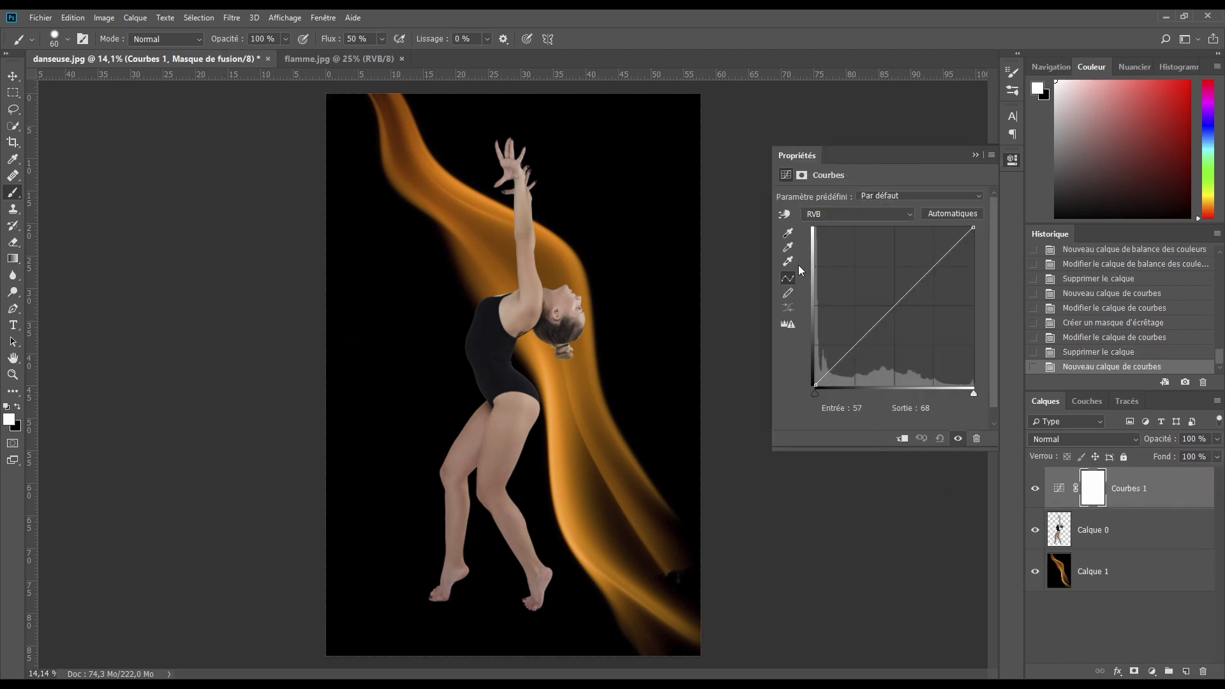
left_click(901, 195)
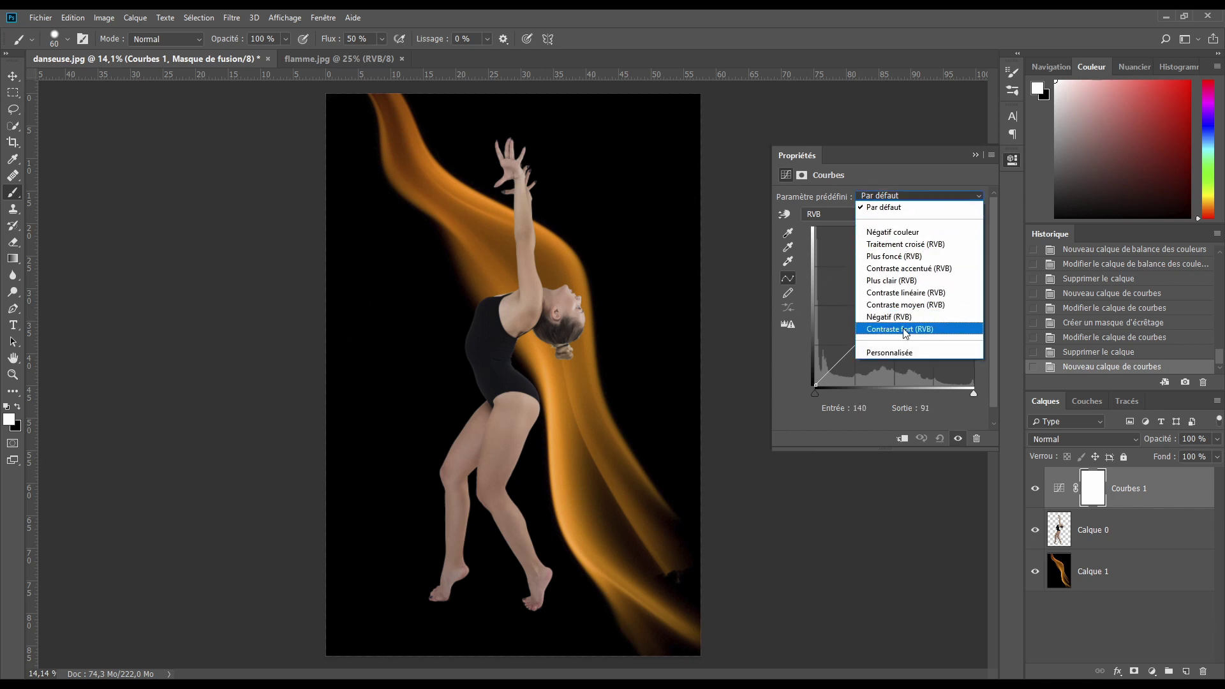
left_click(905, 330)
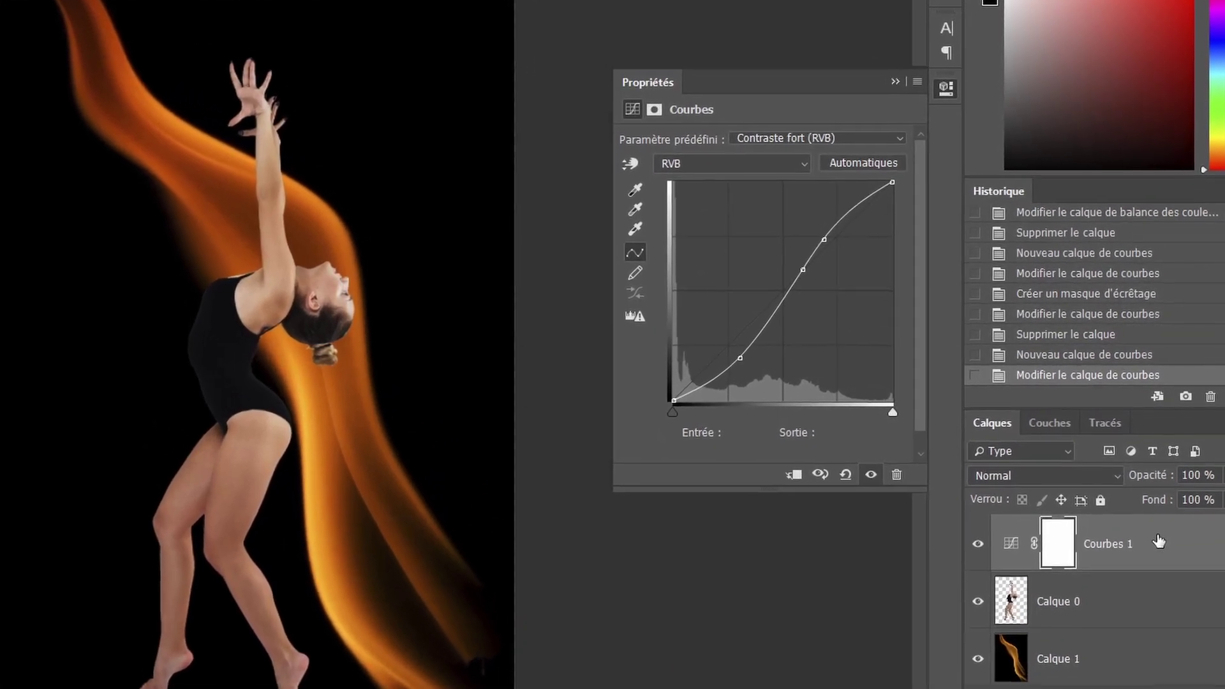
Step: Clip the Courbes 1 adjustment layer to Calque 0 so that it affects only the dancer
right_click(1161, 502)
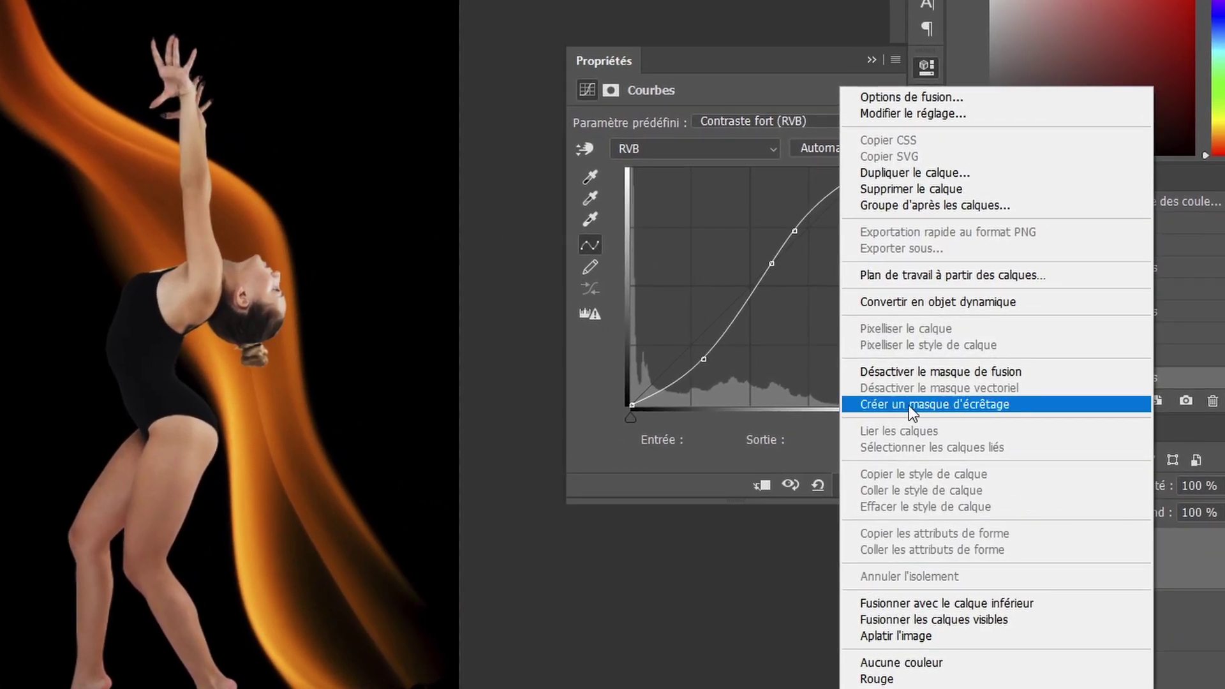
left_click(785, 552)
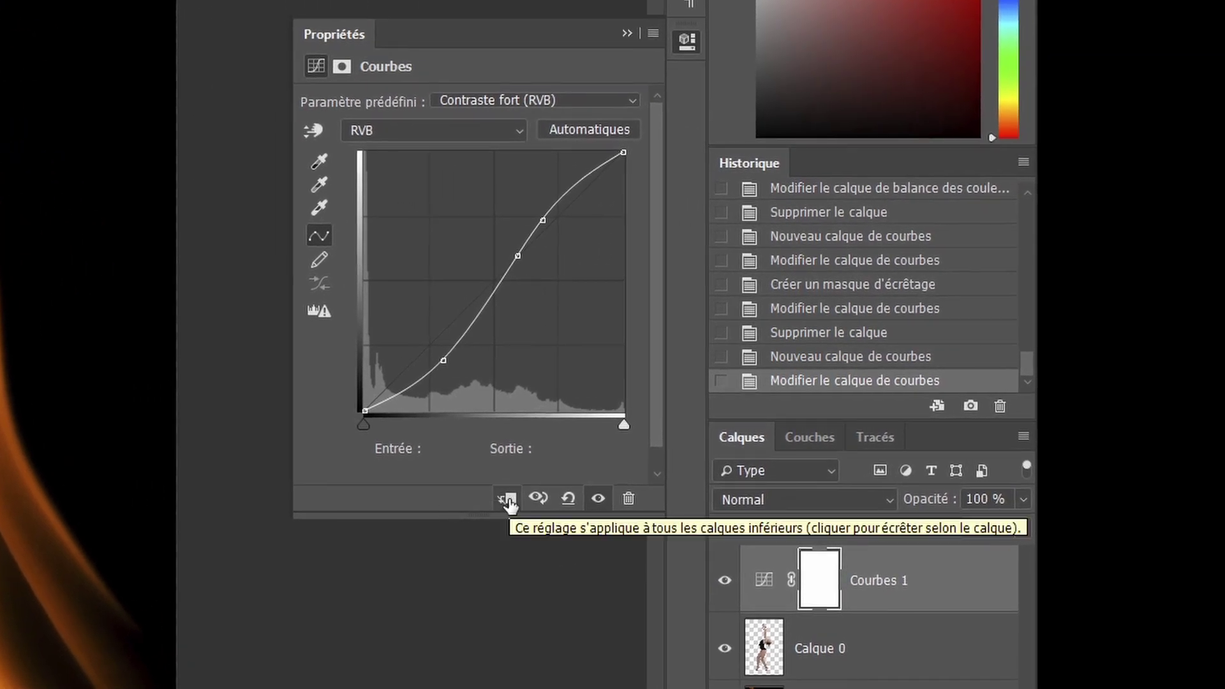
left_click(509, 499)
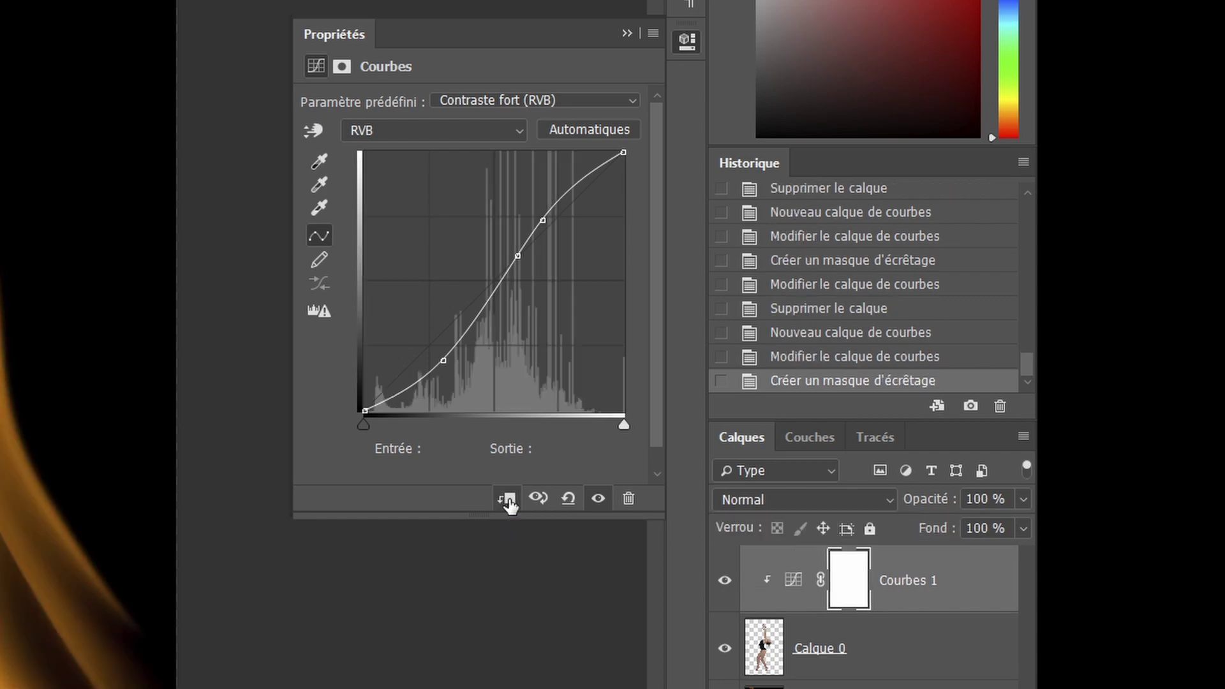
left_click(508, 501)
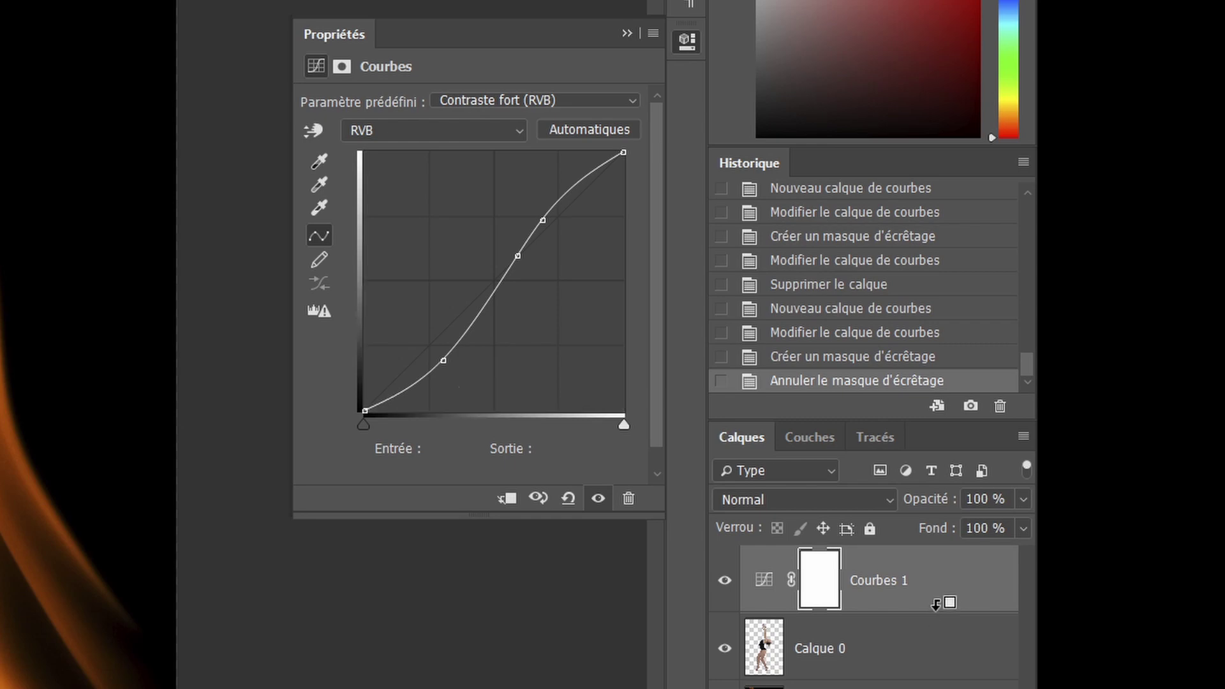
left_click(935, 604, "alt")
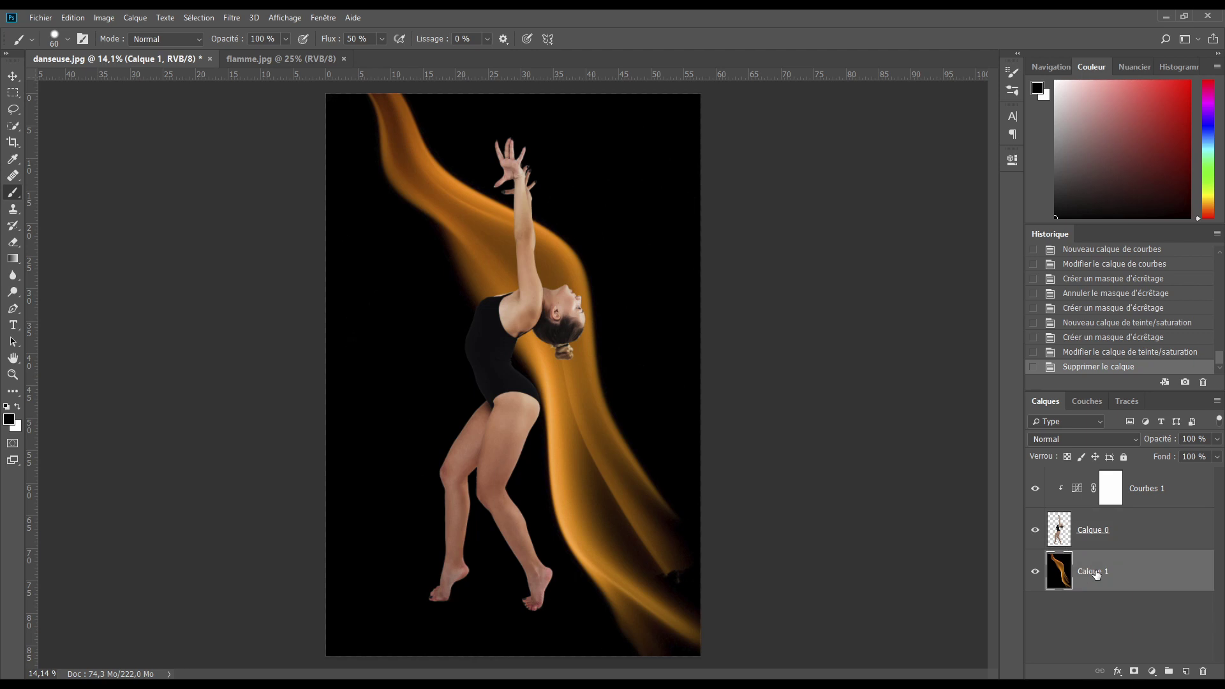
Step: Add a Teinte/Saturation adjustment layer above the flame on Calque 1 and clip it to that layer
left_click(1152, 671)
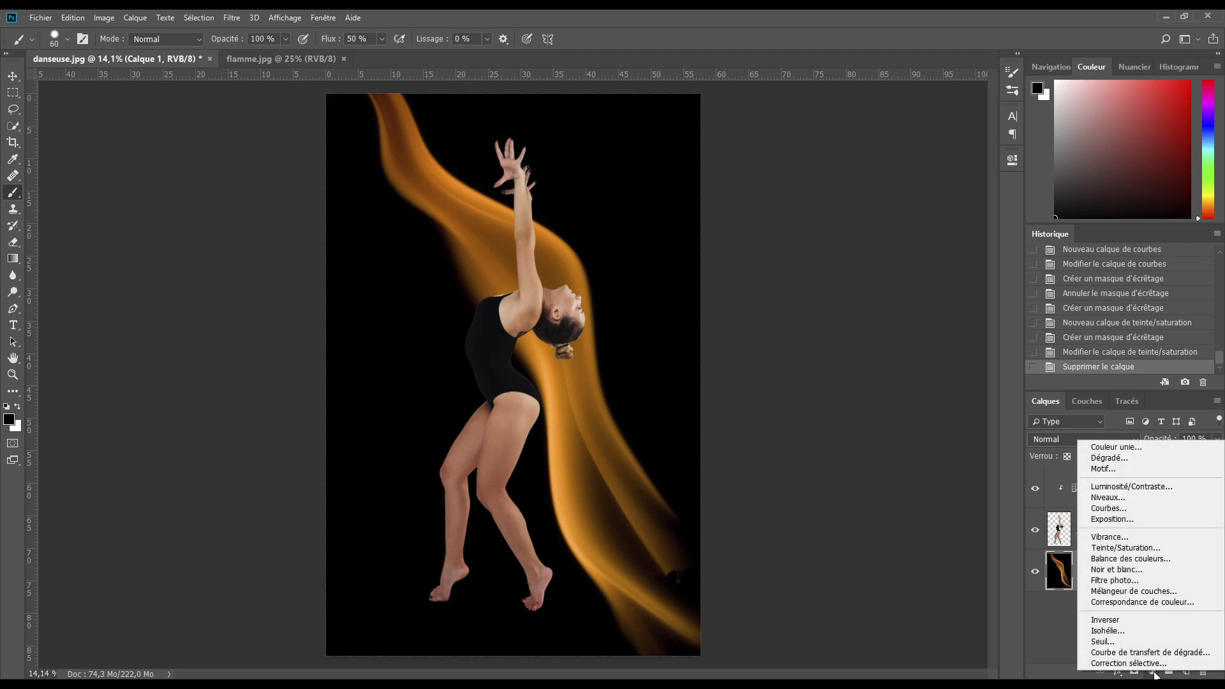
left_click(1118, 548)
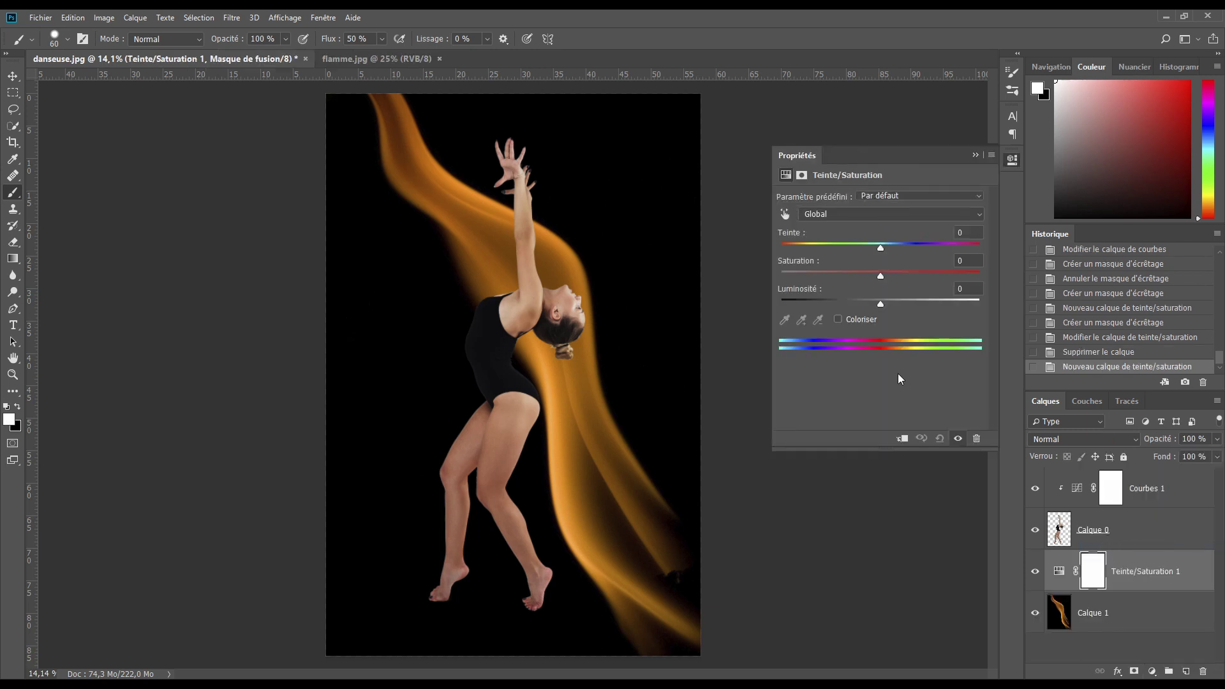
left_click(901, 439)
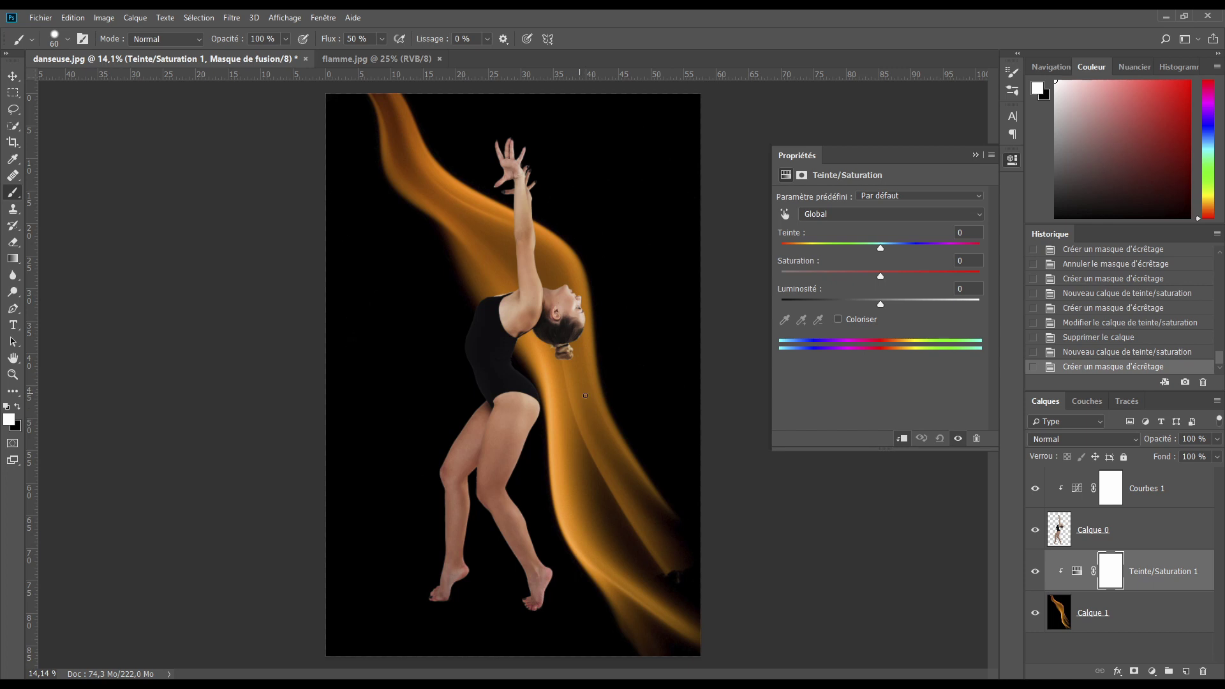
Step: Set the flame's global Teinte to -4 and Saturation to 35, and lower Luminosité slightly
left_click(880, 242)
type("-4")
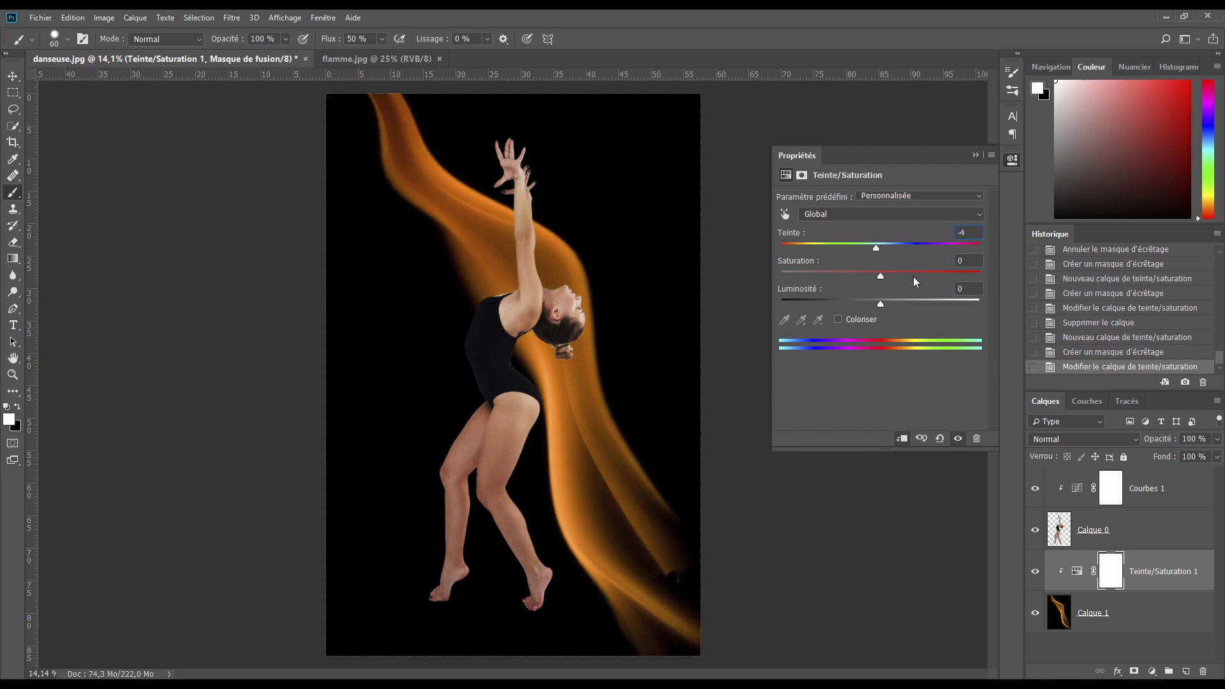
left_click_drag(878, 274, 906, 270)
double_click(965, 260)
type("35")
left_click_drag(880, 304, 874, 304)
Step: Set Teinte to -7 for the Rouges range of the flame's Teinte/Saturation adjustment
left_click(846, 213)
left_click(866, 237)
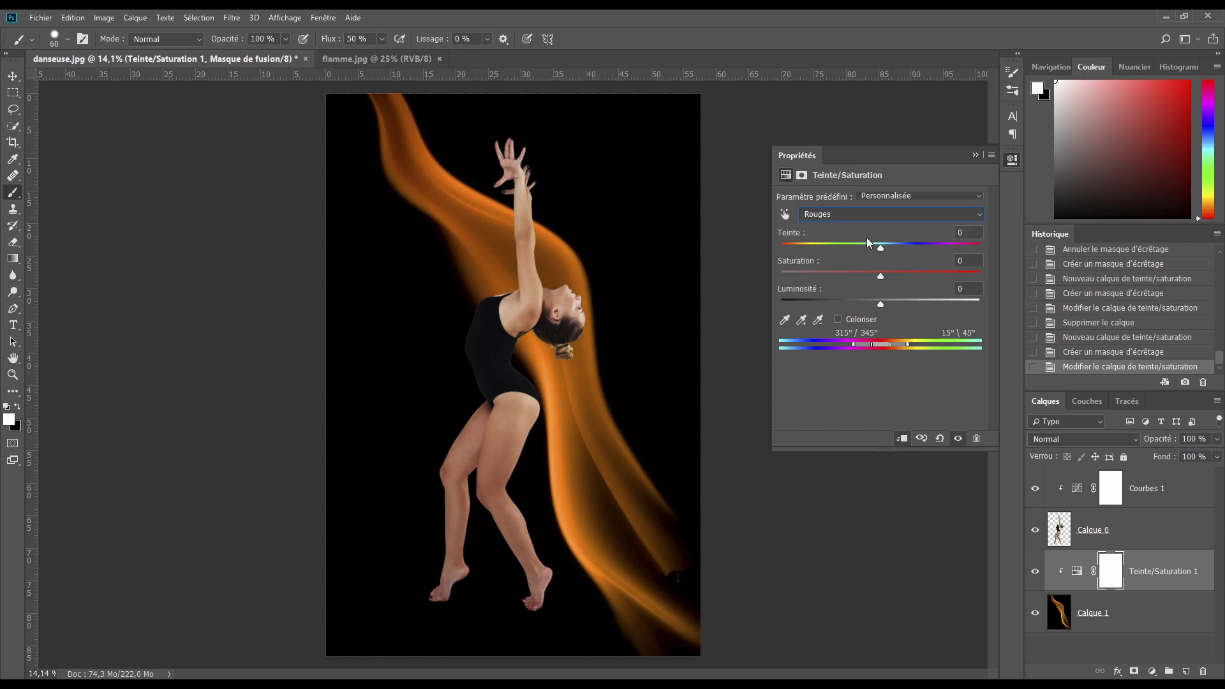
left_click(966, 233)
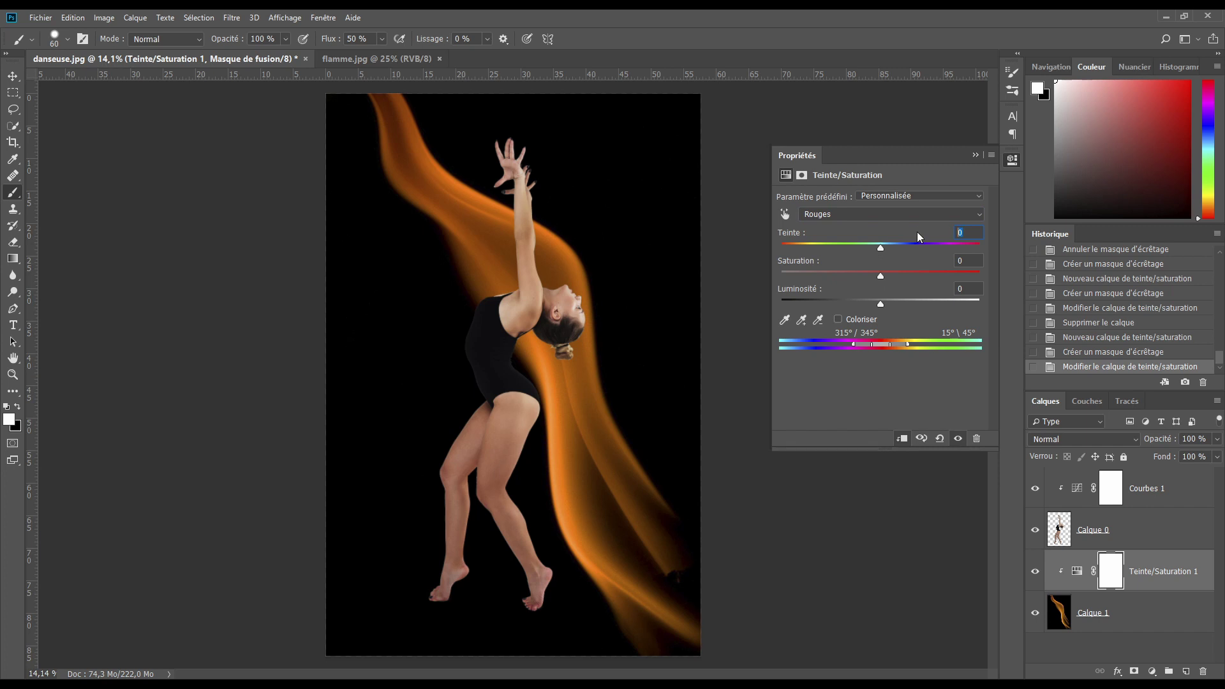
type("-7")
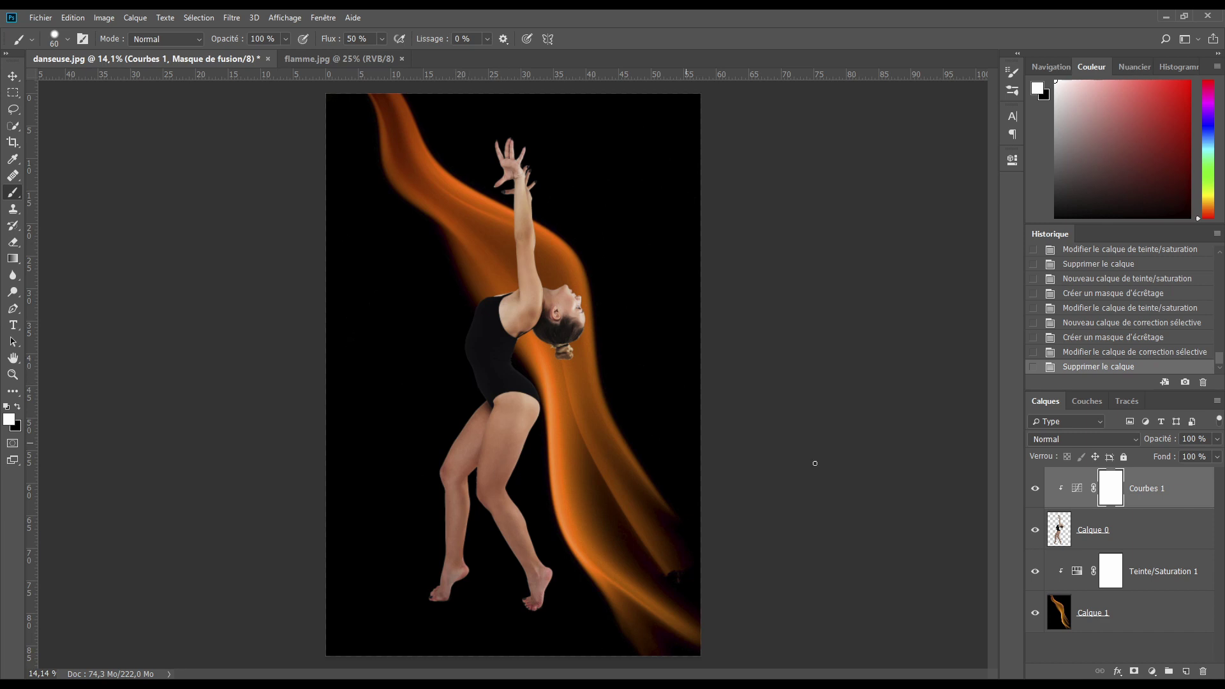
Step: Add a Correction sélective adjustment layer above Courbes 1 and clip it to the dancer's layer
left_click(1077, 488)
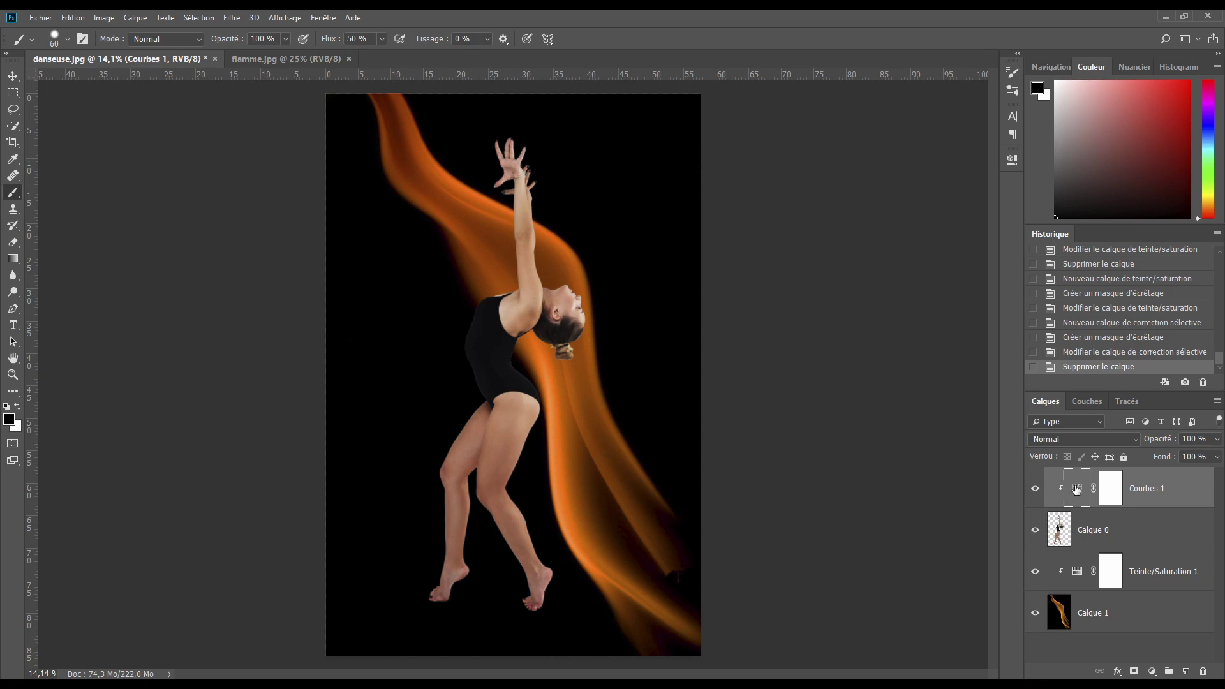
left_click(1151, 671)
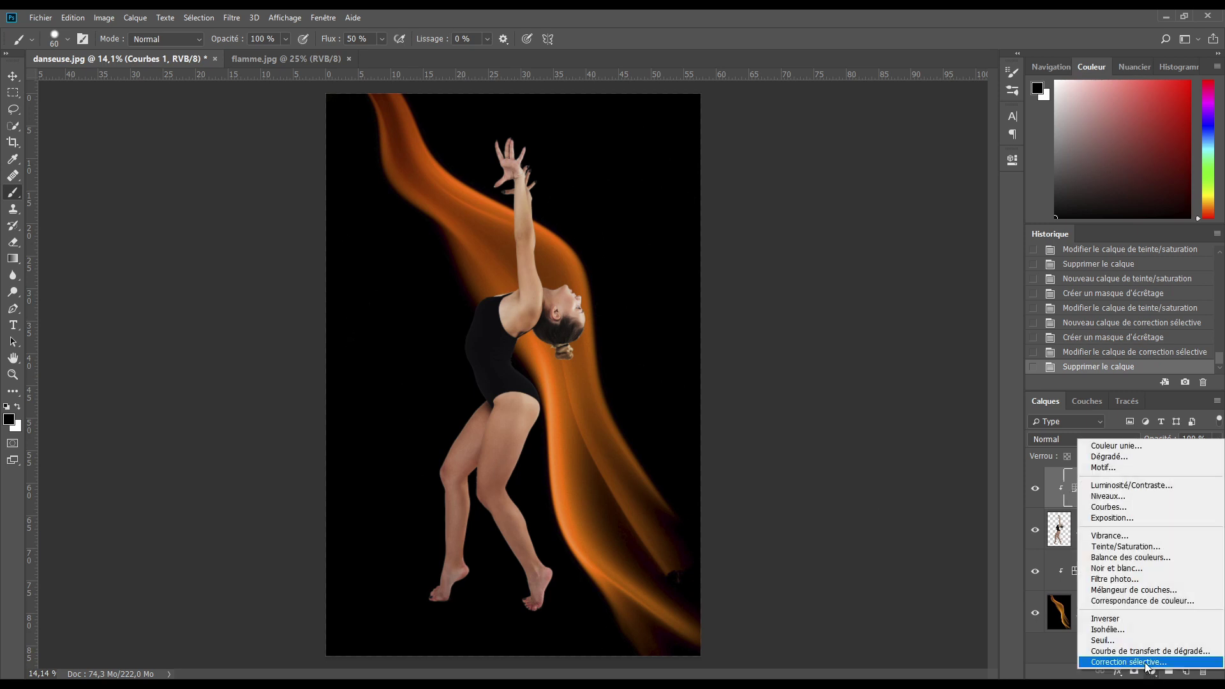
left_click(1146, 663)
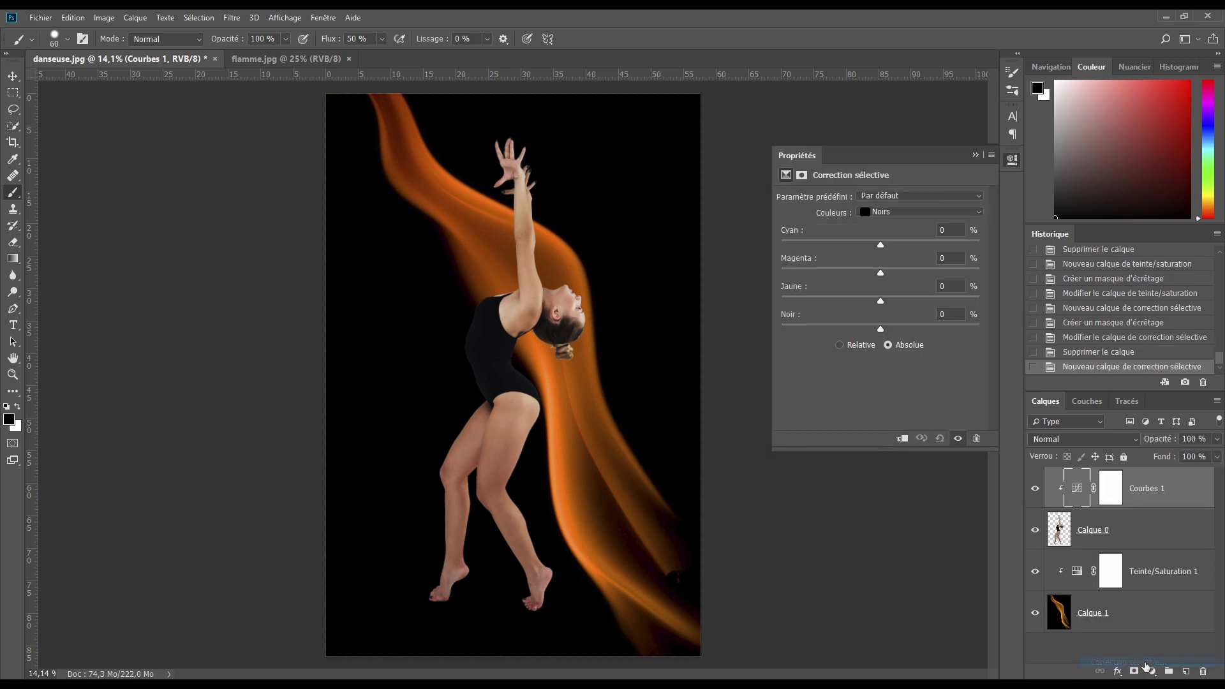
left_click(901, 439)
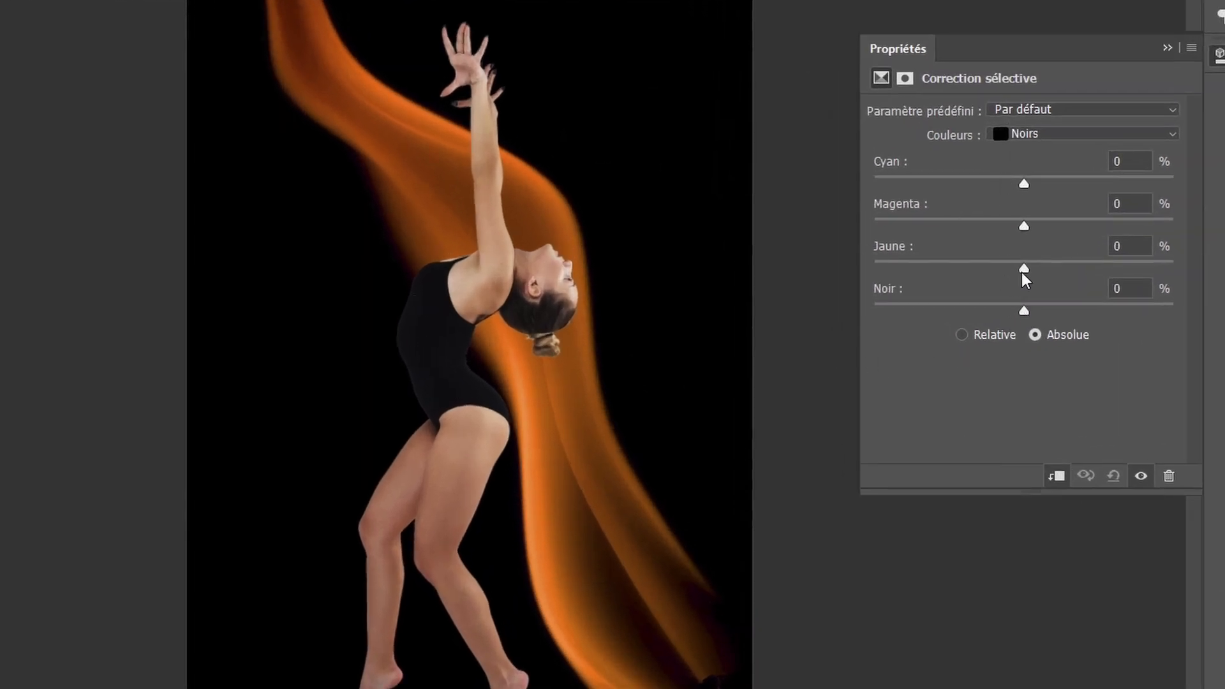
Step: Set Noir to +8 % for the Noirs in the dancer's Correction sélective adjustment and close its properties
left_click(1031, 131)
left_click(1031, 134)
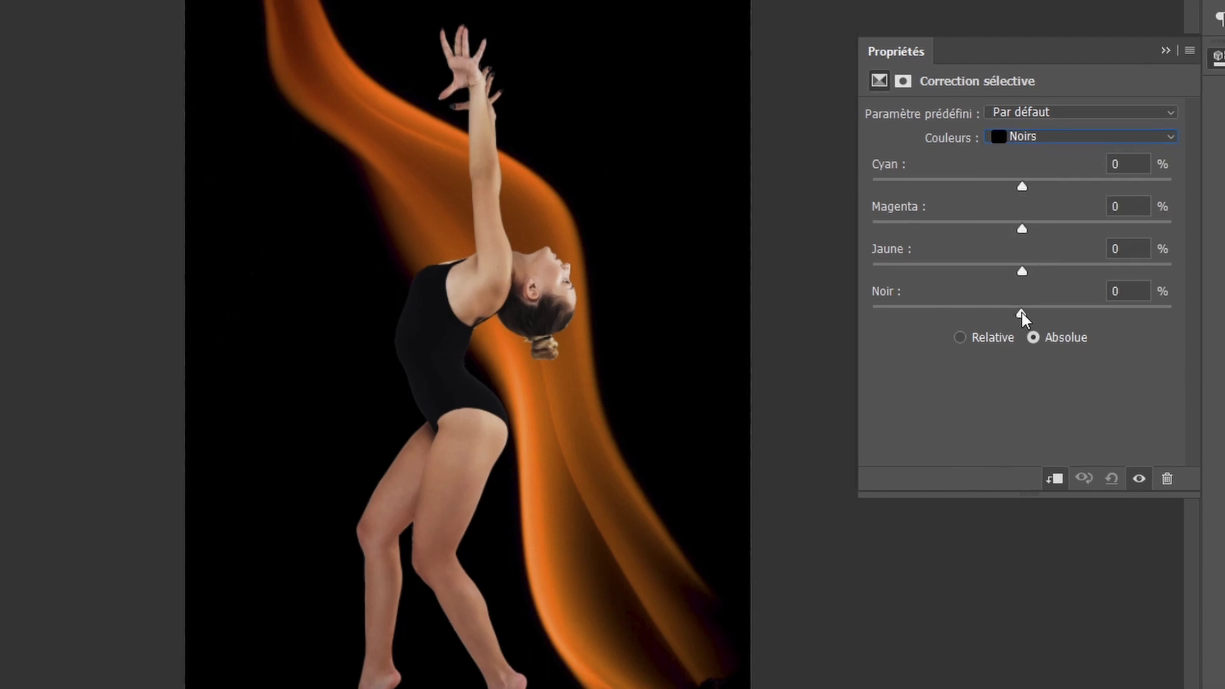
left_click_drag(1016, 320, 1022, 318)
left_click_drag(1021, 319, 1028, 318)
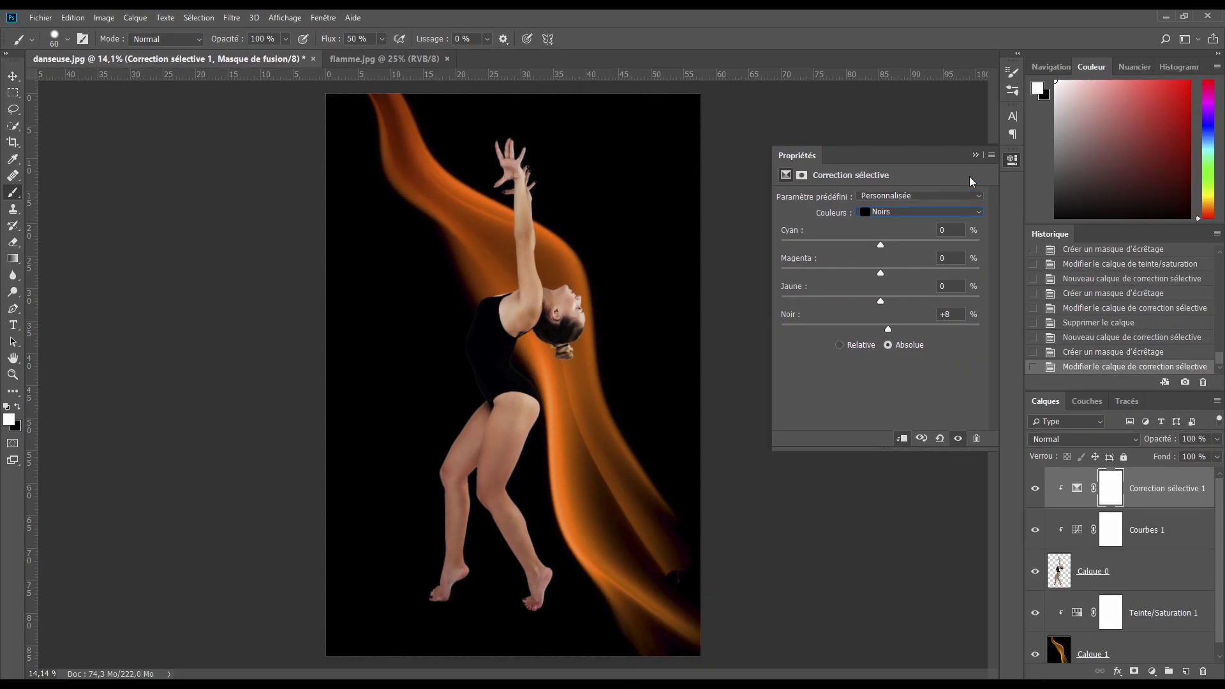
left_click(974, 155)
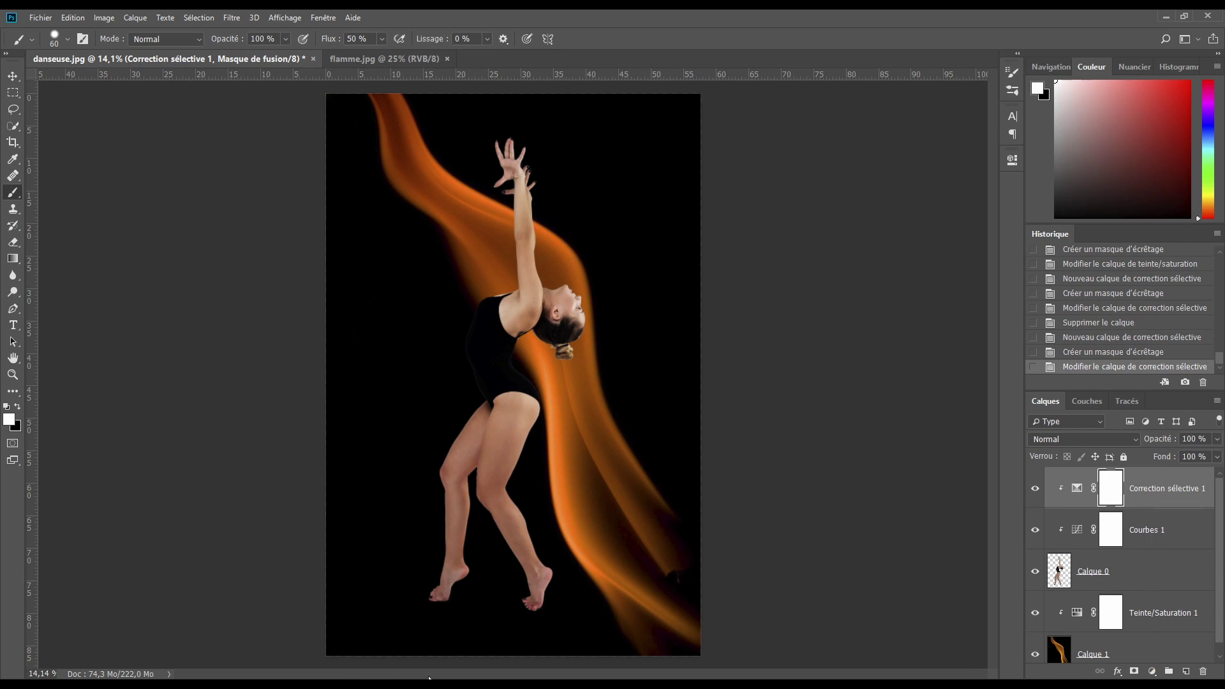
Step: Select a rectangular area around the lower end of the flame, running to the canvas corner, and make Calque 1 active
left_click(678, 591, "ctrl")
left_click(701, 590, "ctrl")
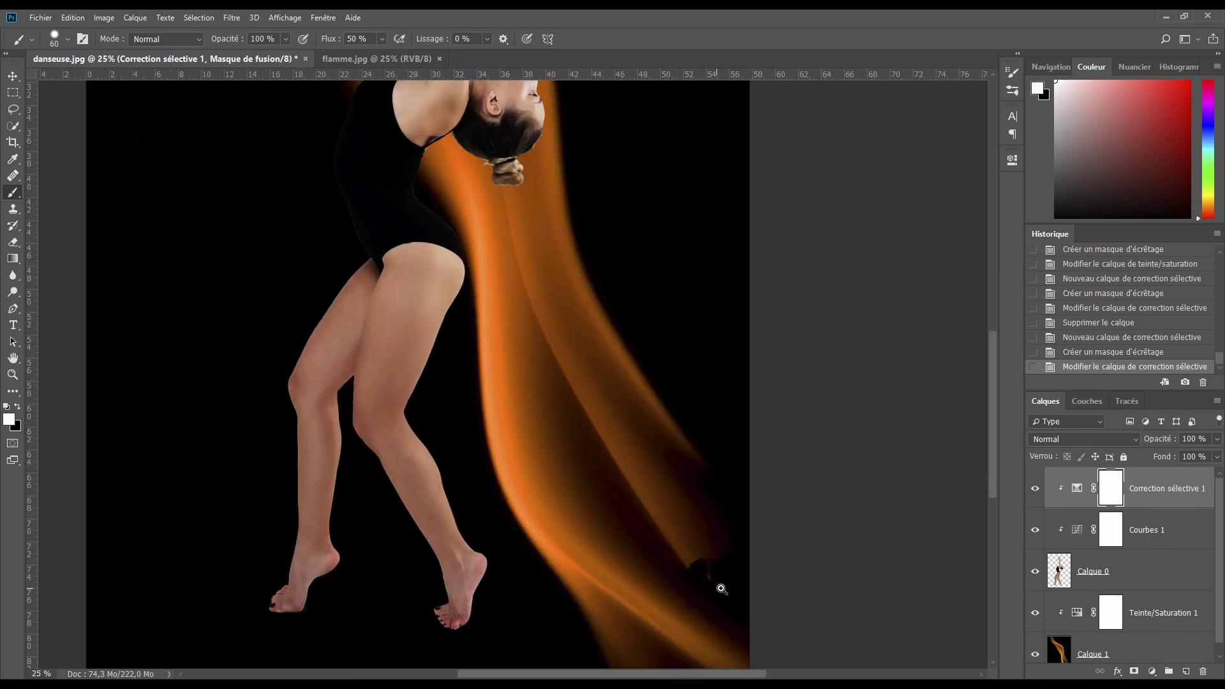
left_click_drag(705, 568, 631, 470)
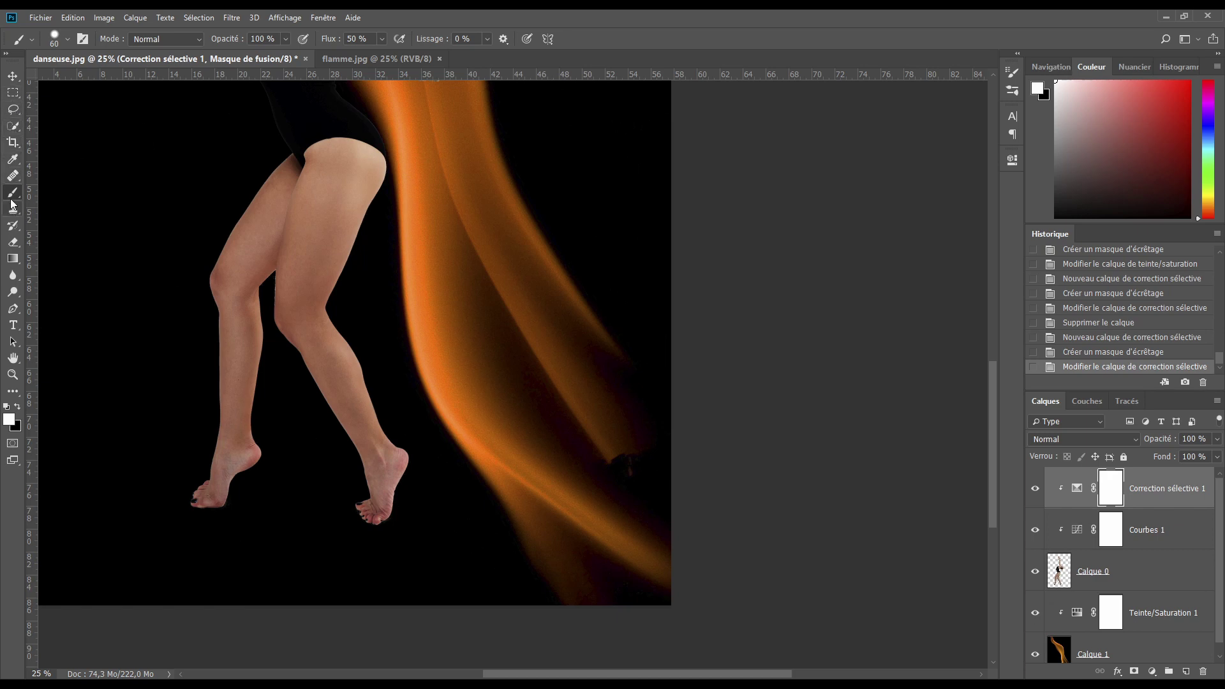
left_click(13, 93)
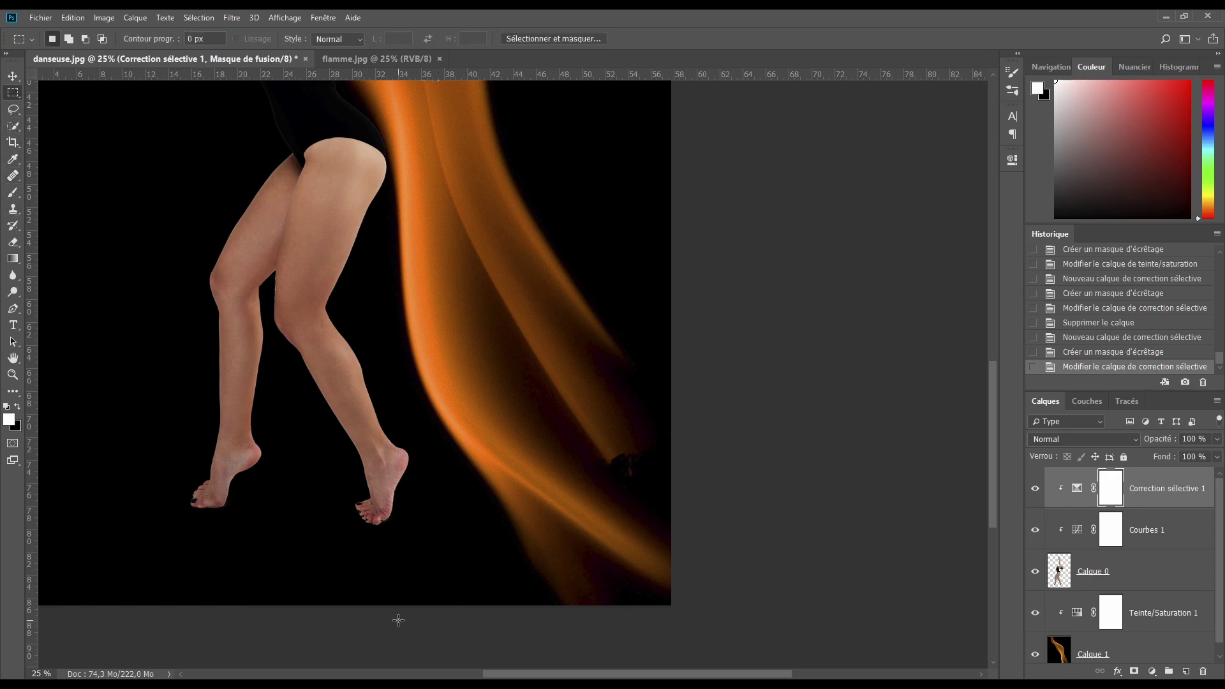
left_click_drag(398, 620, 746, 237)
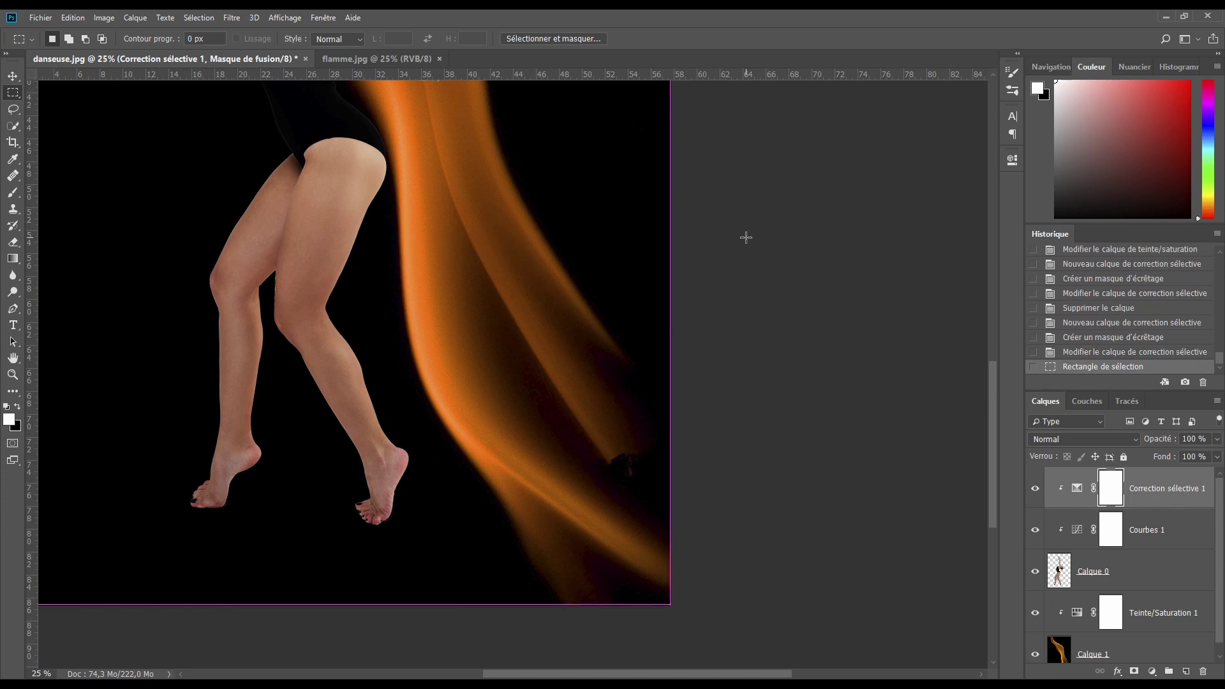
left_click(1061, 654)
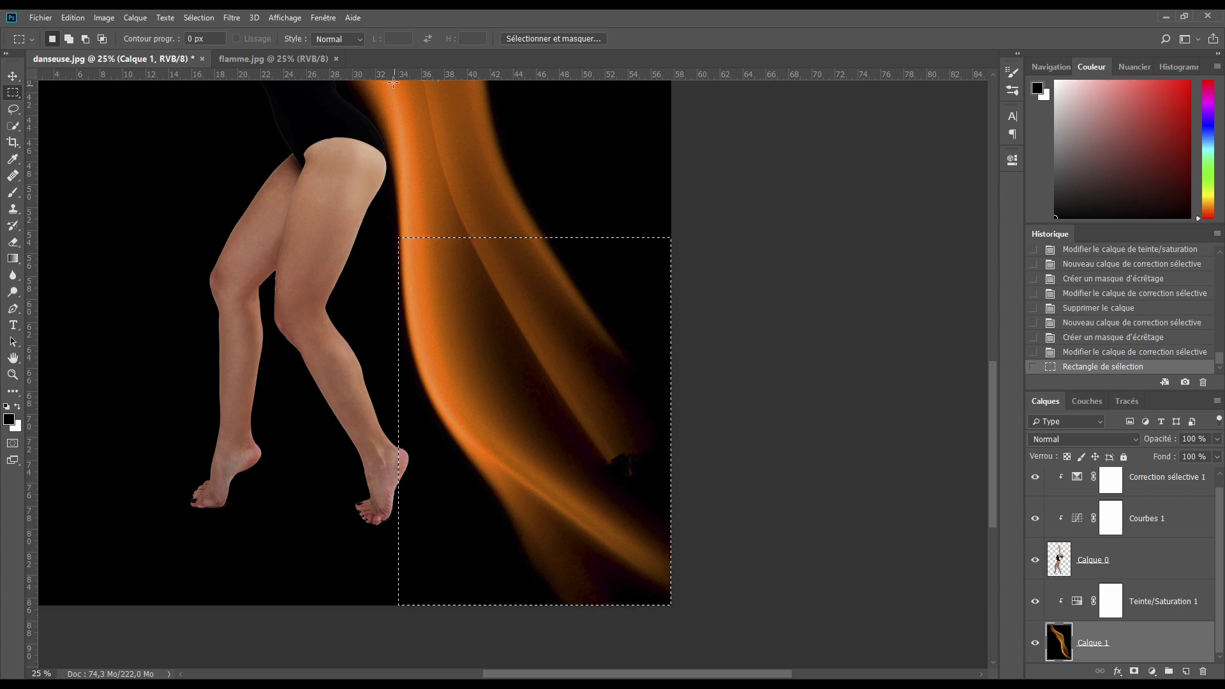
Step: Stretch the flame's broken tip out to the canvas edge with the Fluidité filter at brush size 607, and deselect the area
left_click(231, 18)
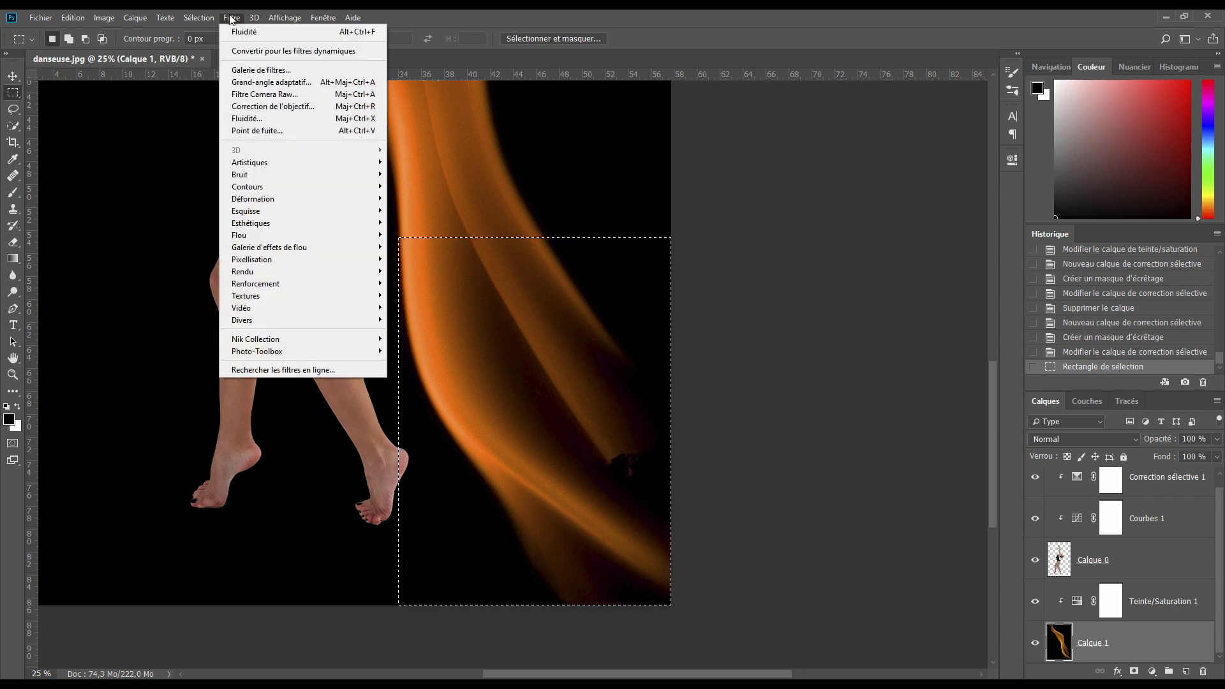
left_click(243, 119)
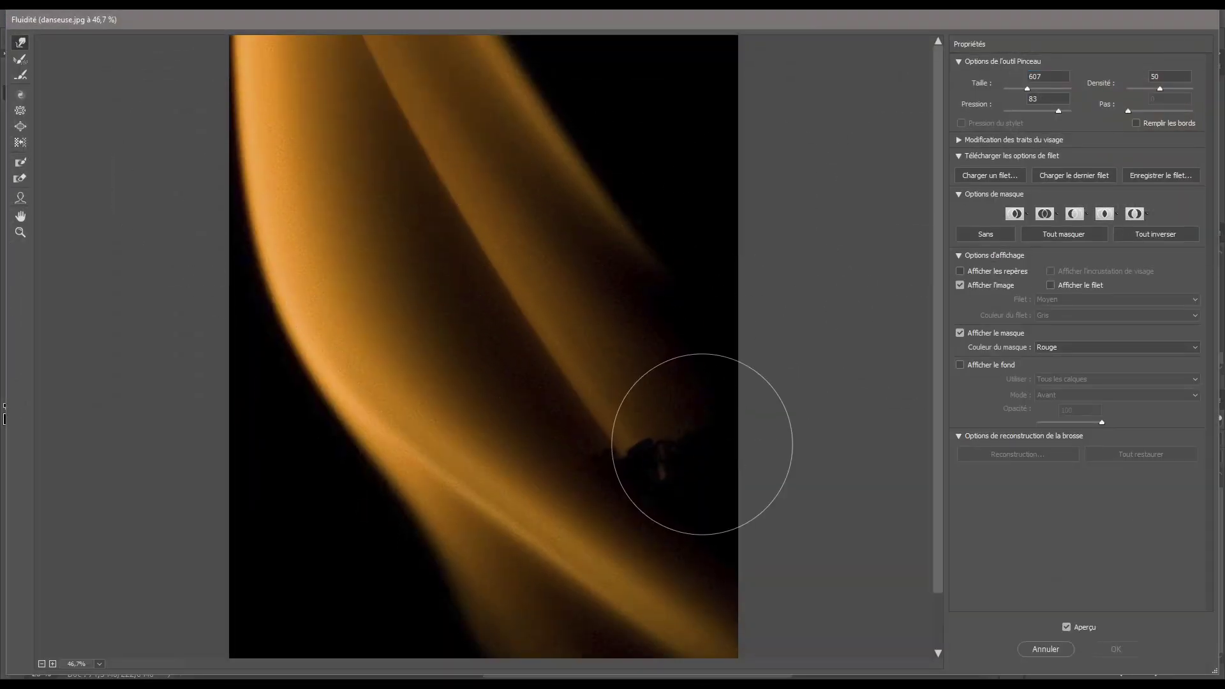
mouse_move(648, 426)
left_mouse_down()
mouse_move(720, 512)
mouse_move(725, 568)
left_mouse_up()
left_click_drag(634, 451, 734, 561)
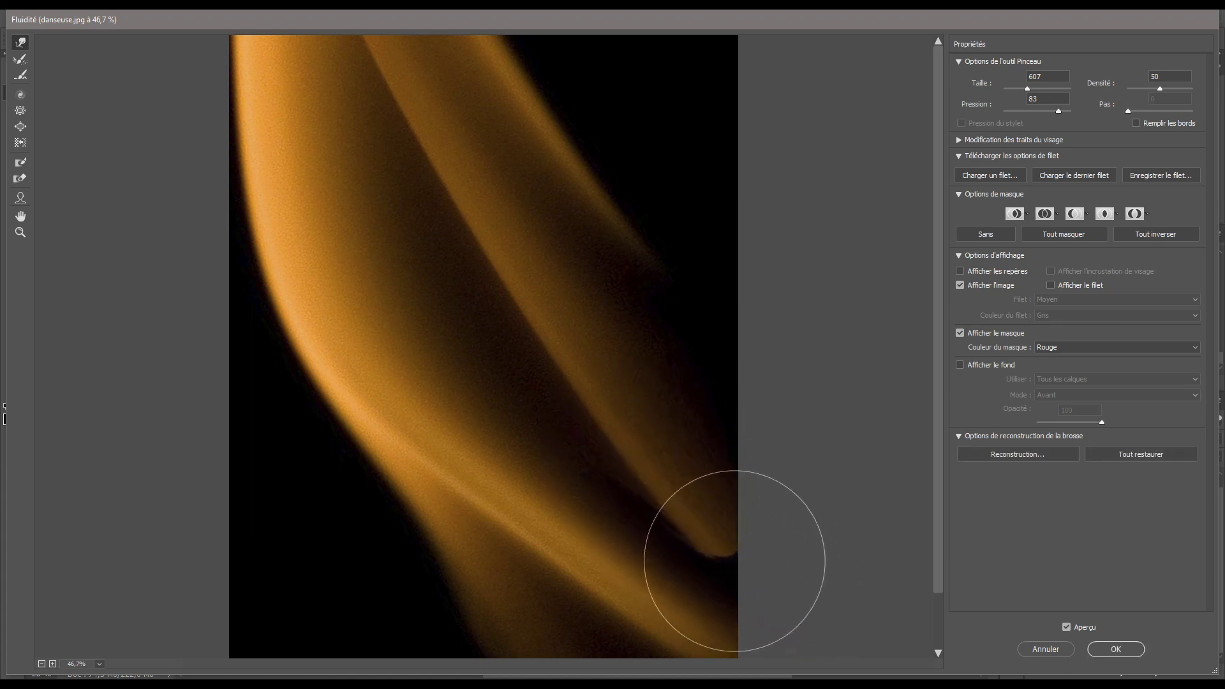
key("space")
mouse_move(717, 519)
left_mouse_down()
mouse_move(669, 454)
mouse_move(667, 378)
left_mouse_up()
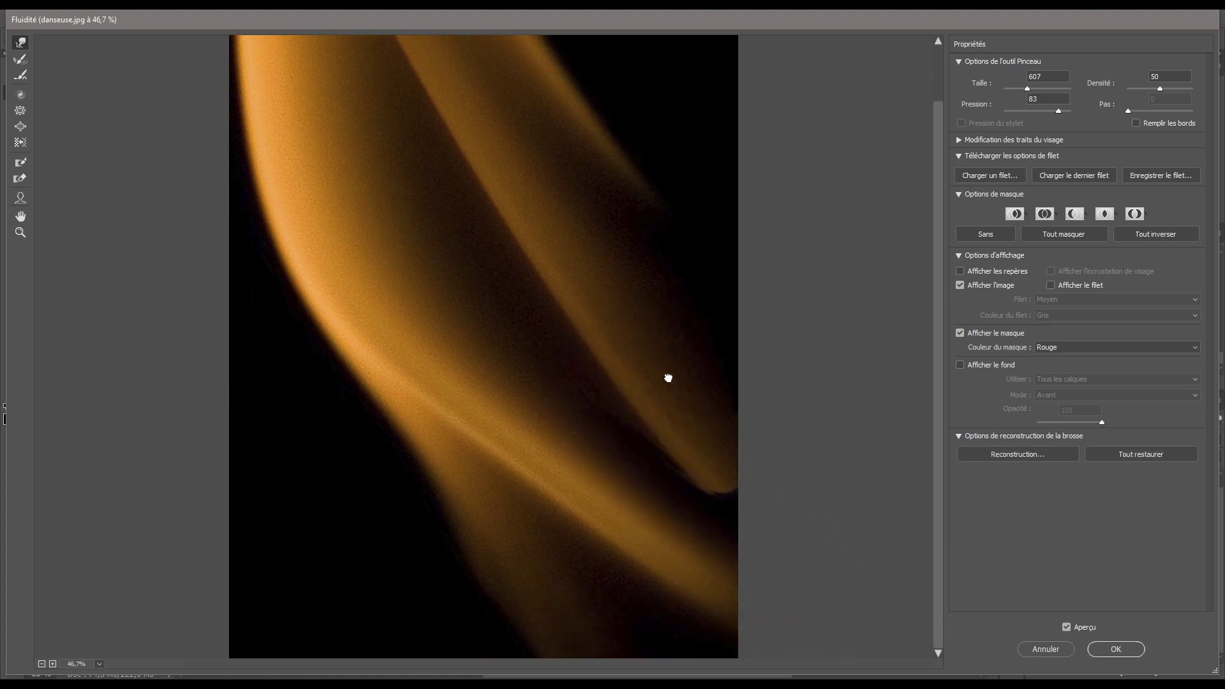
left_click_drag(696, 447, 754, 516)
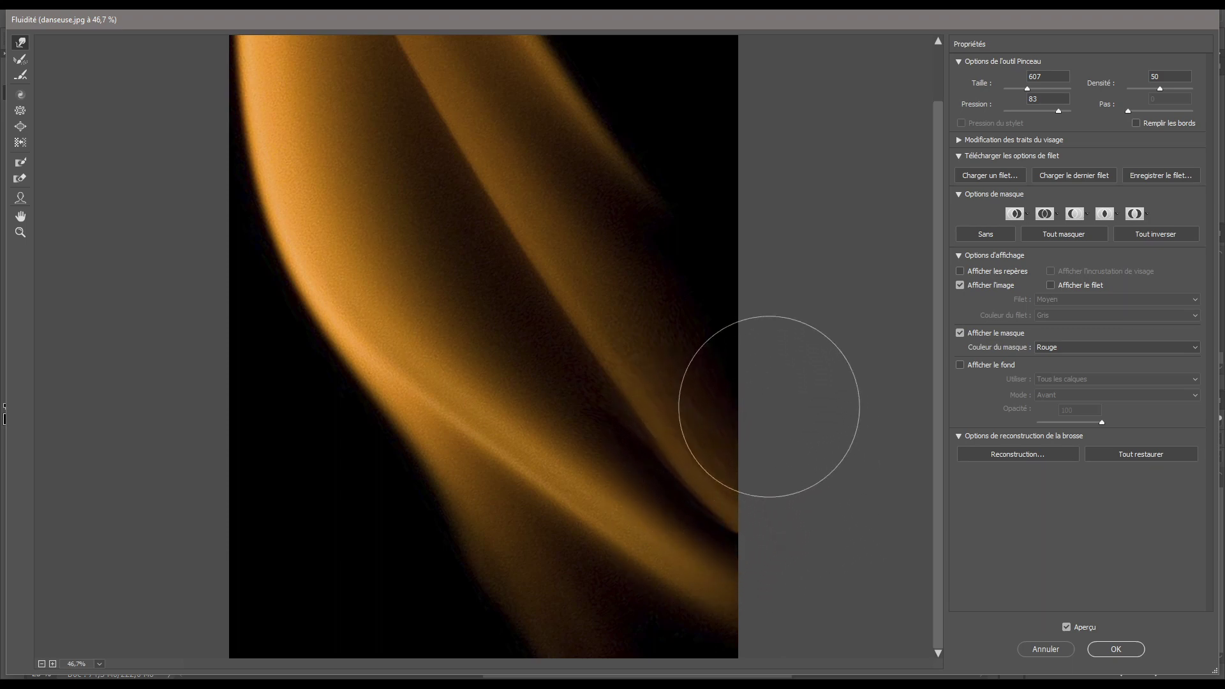
left_click(1114, 650)
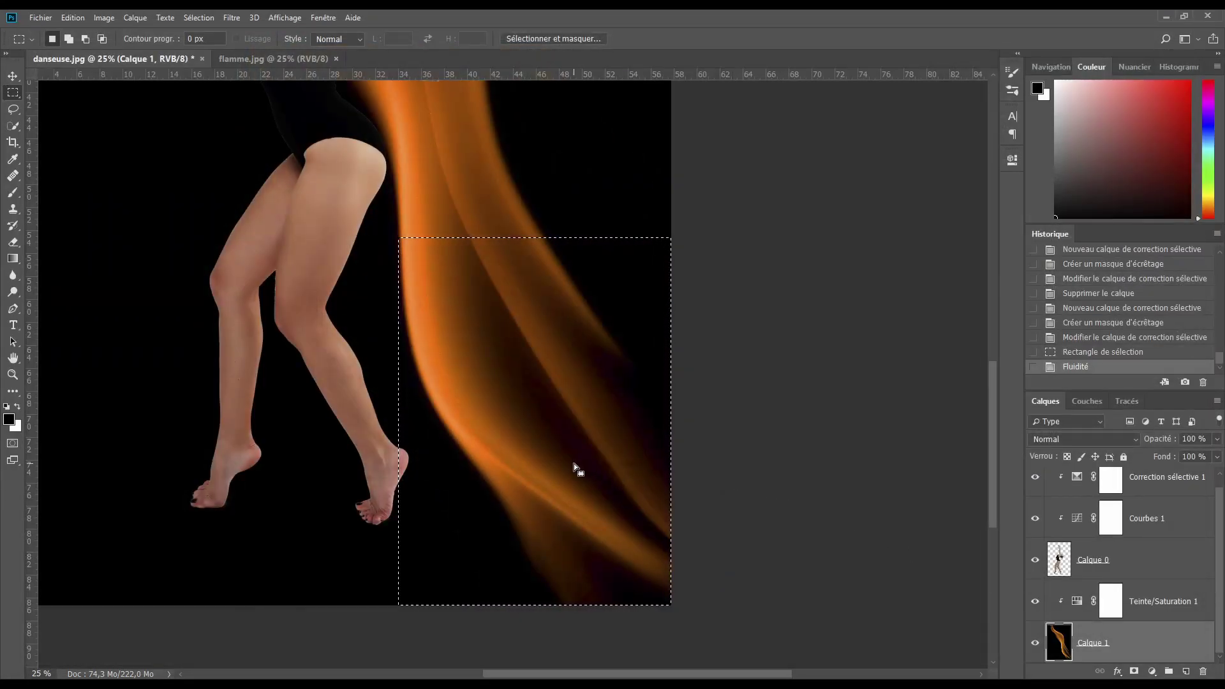
key("ctrl+d")
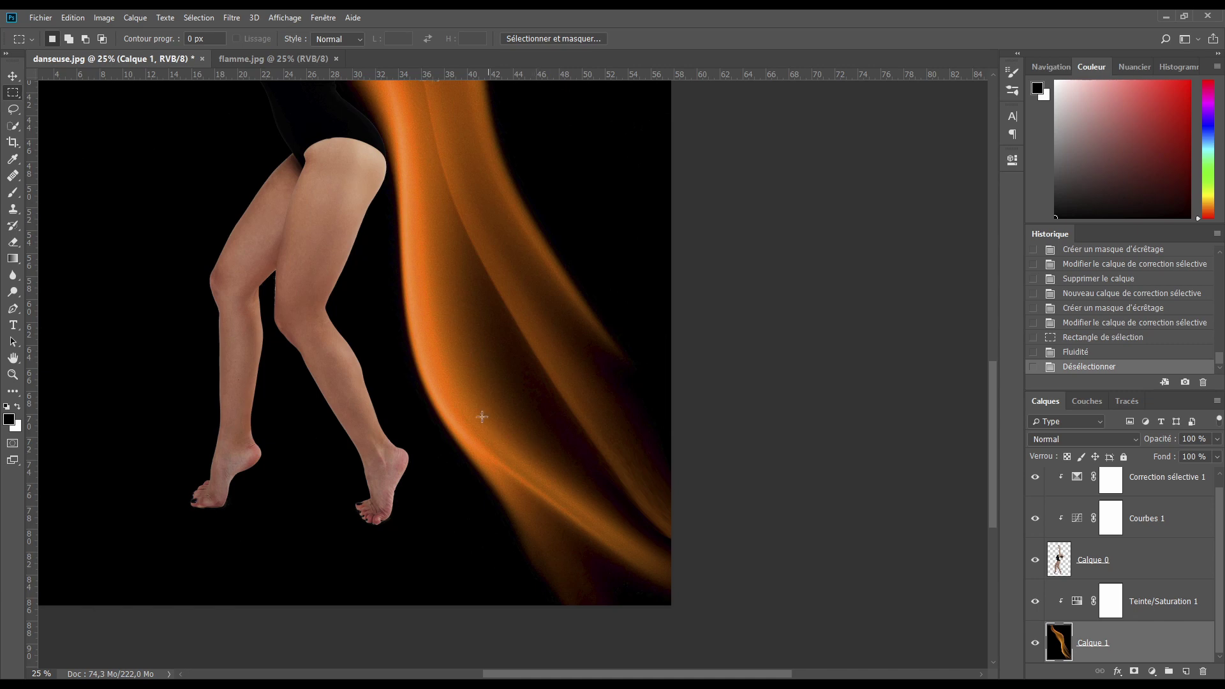
scroll(427, 391, "down", 1)
key("ctrl+0")
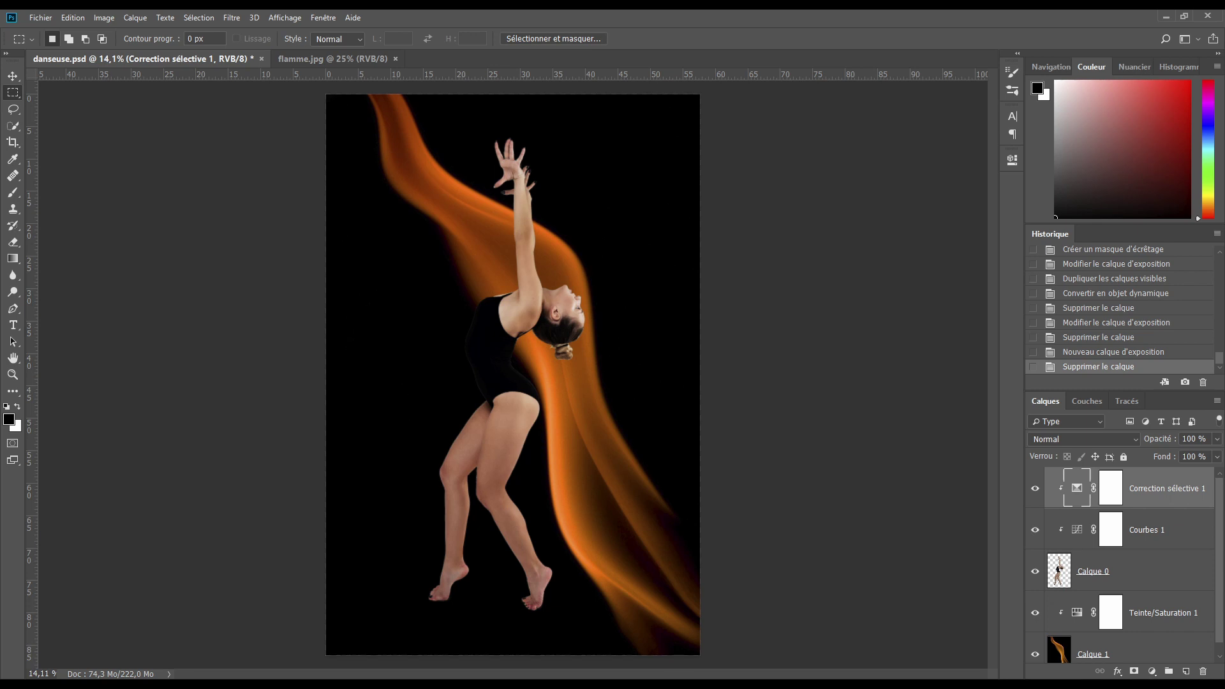
Step: Add an Exposition adjustment layer above Correction sélective 1 with Correction gamma 0,8 and clip it to the dancer's layer
left_click(1152, 672)
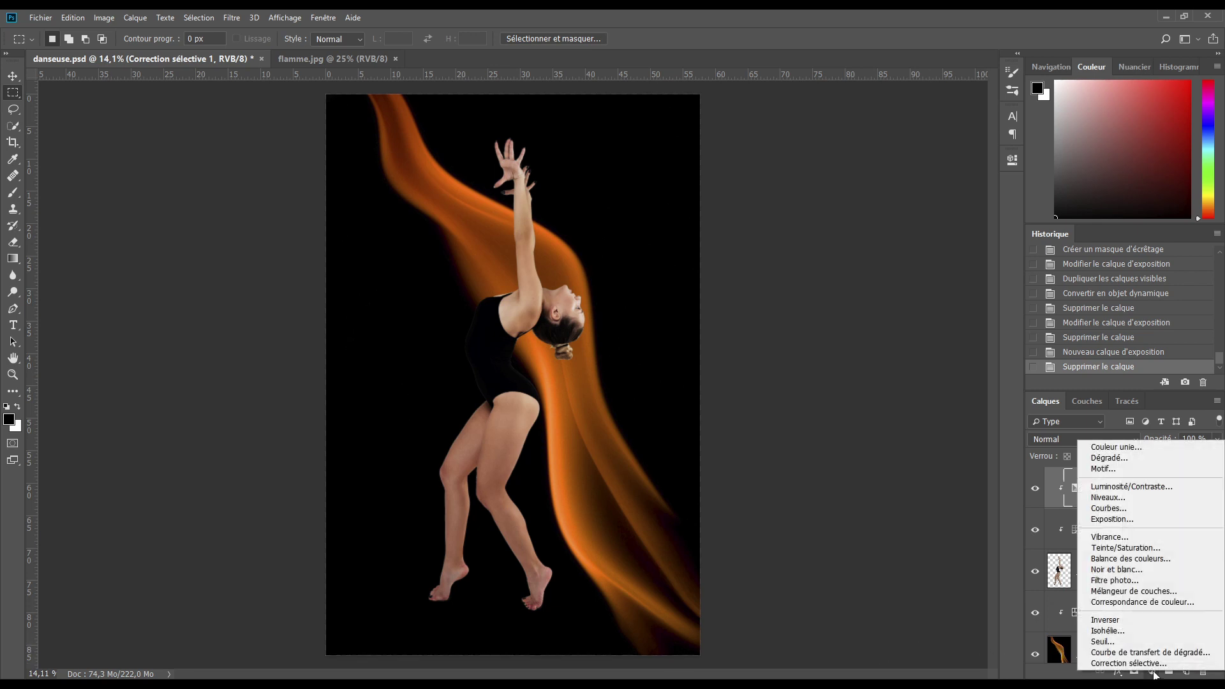
left_click(1125, 523)
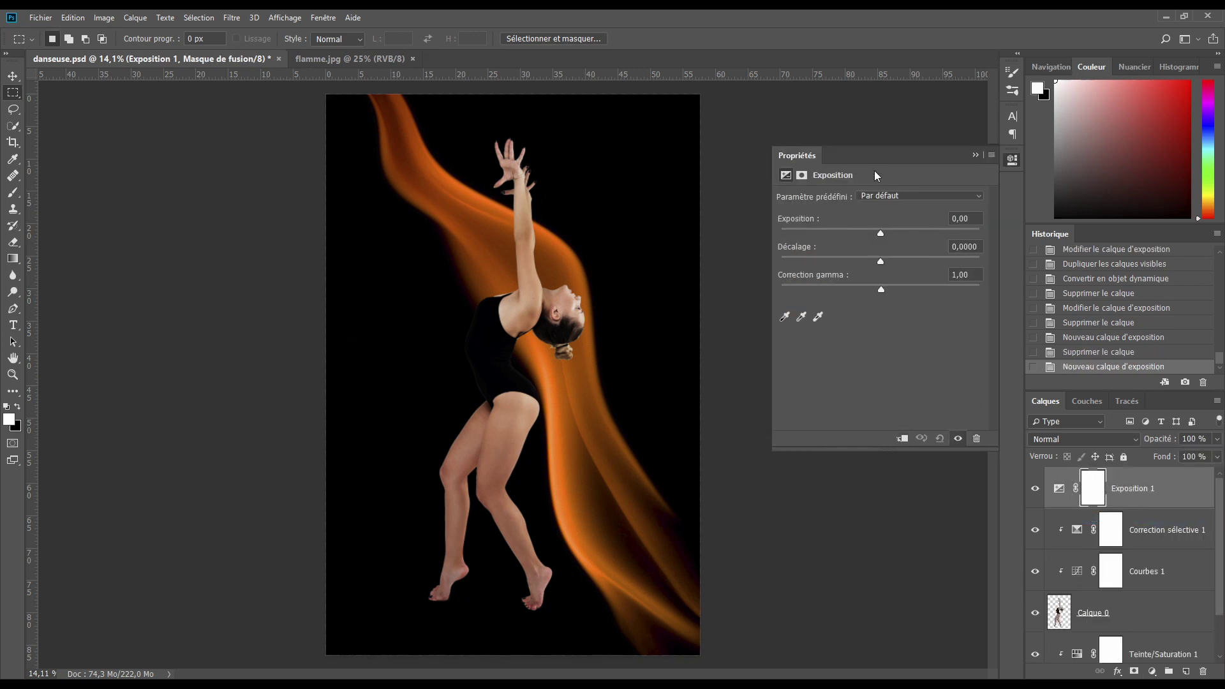
left_click(964, 275)
type("0,8")
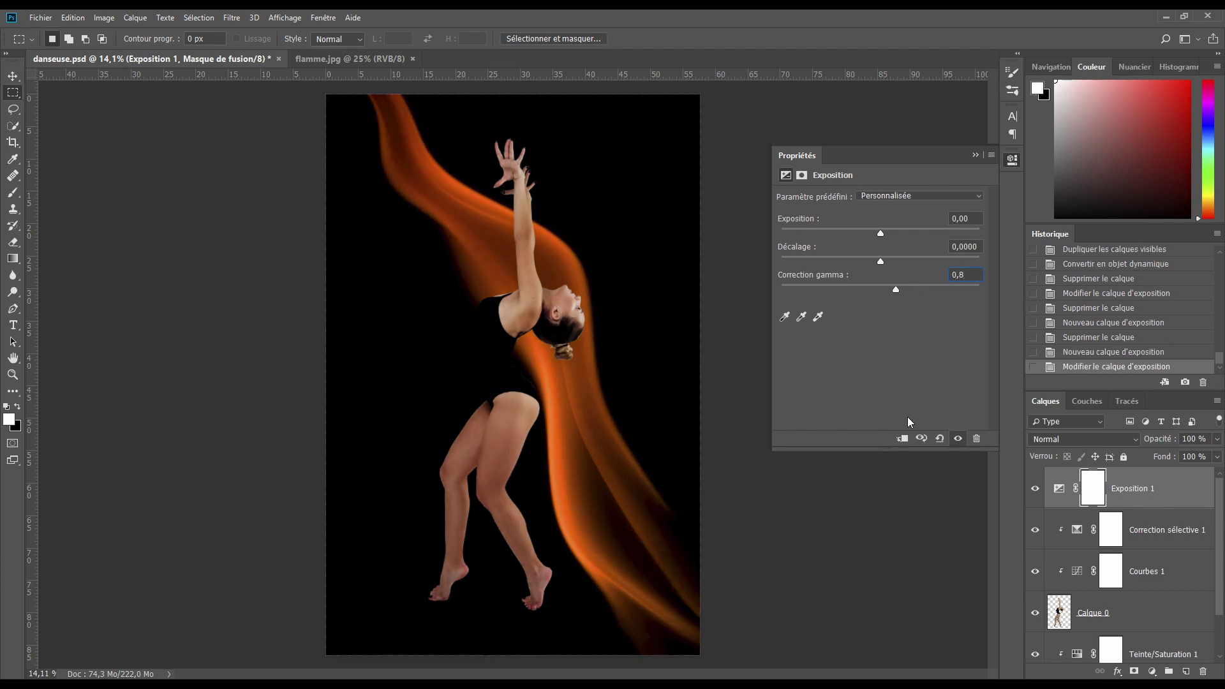
left_click(902, 438)
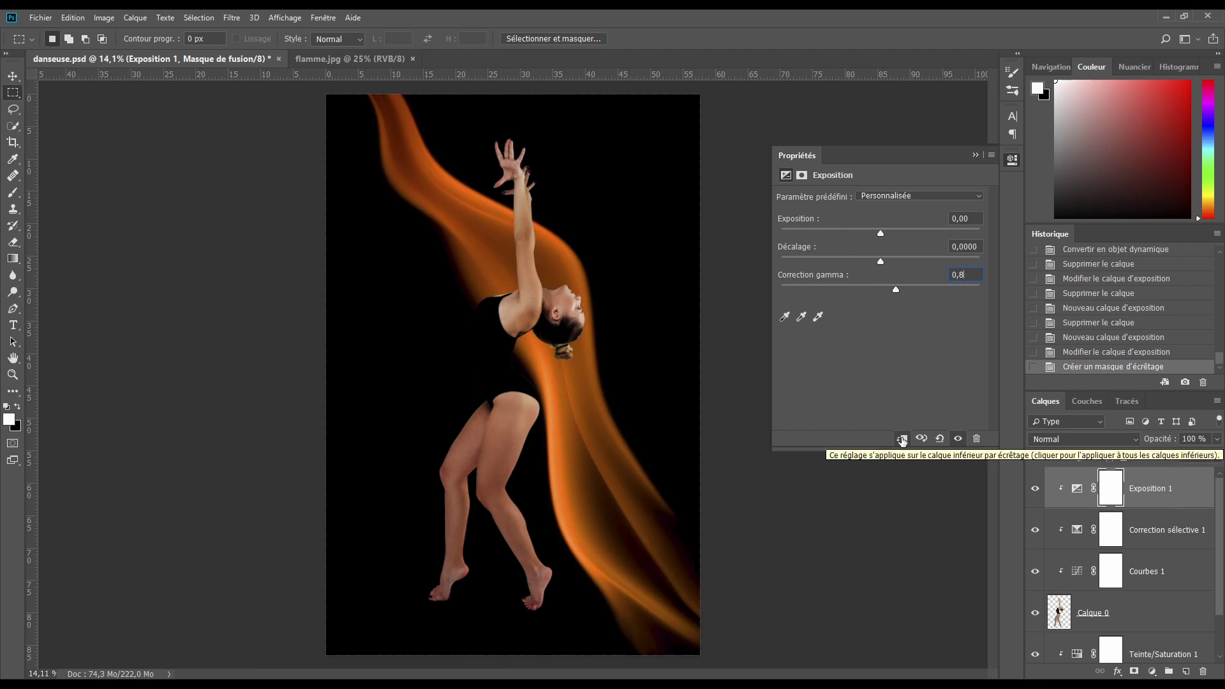
Step: Merge a copy of all visible layers into a new layer above Exposition 1 and close the layer properties
left_click(1077, 489)
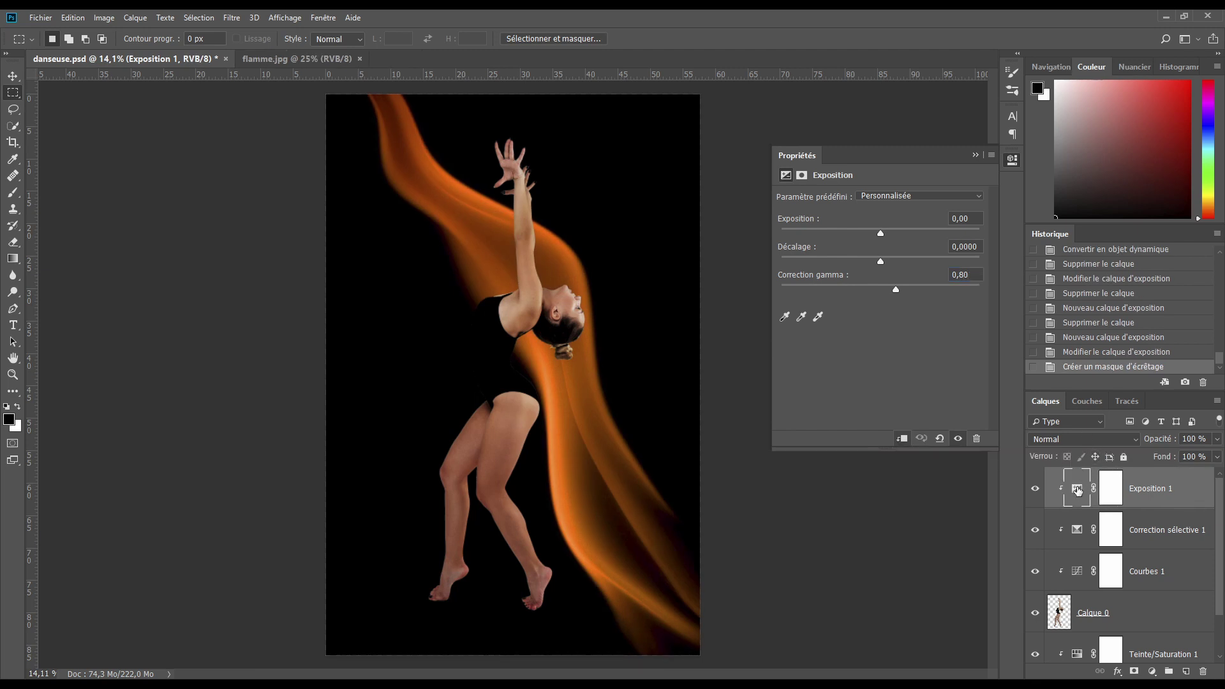
left_click_drag(1077, 489, 1078, 489)
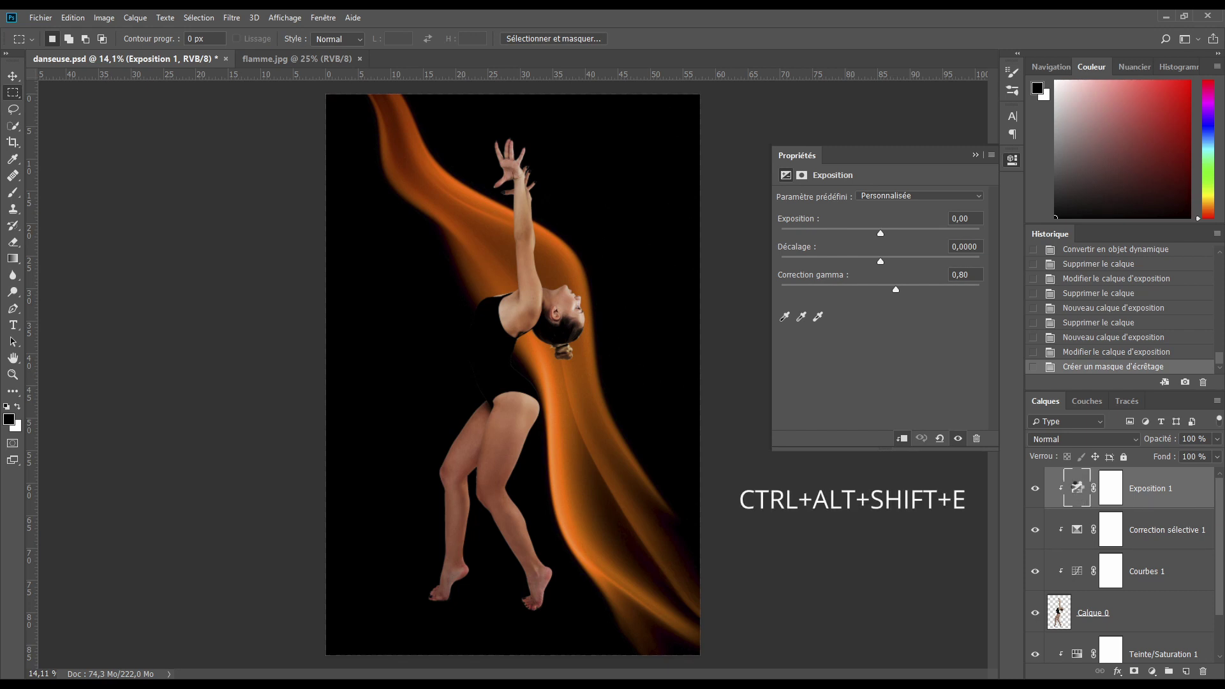
key("ctrl+alt+shift+e")
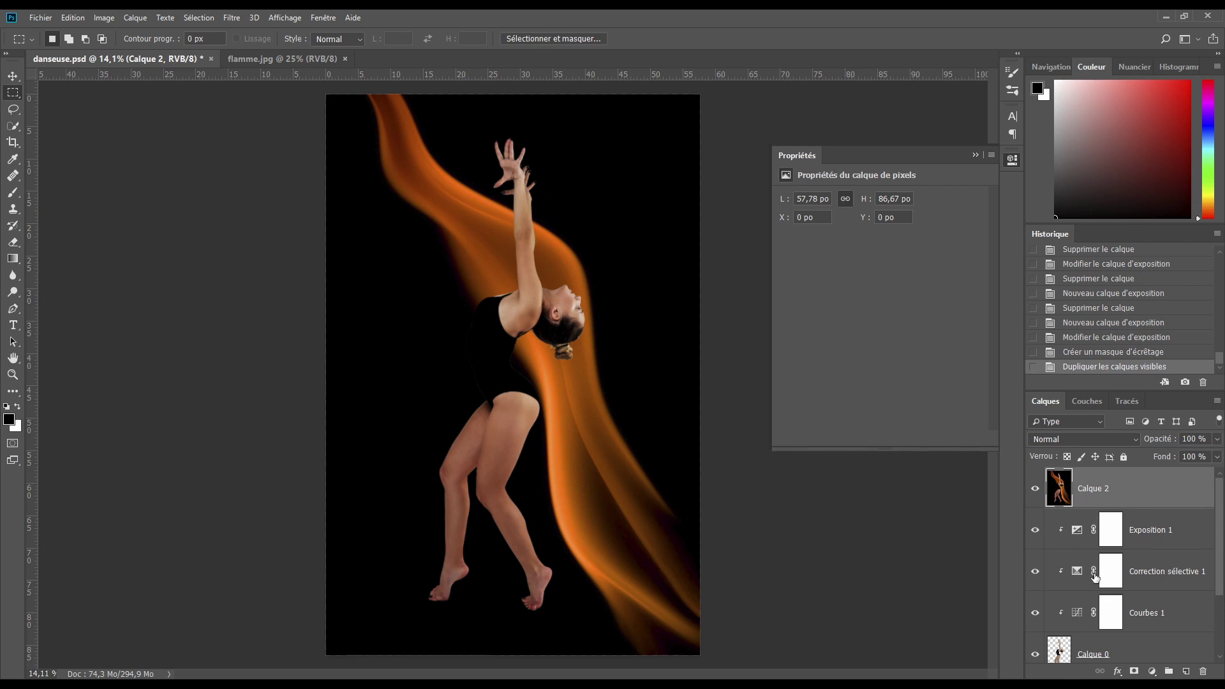
mouse_move(1219, 545)
left_mouse_down()
mouse_move(1220, 606)
mouse_move(1221, 522)
left_mouse_up()
left_click(972, 155)
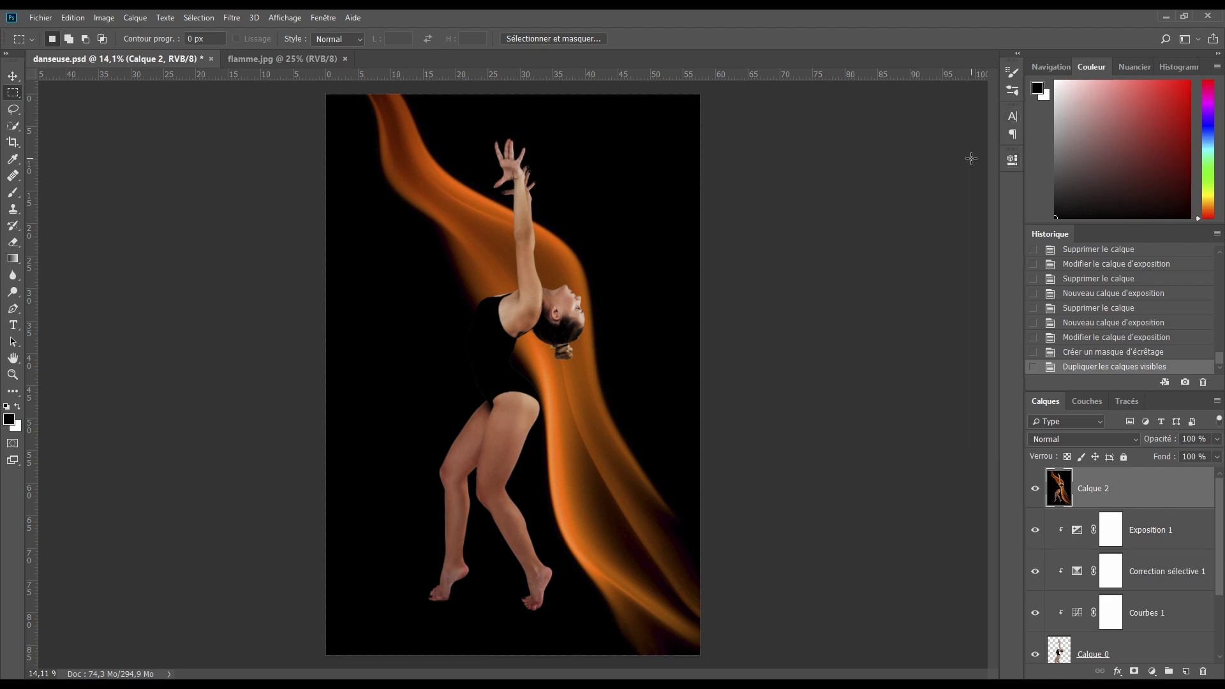
Step: Convert Calque 2 to a smart object and open the Camera Raw filter for it
right_click(1139, 482)
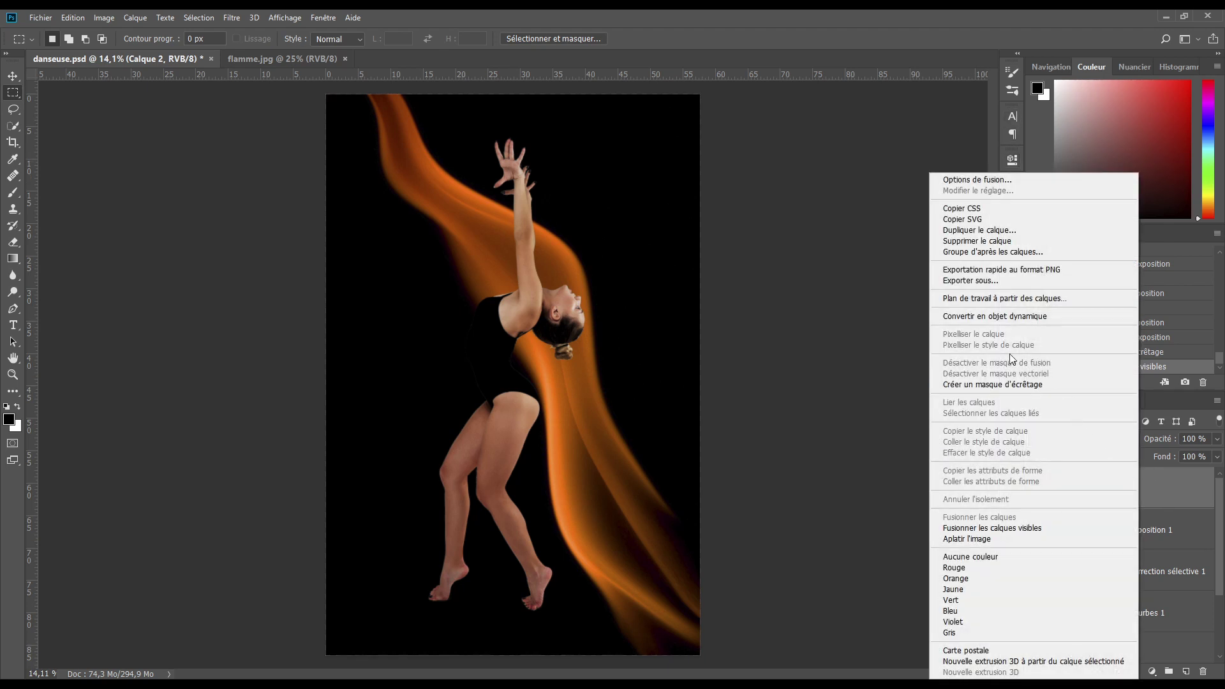
left_click(1003, 317)
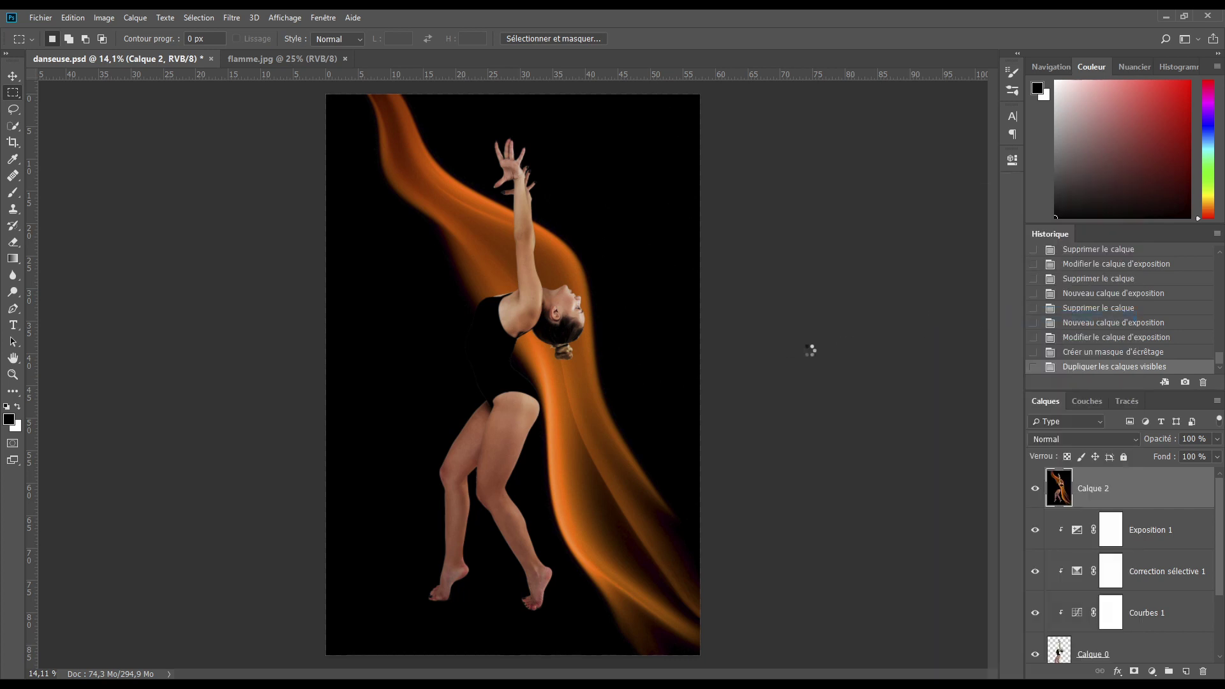
left_click(231, 18)
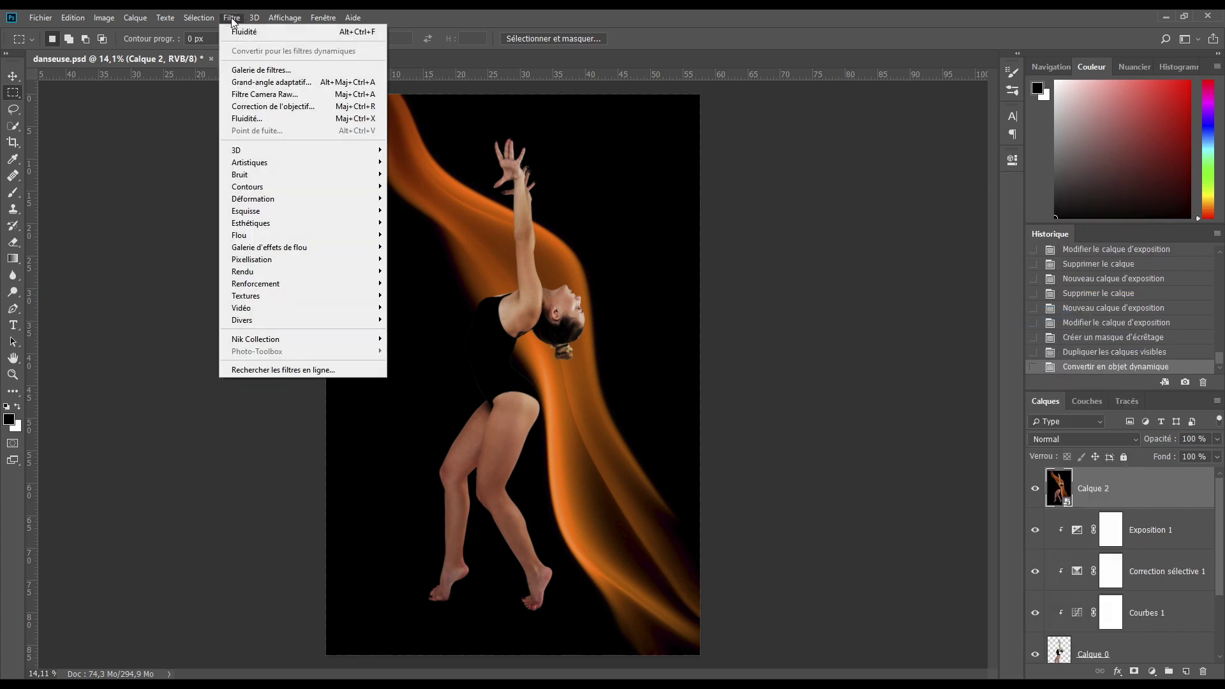
left_click(245, 96)
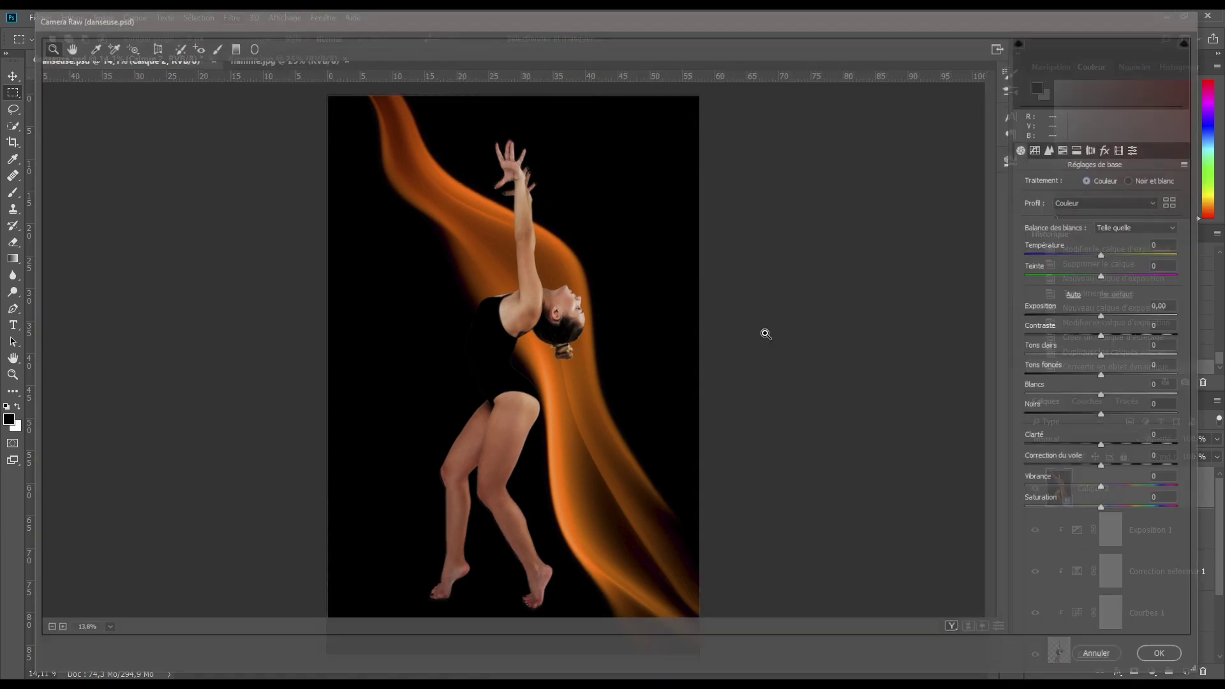
Step: Set the Camera Raw noise reduction to Luminance 55 and Détail de la luminance 38
left_click(1052, 149)
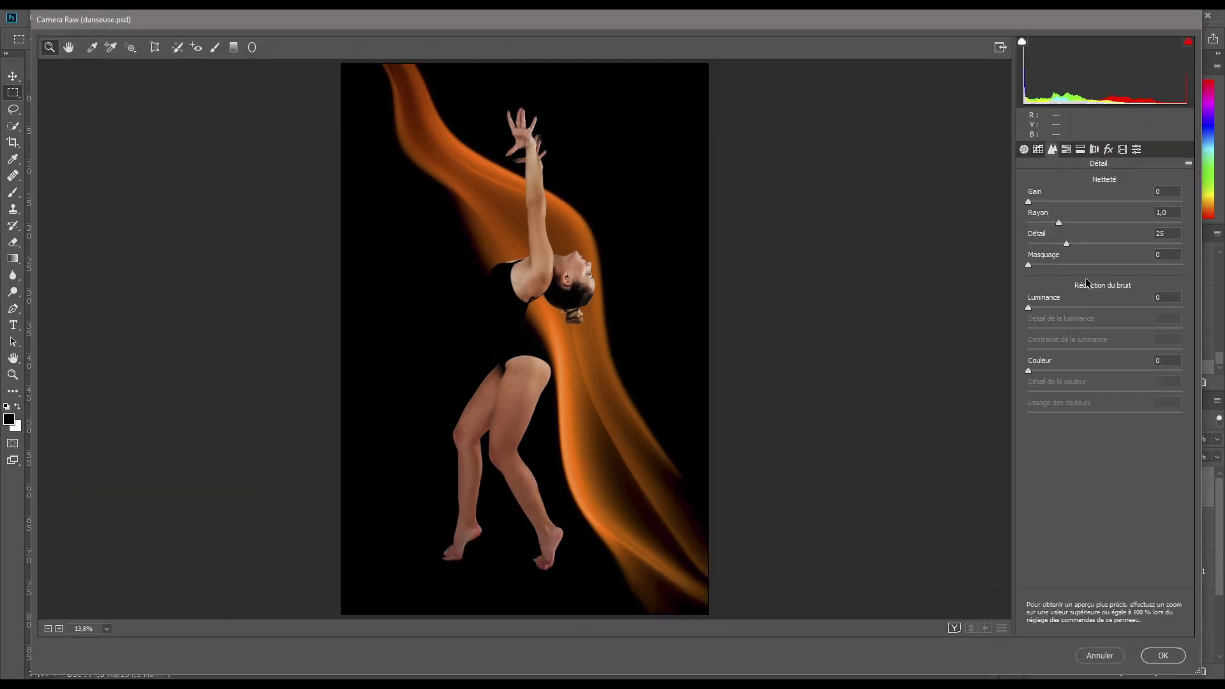
left_click_drag(1027, 308, 1090, 330)
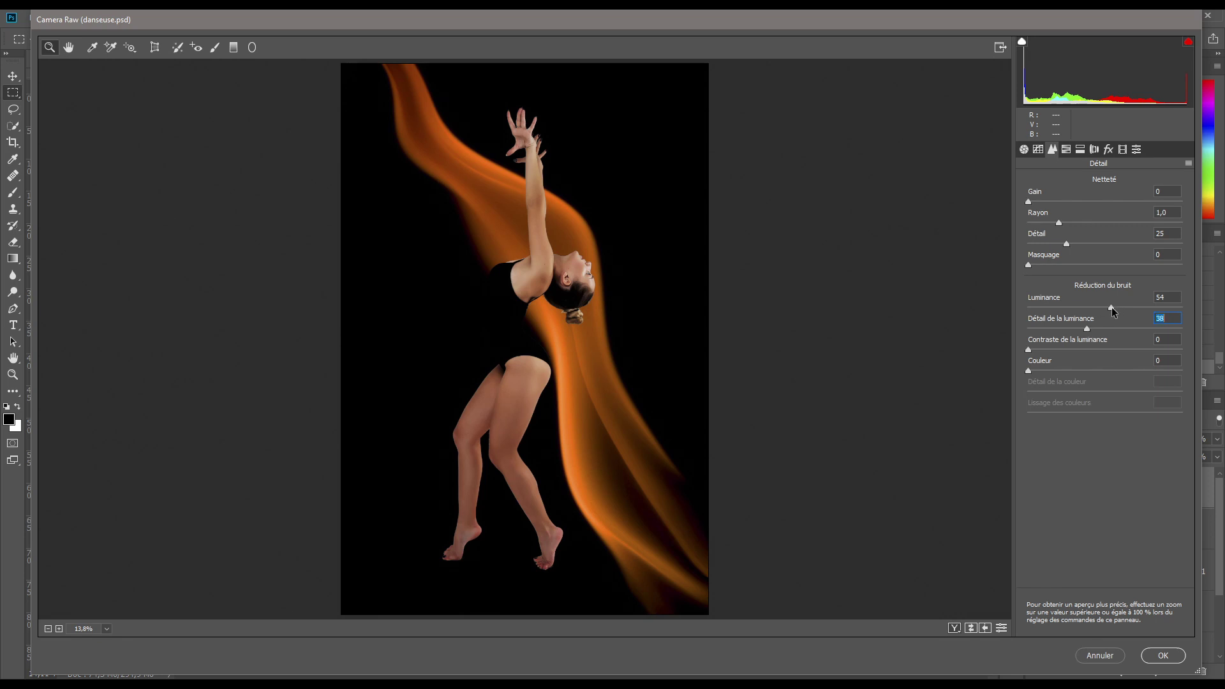
left_click_drag(1111, 308, 1113, 306)
Step: Set the sharpening Masquage to 86, raise the Gain to roughly a quarter of its range, and apply the Camera Raw filter
left_click(1027, 265)
left_click_drag(1028, 266, 1163, 277)
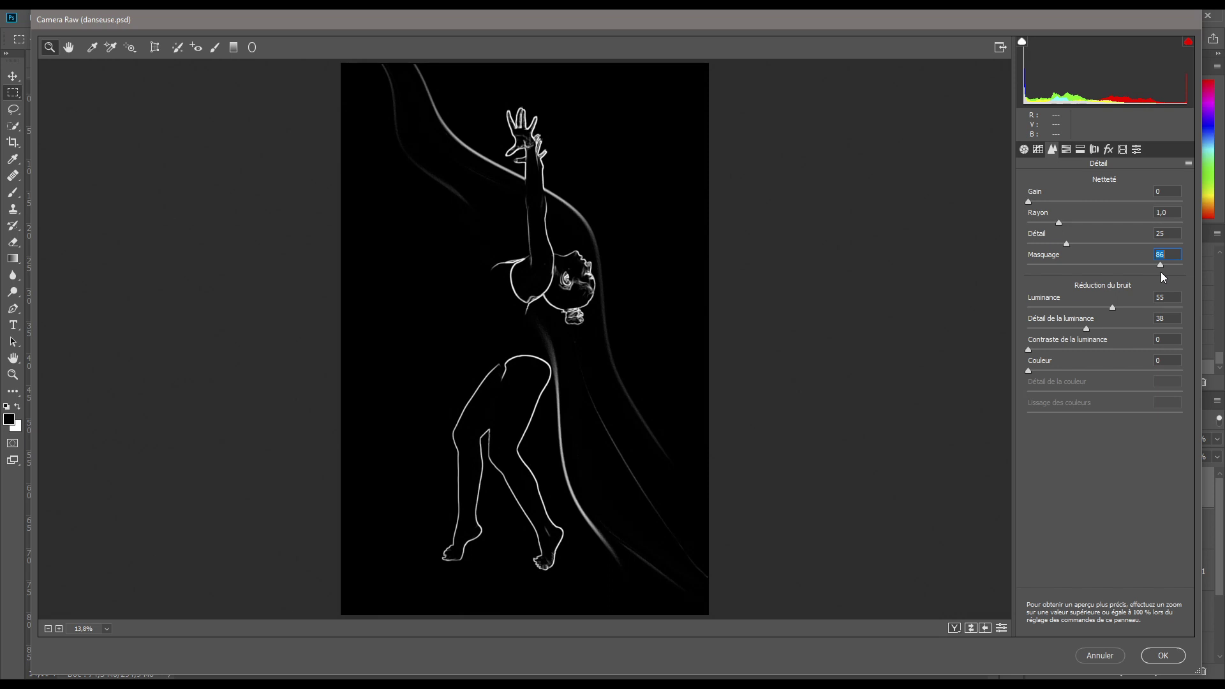
left_click_drag(1160, 271, 1158, 271)
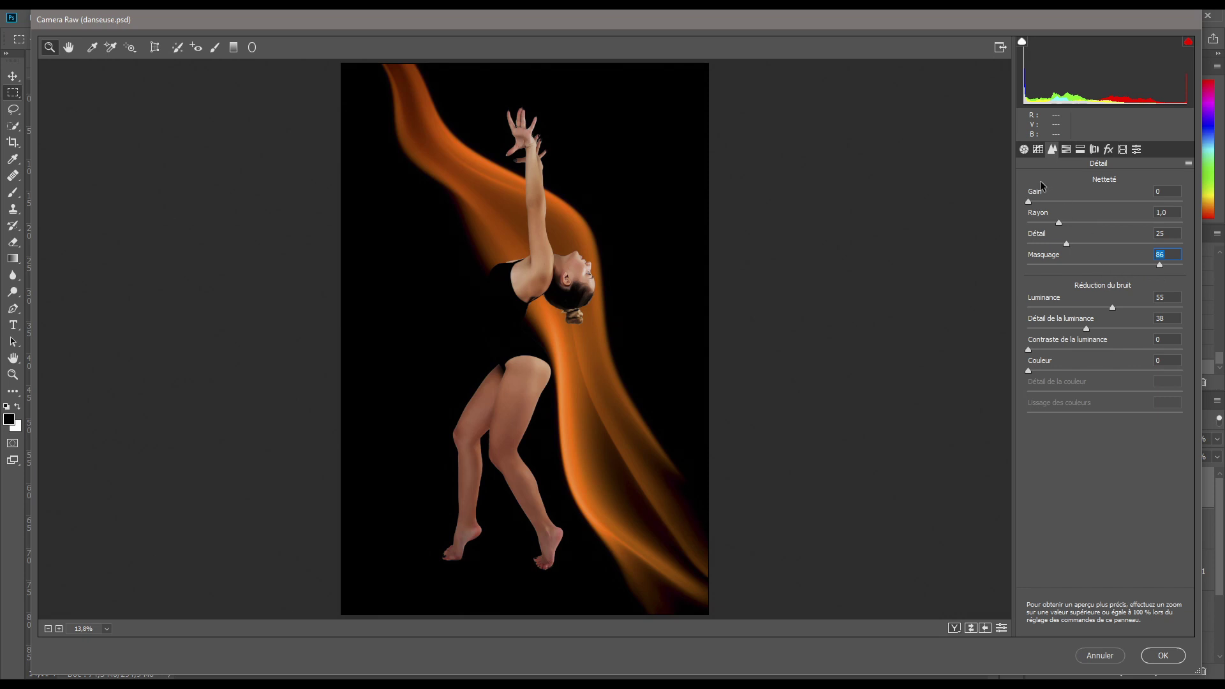
left_click_drag(1026, 201, 1068, 202)
left_click(1163, 655)
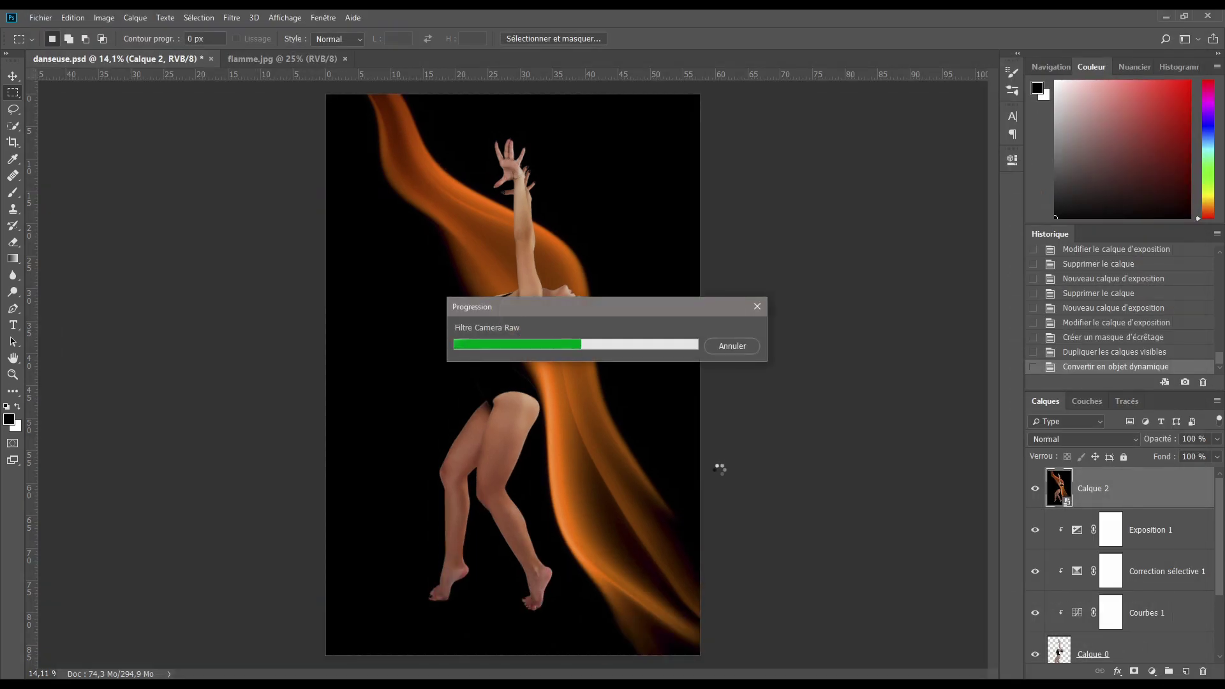